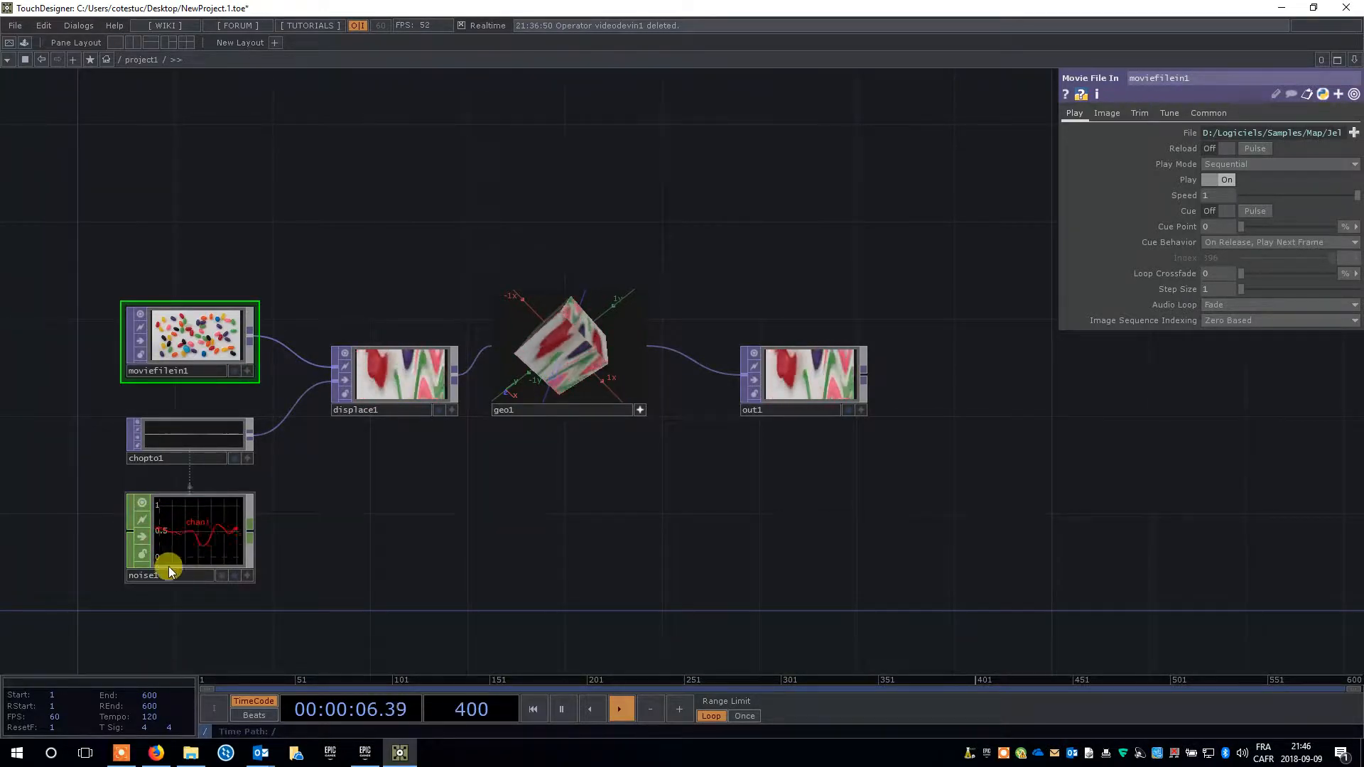
Rename the CHOP to TOP operator fed by noise1 as chopto1_.
left_click(182, 526)
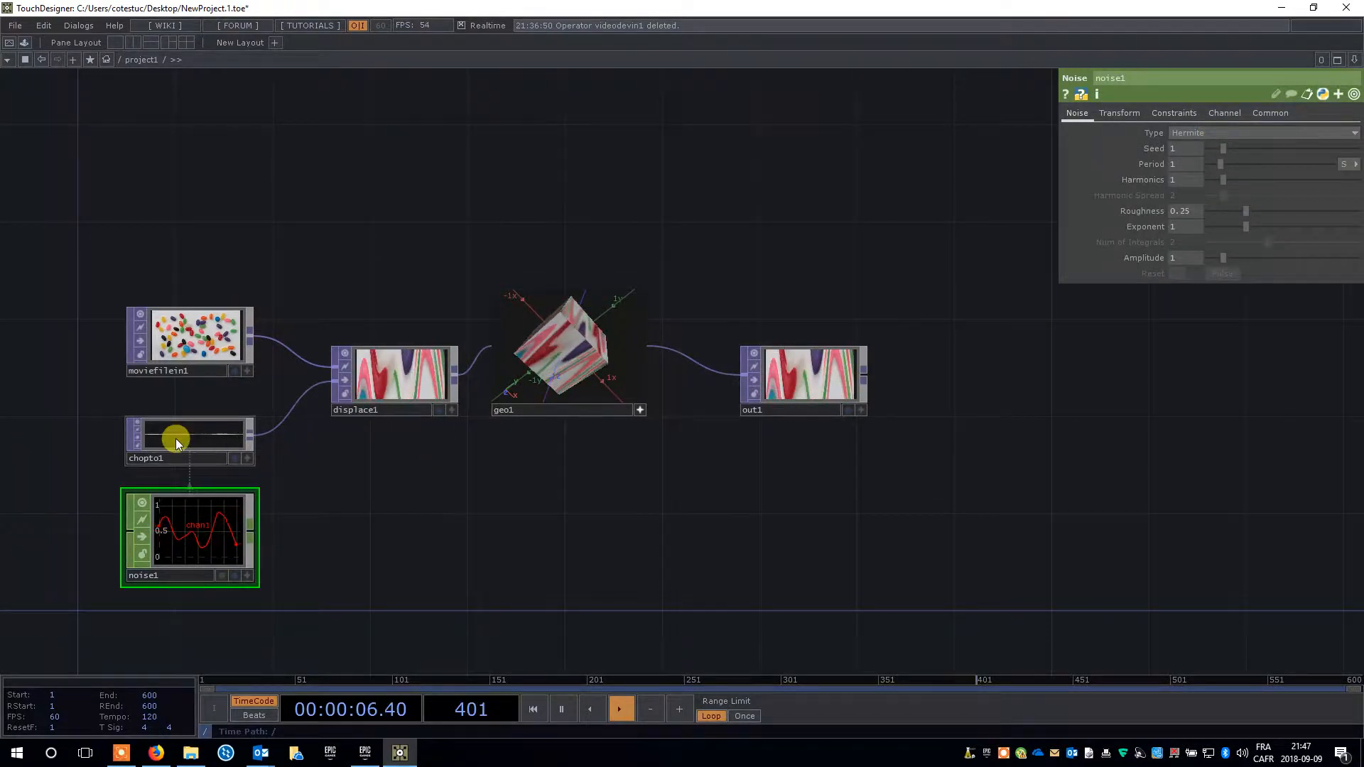
left_click(196, 427)
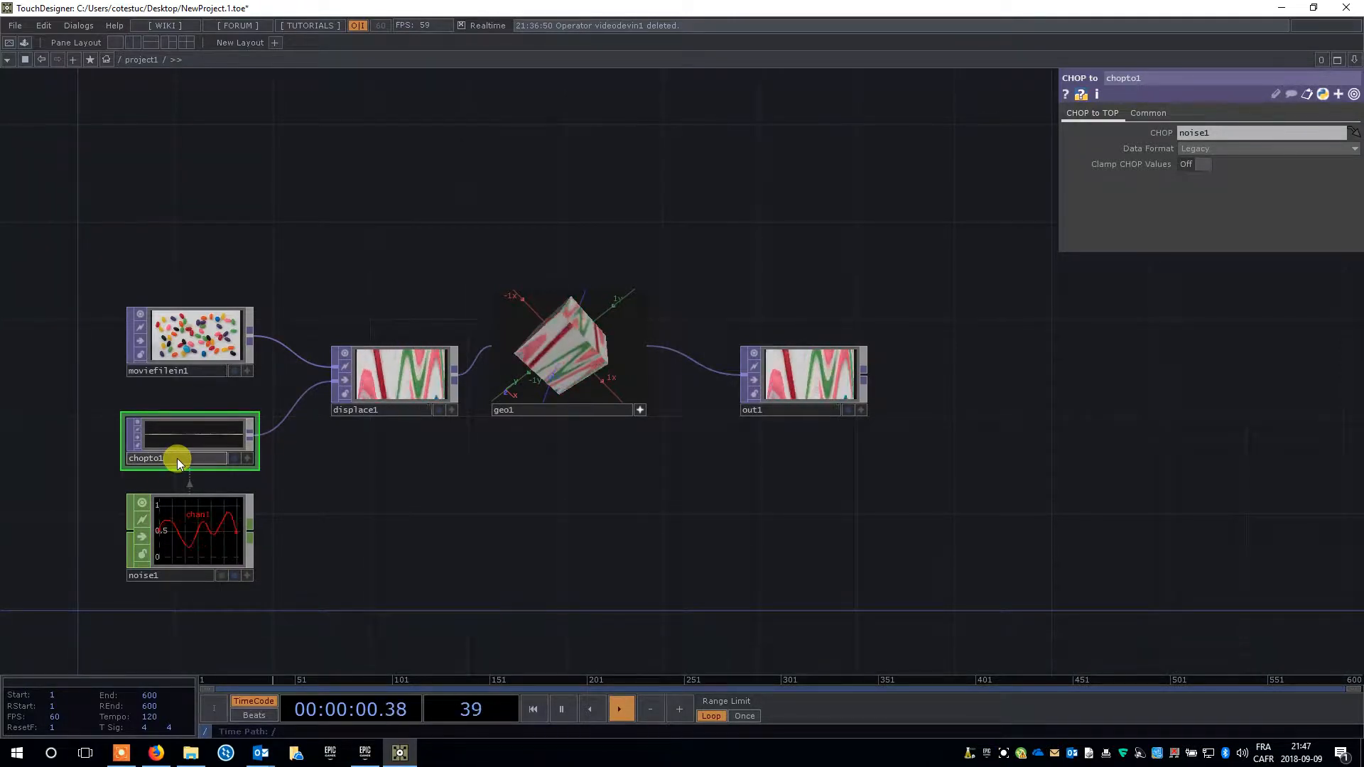
key("BackSpace")
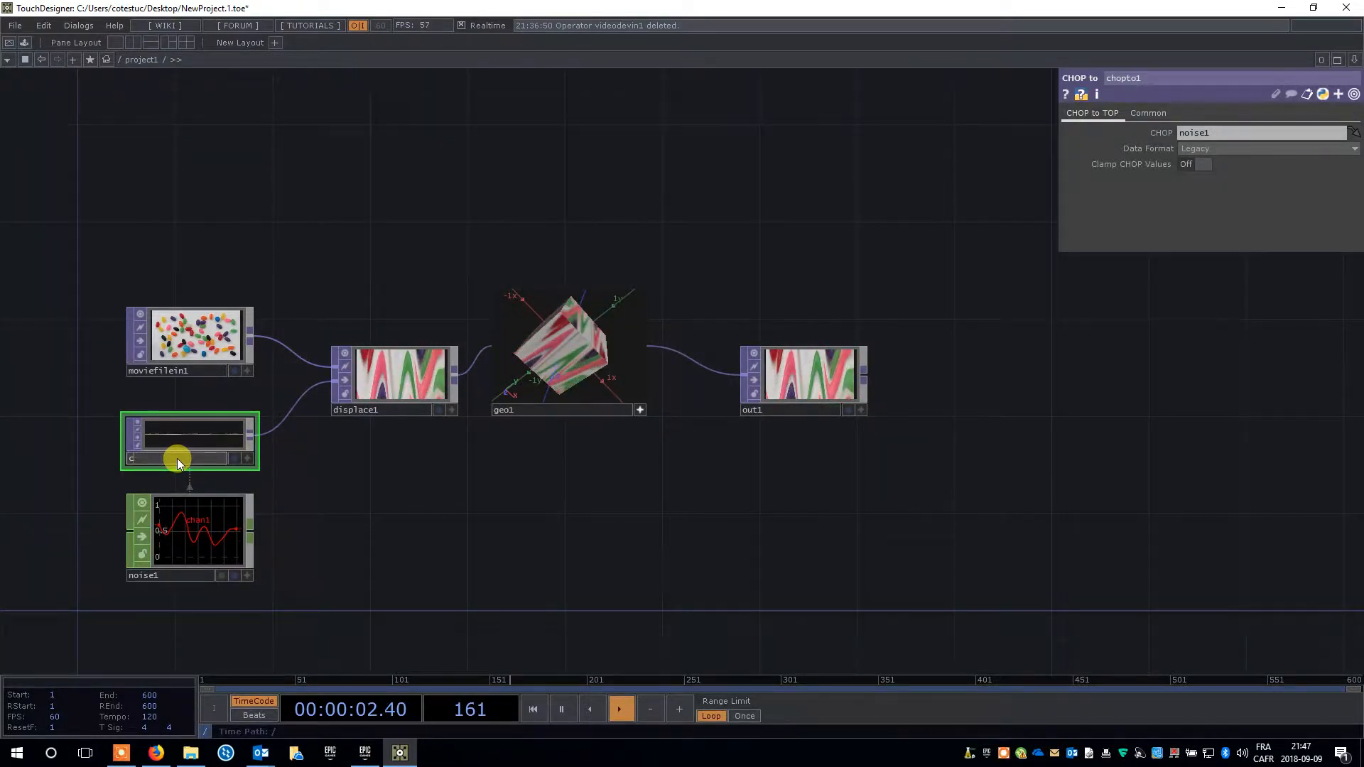
type("chotp")
key("BackSpace")
type("pto1_")
key("Return")
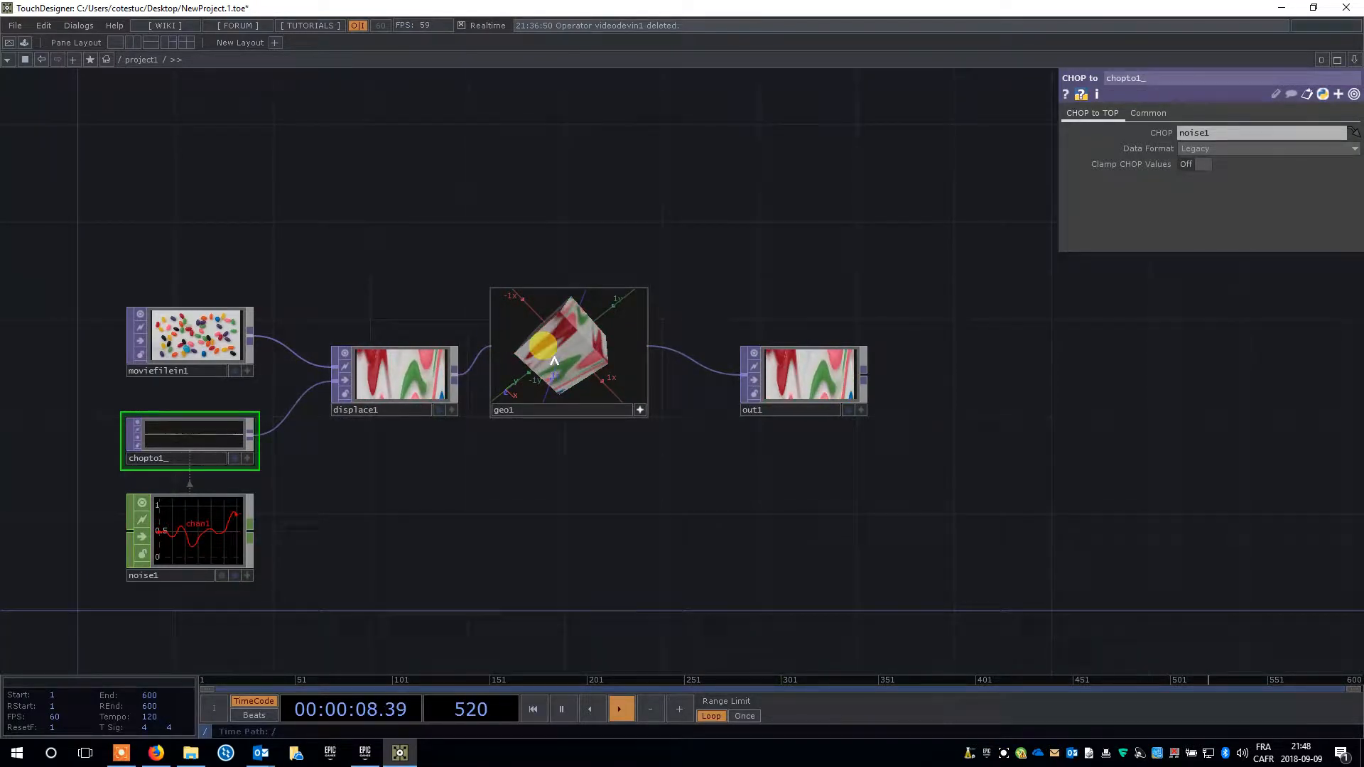
Switch to Firefox, look through the free stock video sources on AllTheFreeStock and return to TouchDesigner.
left_click(637, 409)
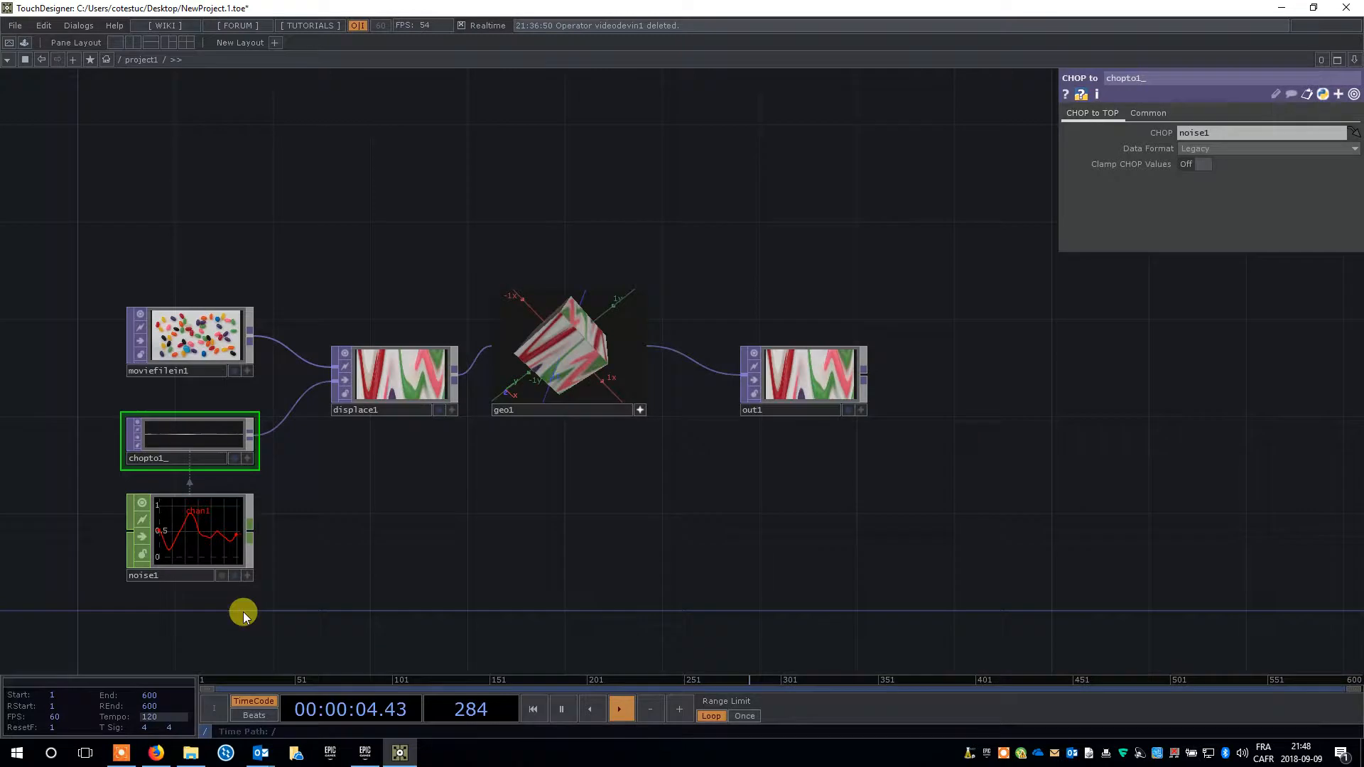
mouse_move(156, 756)
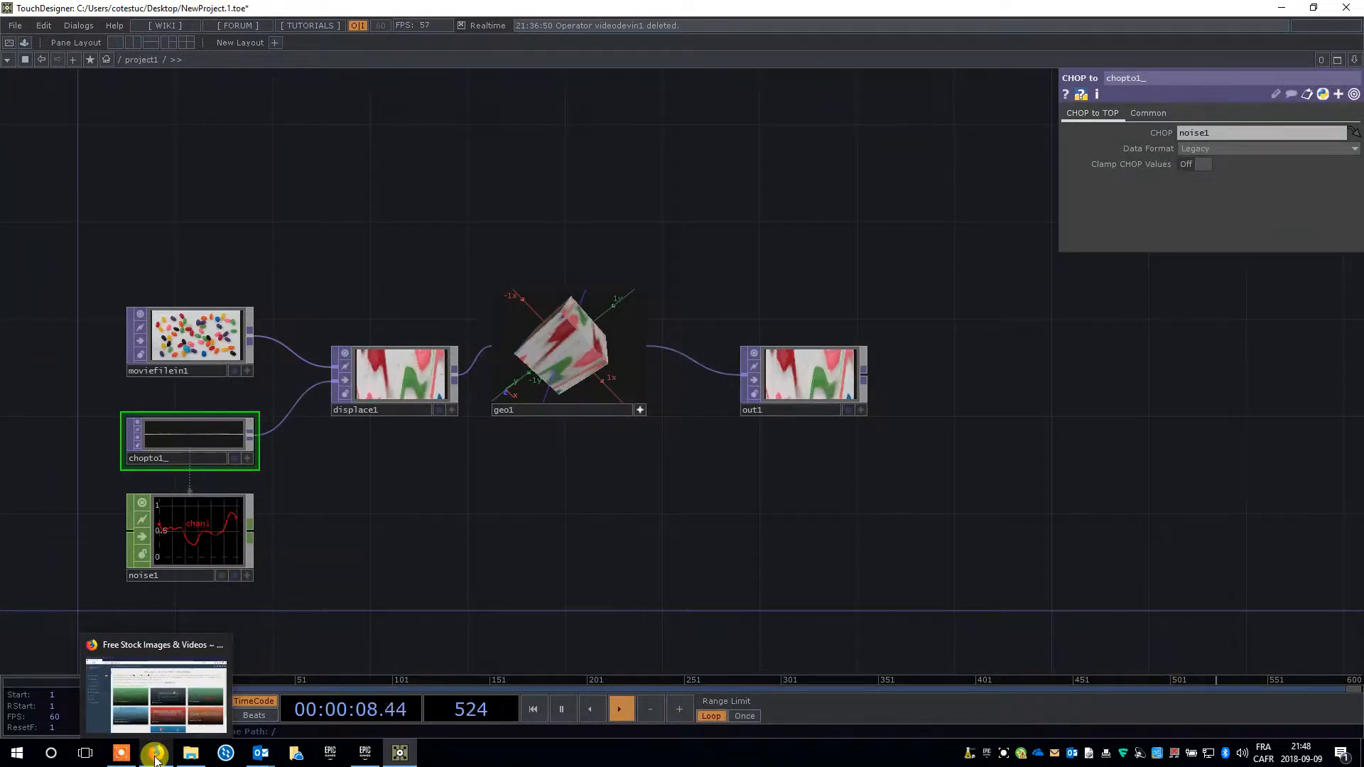
left_click(156, 755)
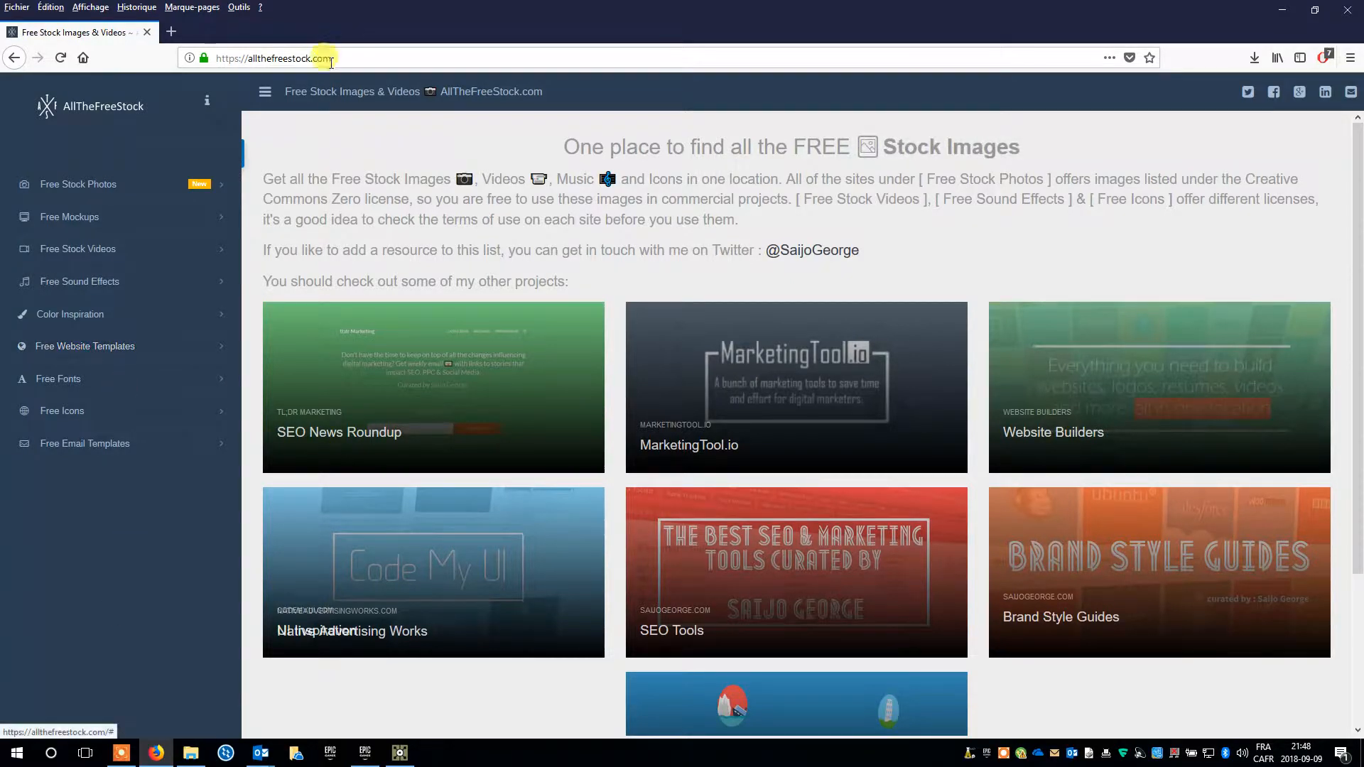
left_click(74, 250)
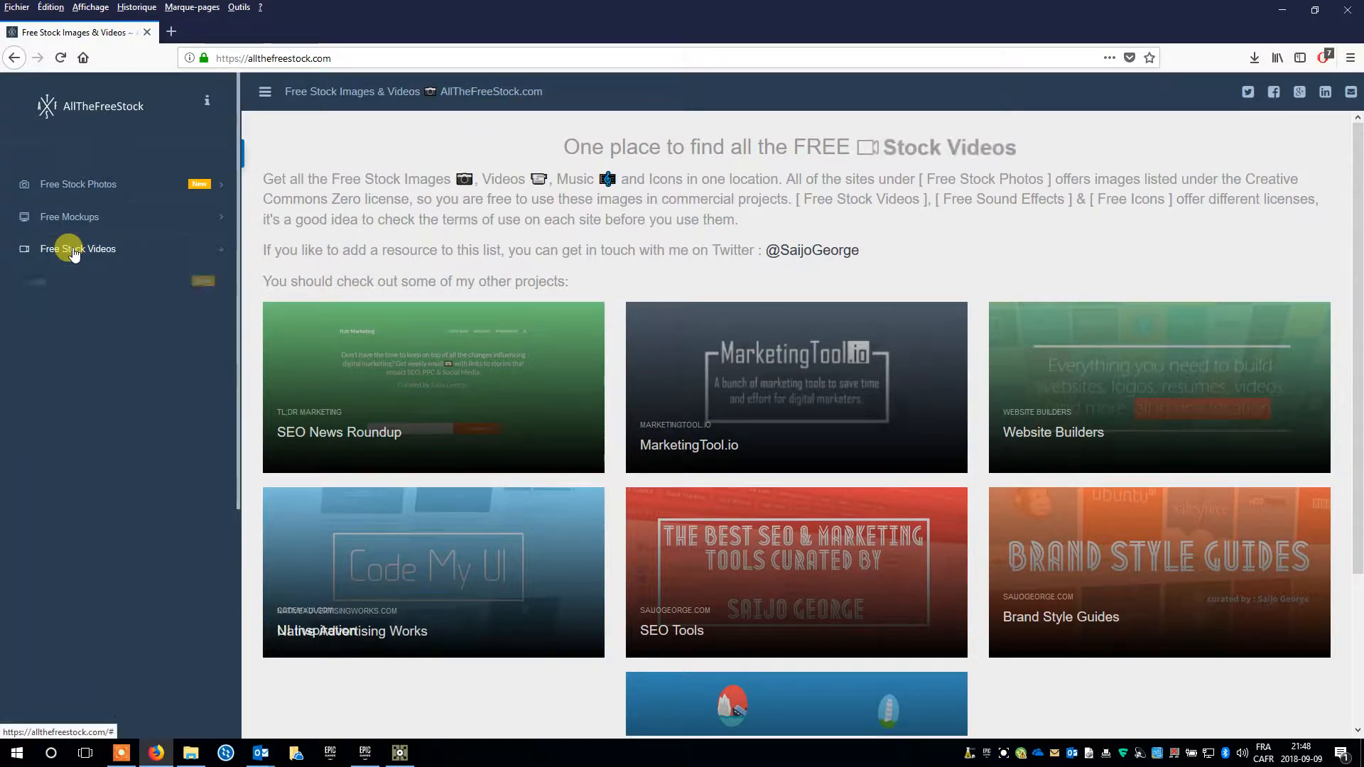
scroll(110, 554, "down", 3)
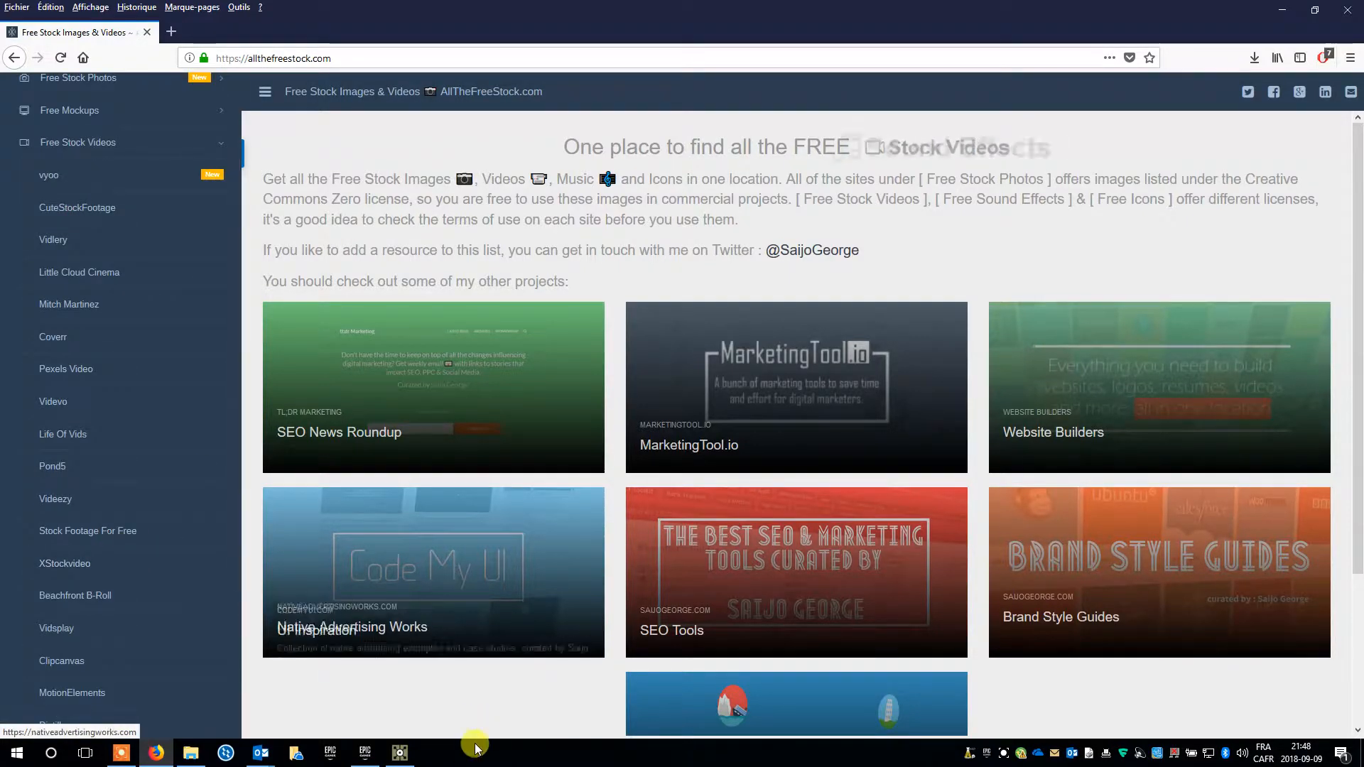
left_click(412, 760)
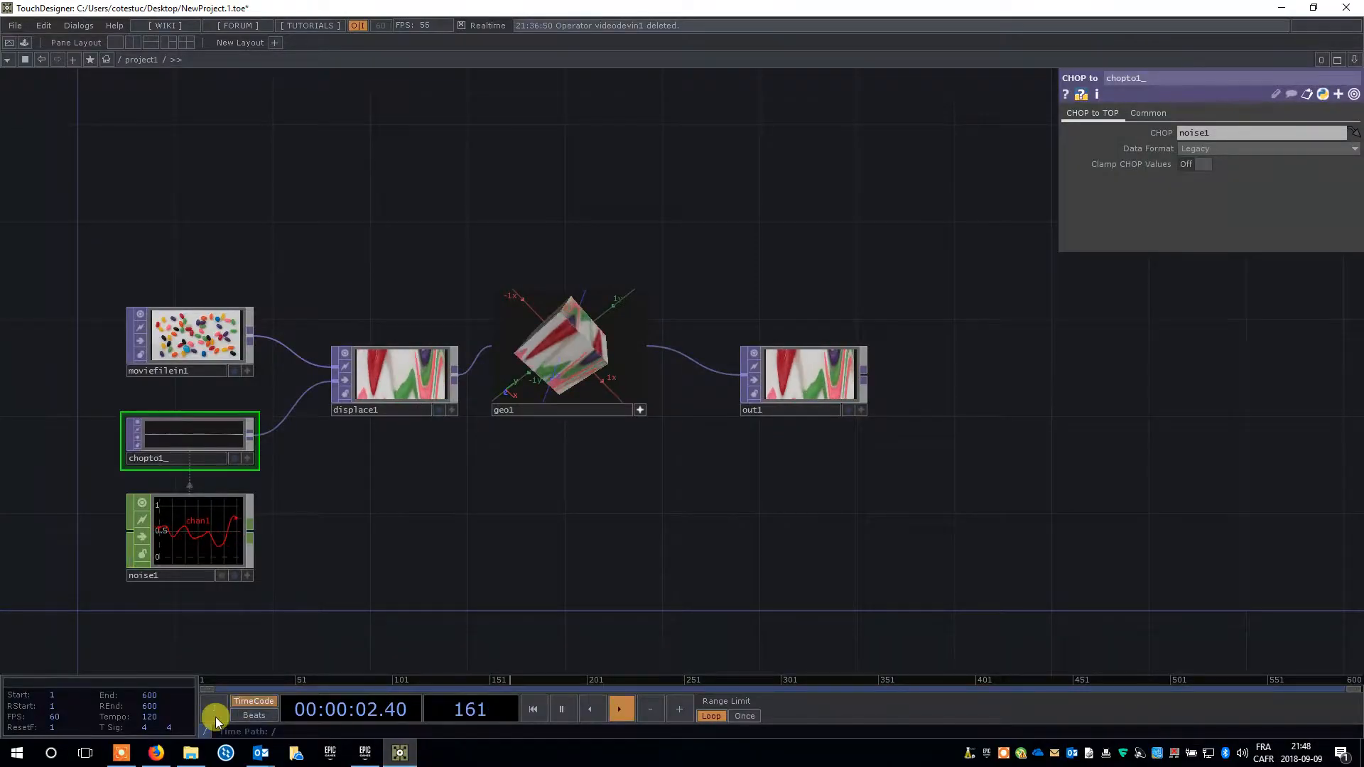
Bring Dancers.mp4 and Hud_R.mp4 from the D:\Touch\Medias folder into the TouchDesigner network and place them above moviefilein1.
mouse_move(190, 752)
left_click(194, 719)
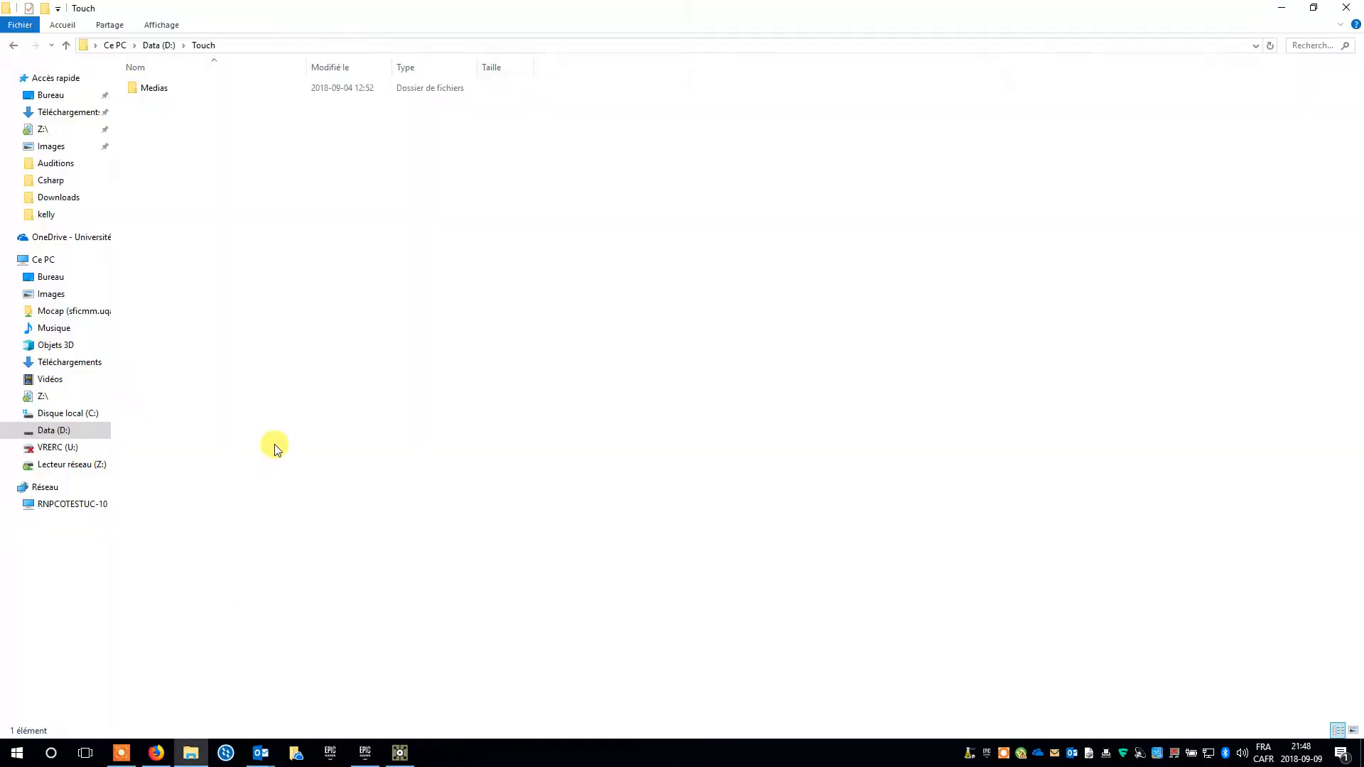
double_click(152, 85)
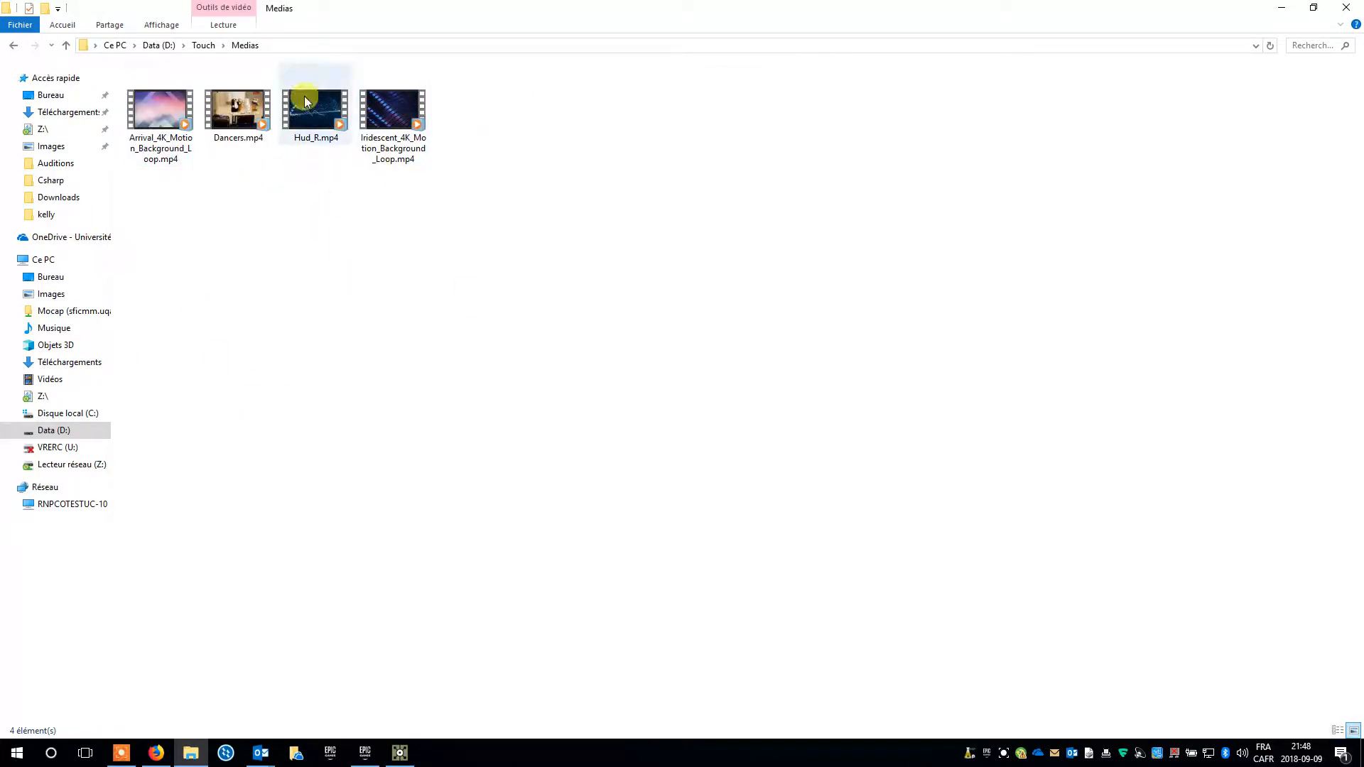
left_click_drag(273, 123, 252, 181)
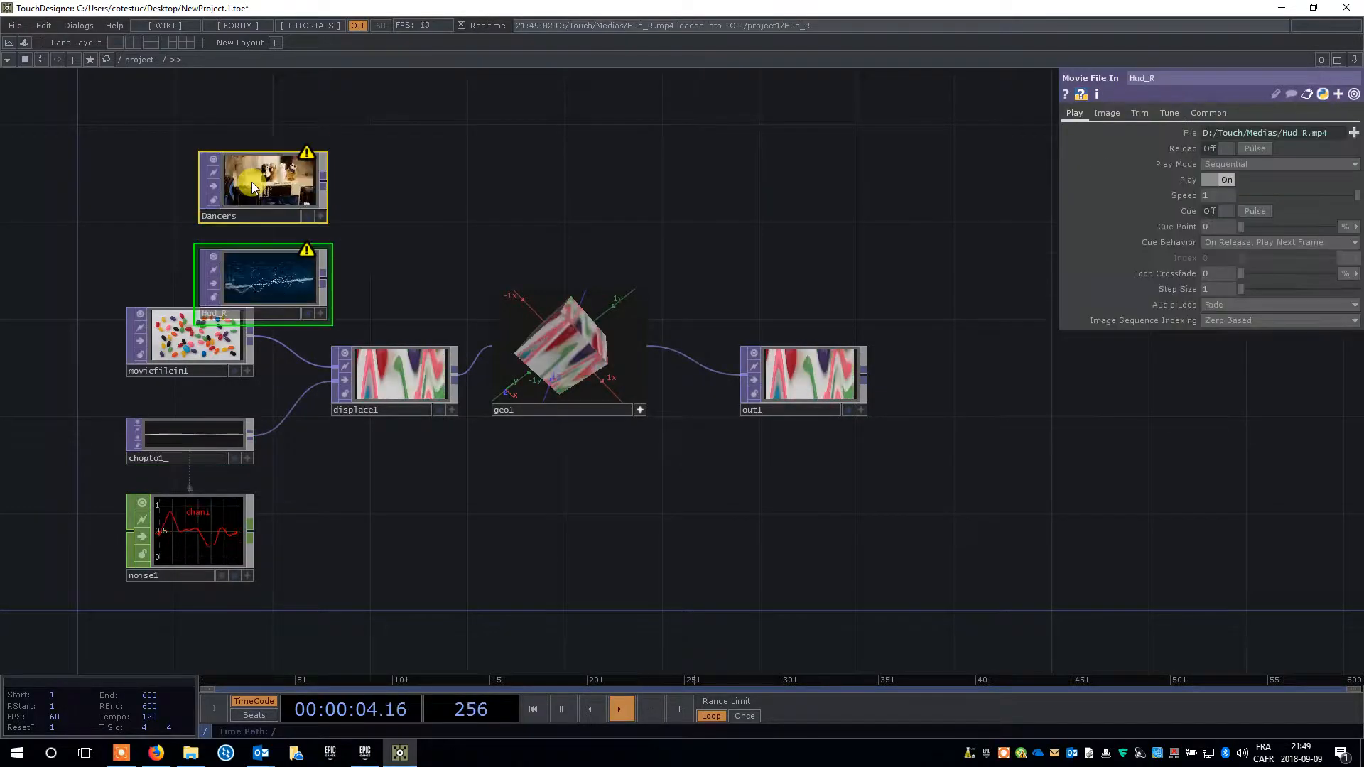
left_click_drag(258, 254, 233, 182)
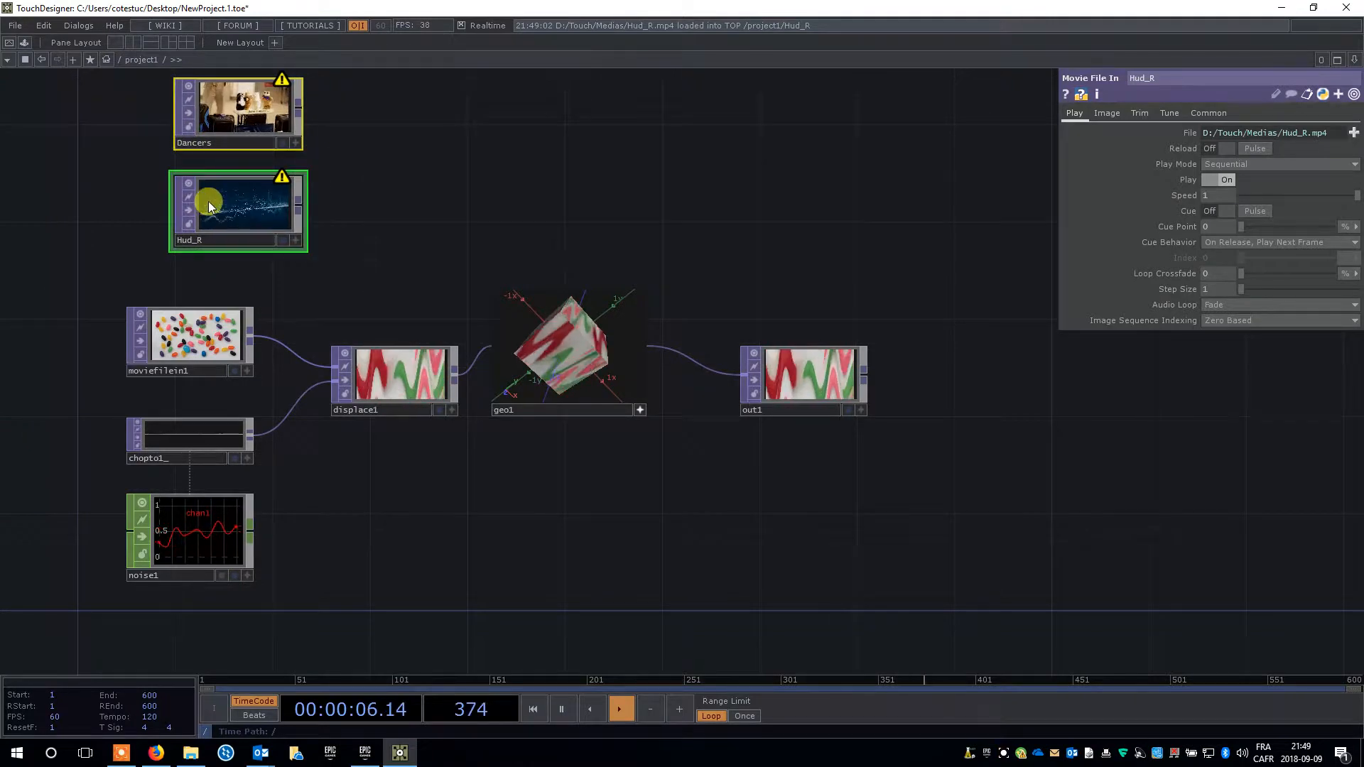
Read the warning details of the Hud_R movie node.
scroll(268, 173, "up", 3)
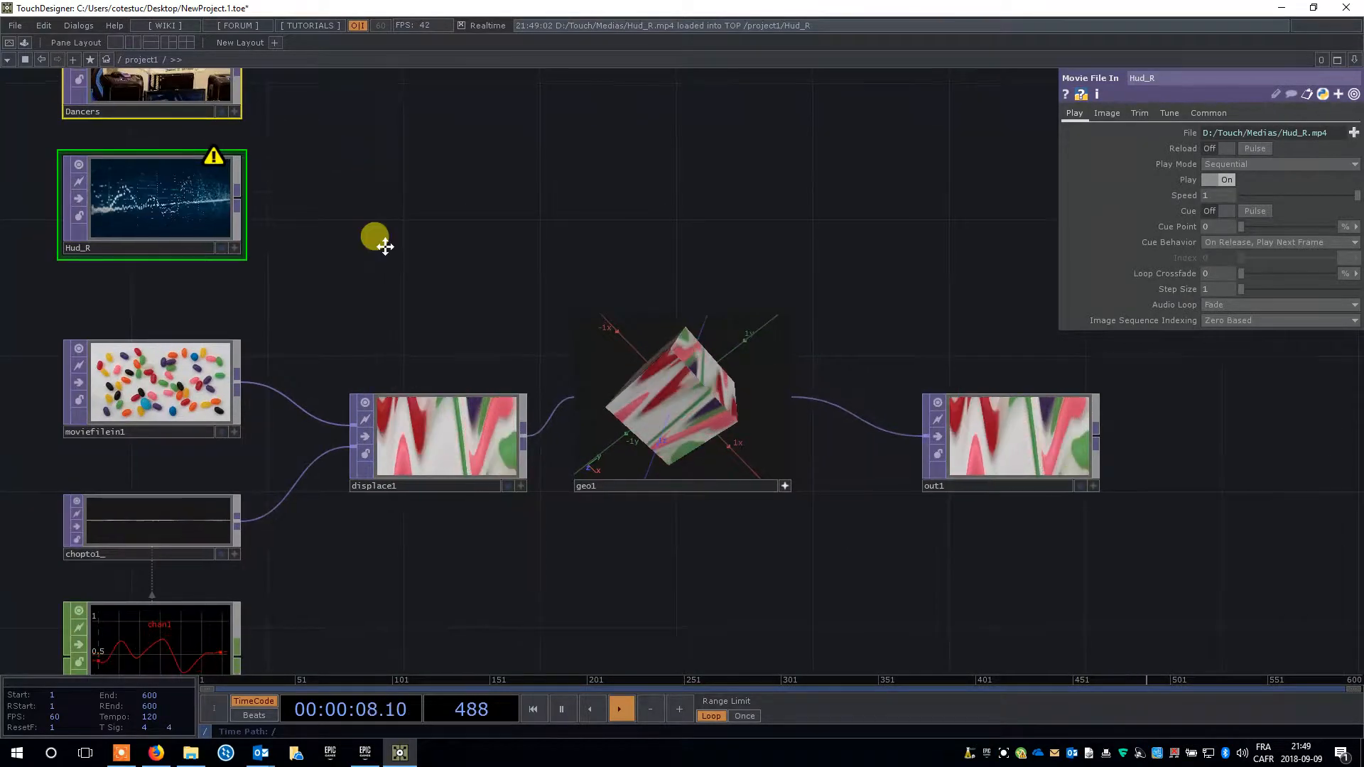
left_click_drag(384, 246, 365, 249)
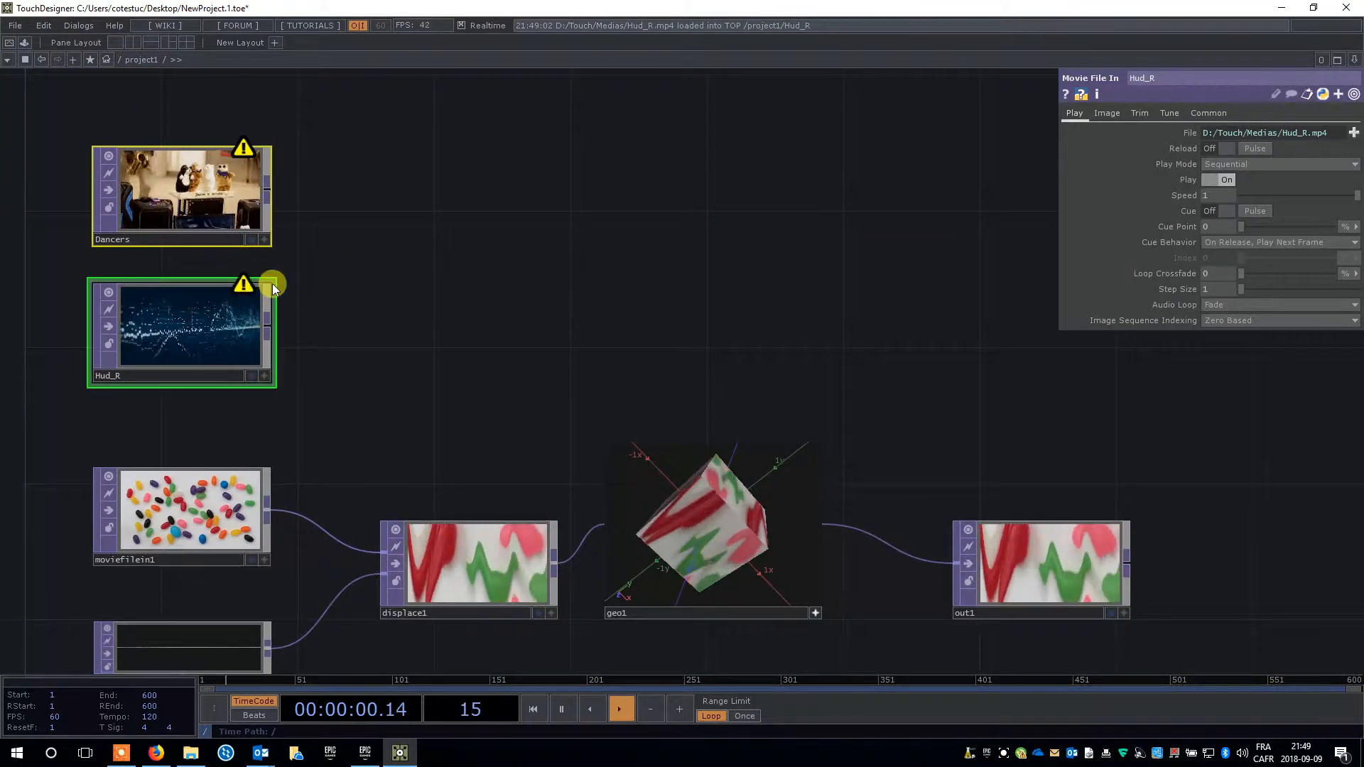
left_click(373, 247)
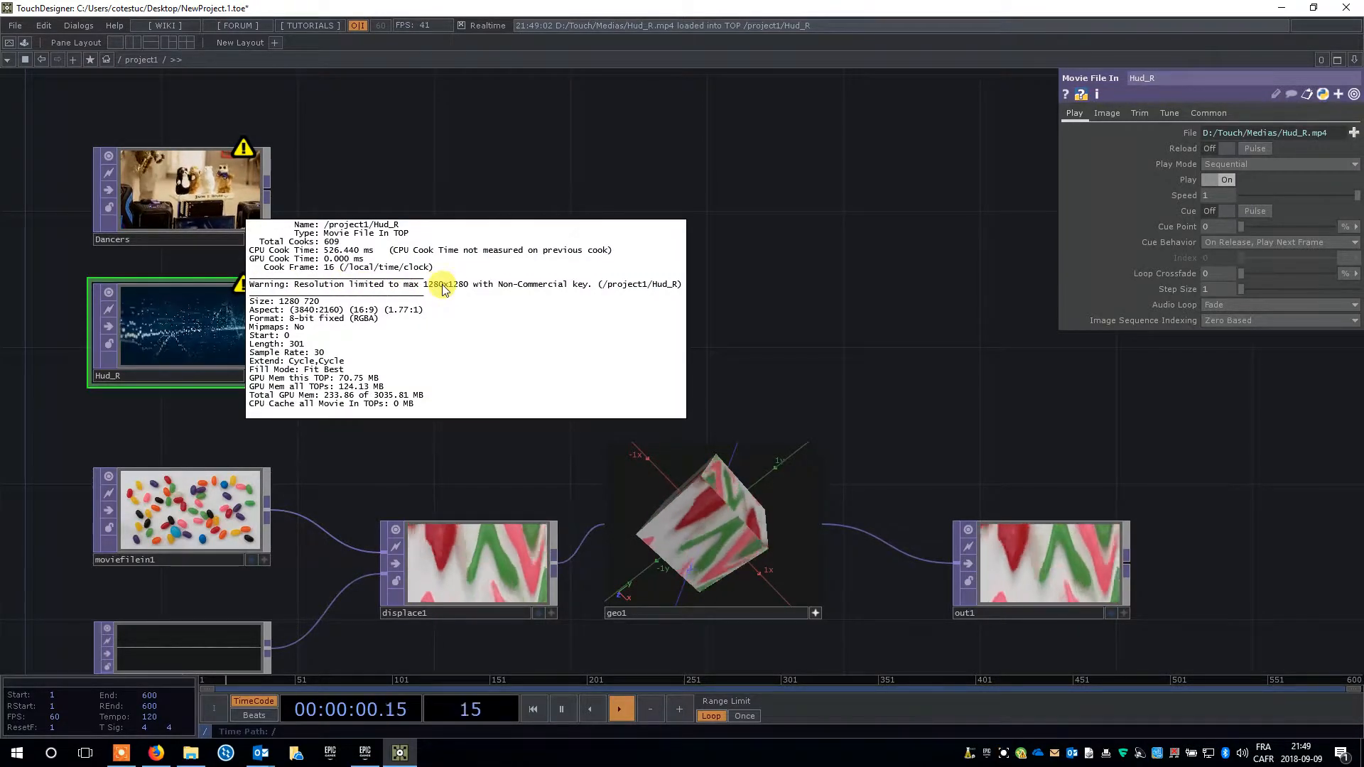
middle_click_drag(507, 288, 189, 296)
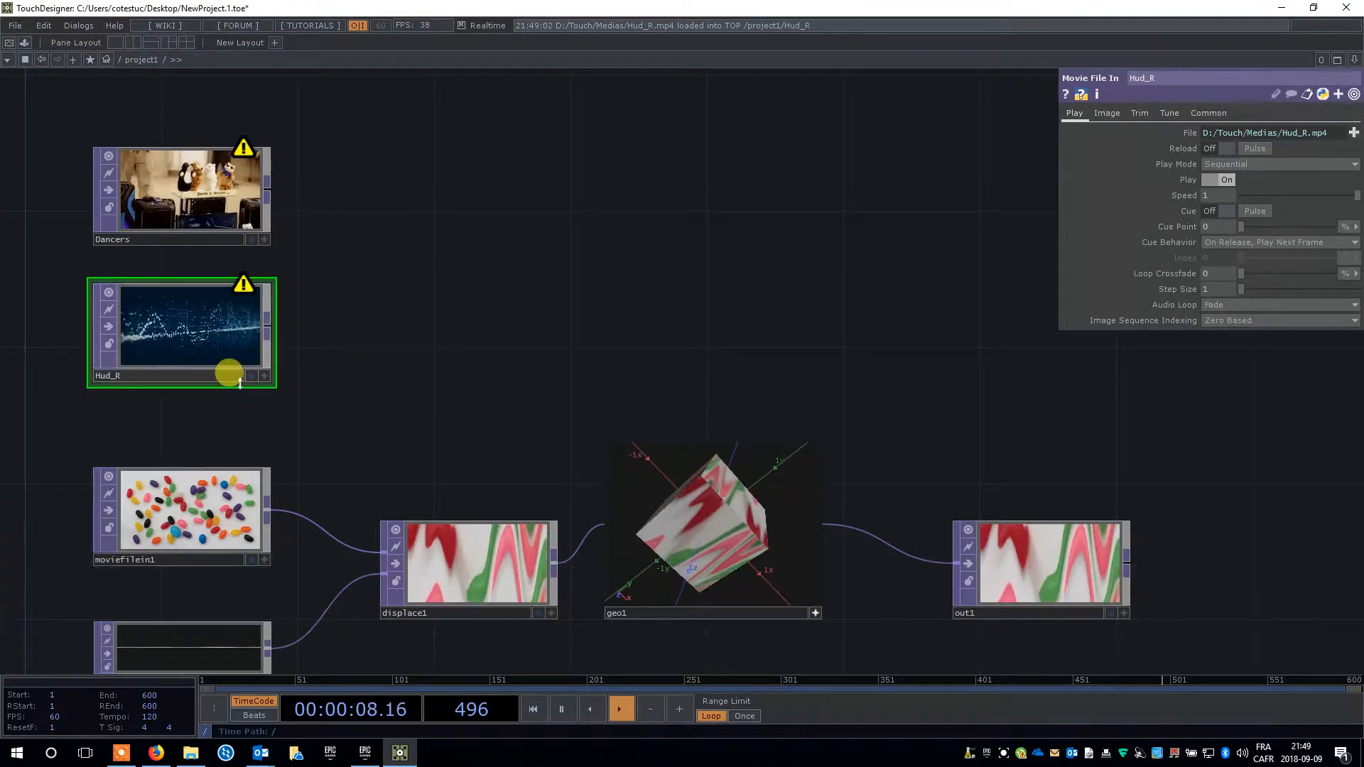
Disconnect moviefilein1 from displace1 and delete the moviefilein1 node.
right_click(313, 525)
left_click(292, 513)
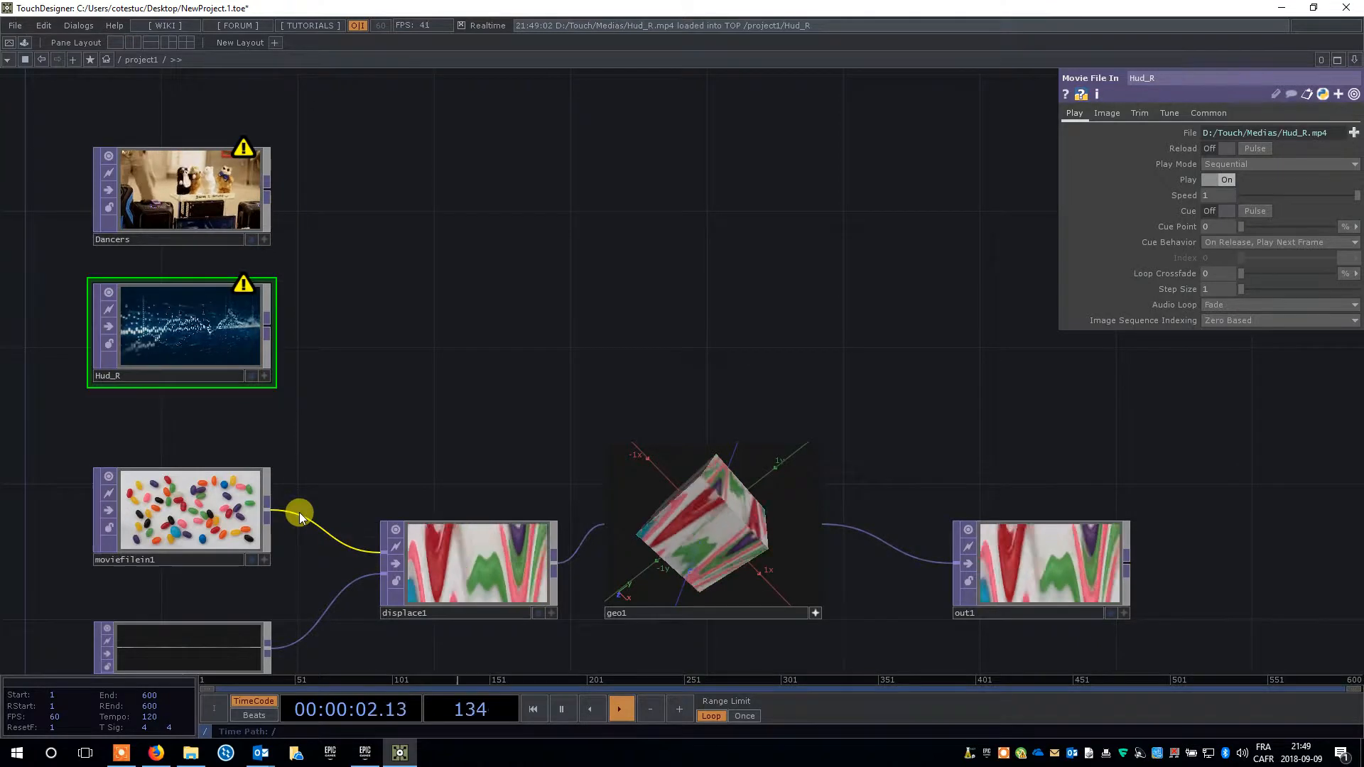
right_click(300, 512)
left_click(323, 554)
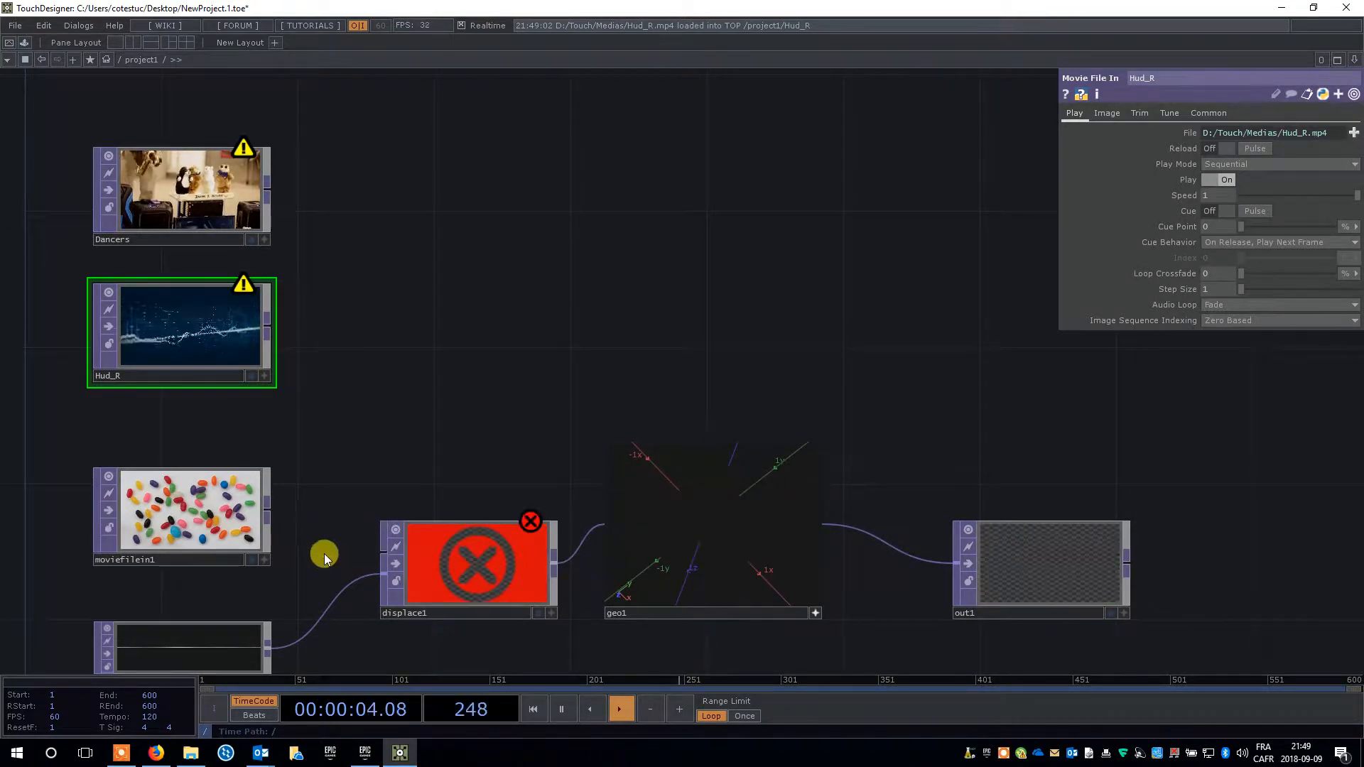
left_click(219, 507)
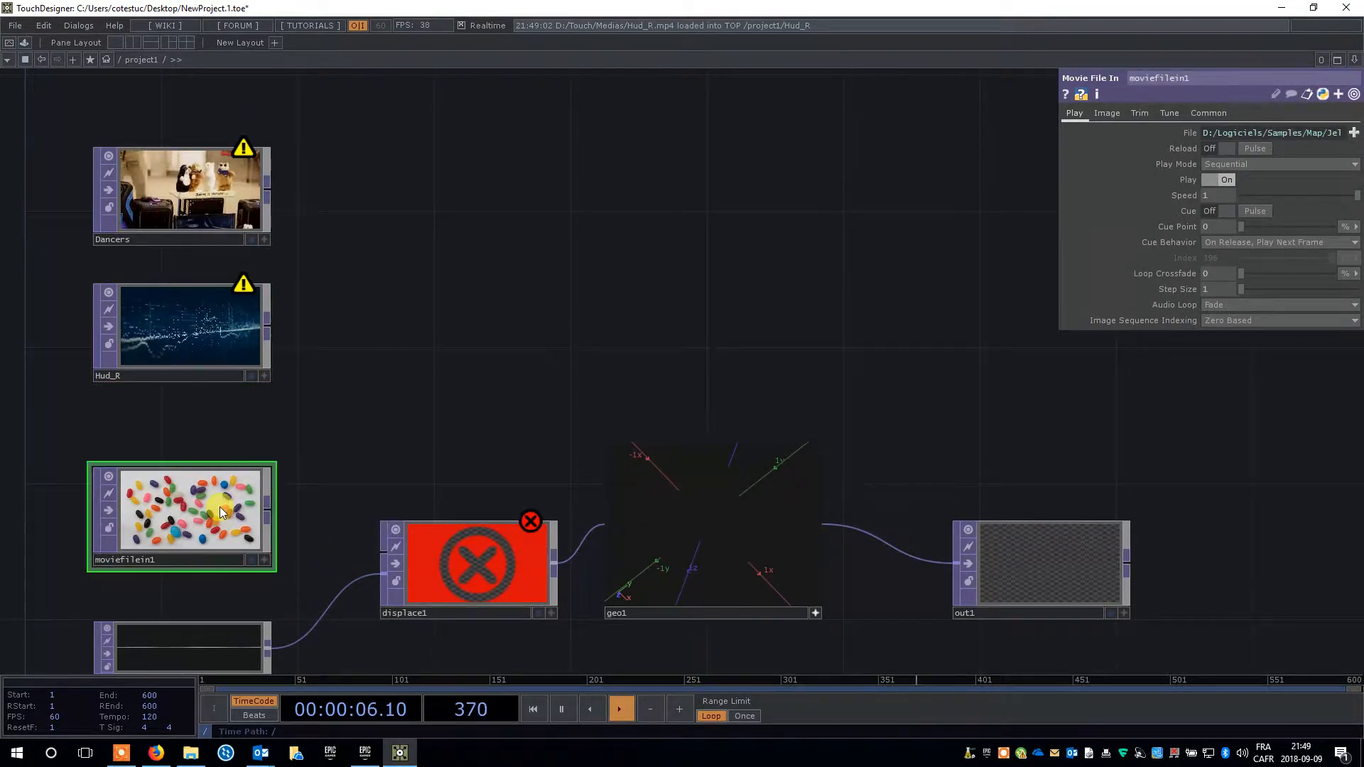
key("Delete")
Move Hud_R down to just above chopto1_ and connect its output to the first input of displace1.
left_click_drag(189, 322, 189, 474)
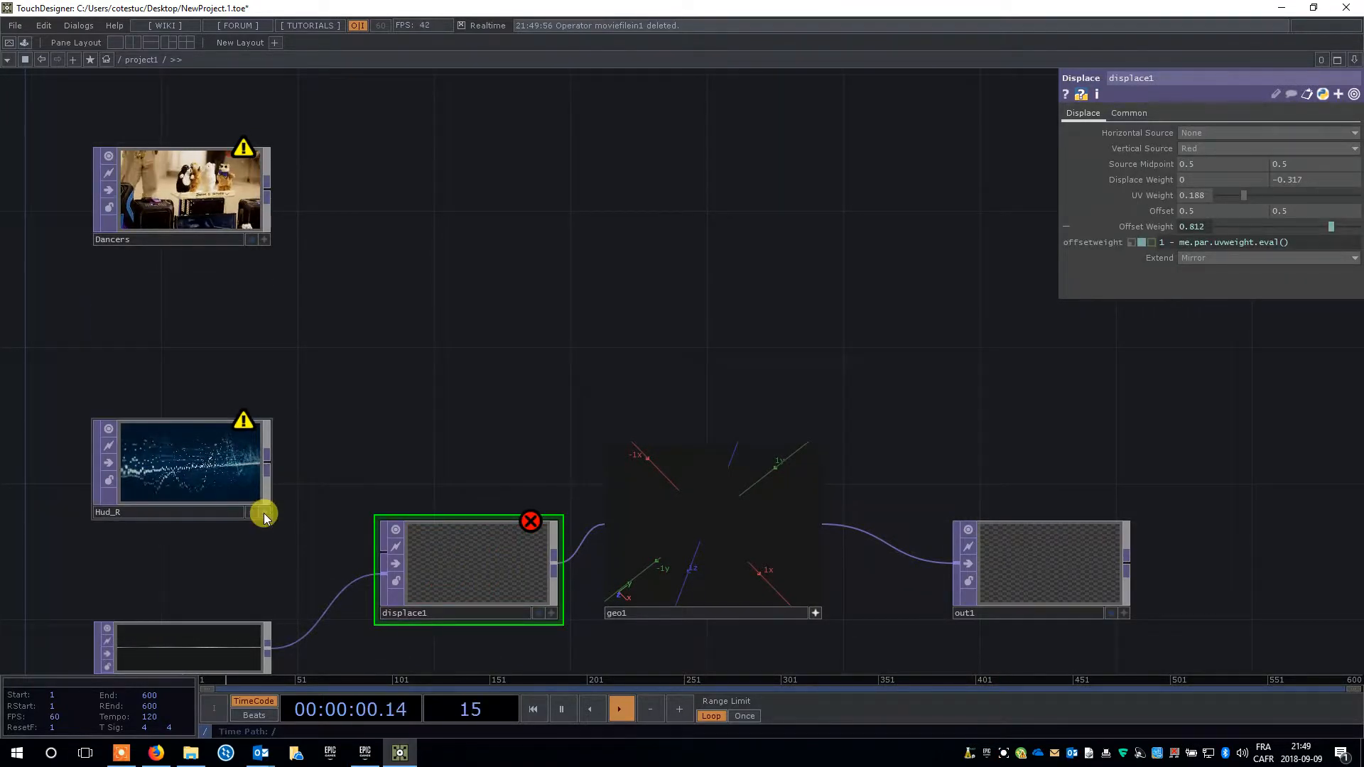
left_click_drag(197, 486, 380, 557)
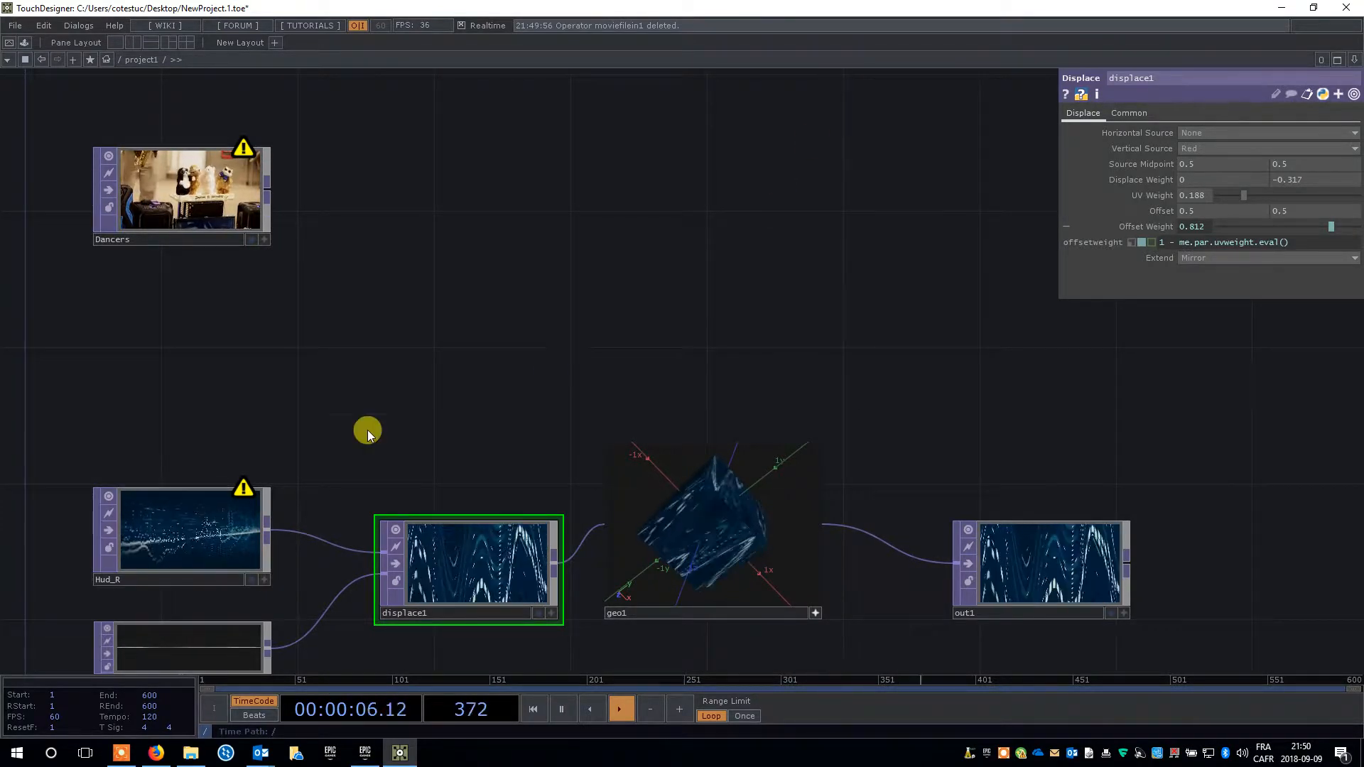
Compare the Hud_R and out1 images in the network background, turning both background displays off again.
scroll(148, 524, "up", 6)
scroll(170, 530, "down", 6)
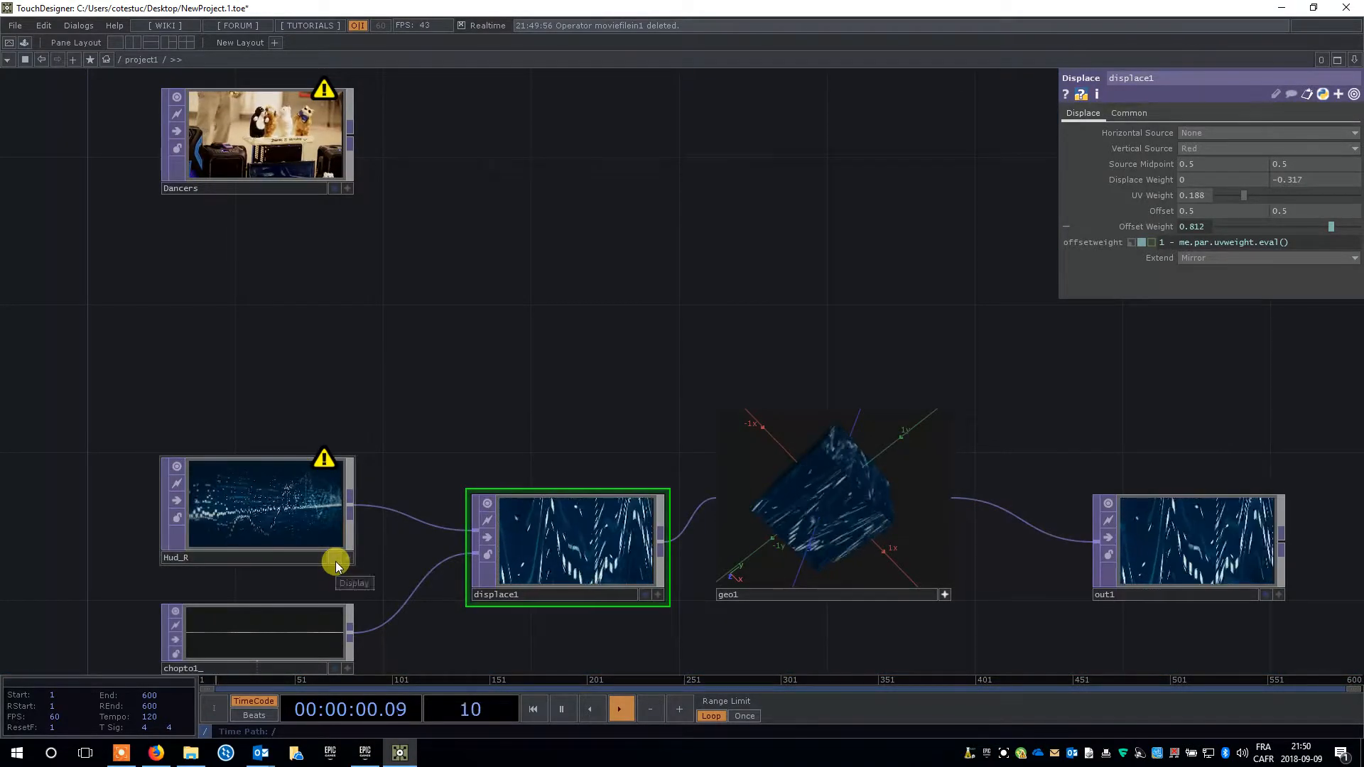
left_click(335, 557)
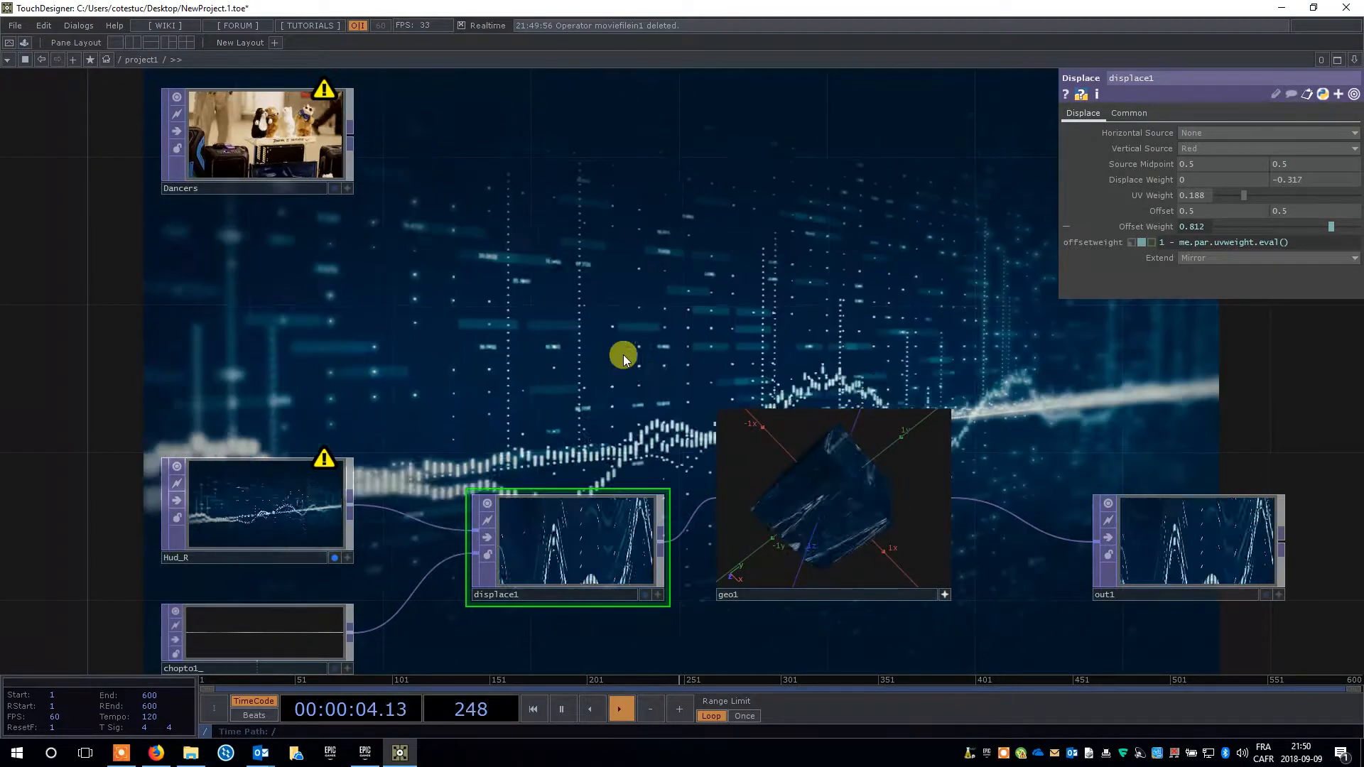
left_click(1265, 594)
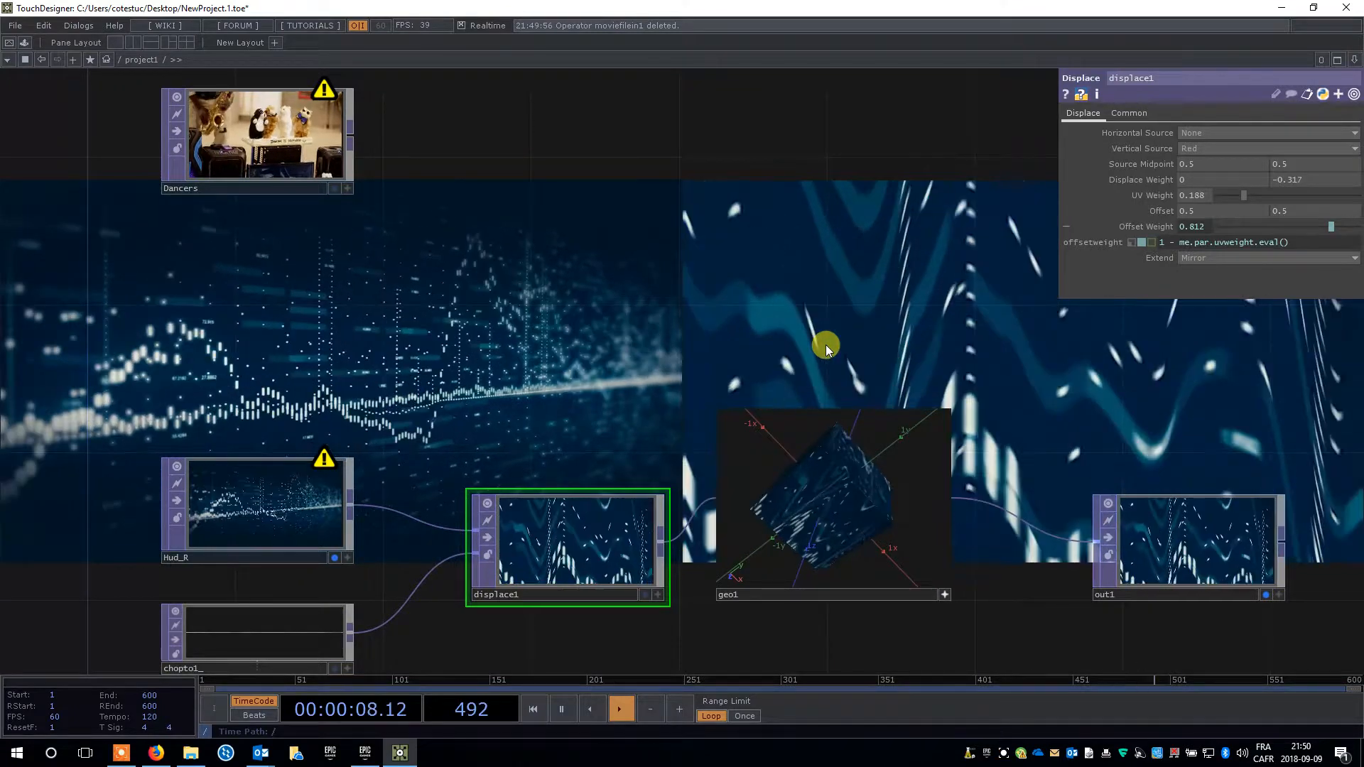
left_click(1265, 595)
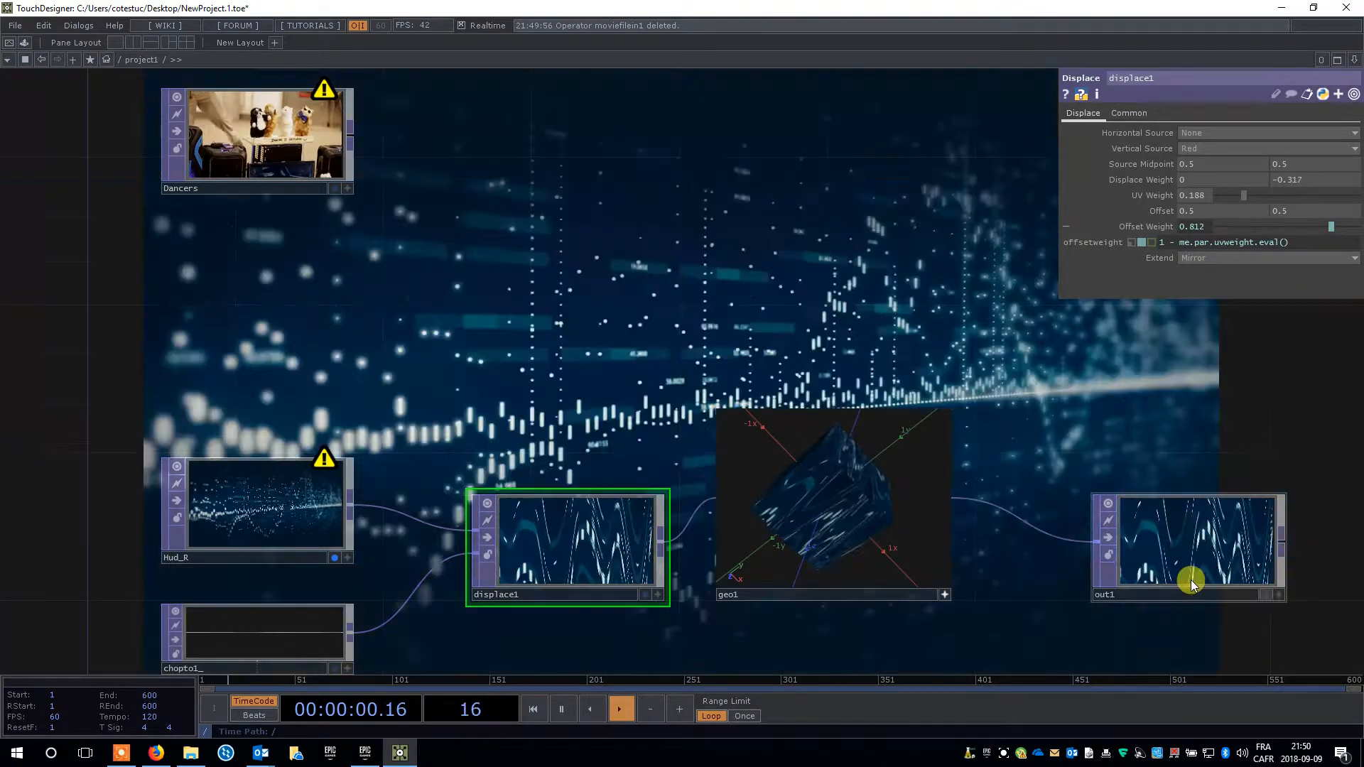
left_click(332, 558)
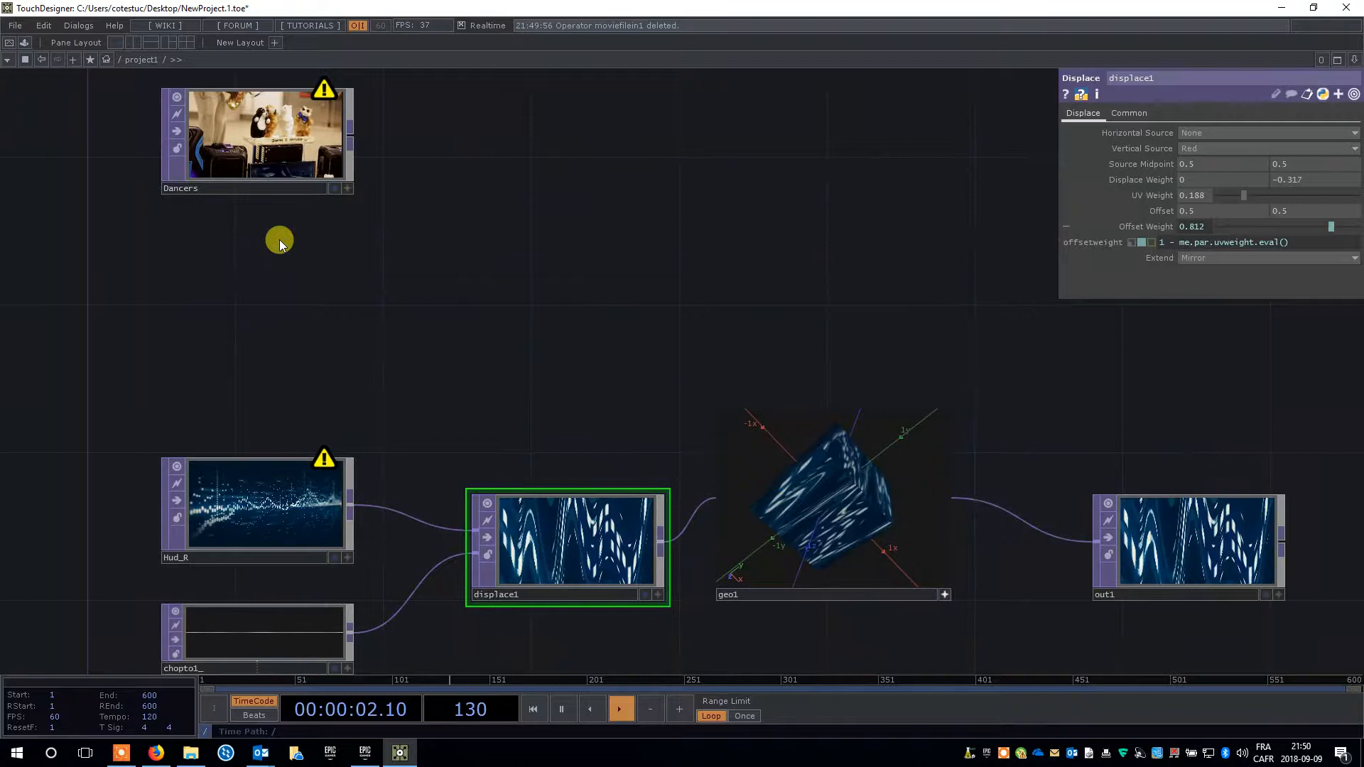
Move the Dancers node down closer to Hud_R, leaving a gap between the two nodes.
left_click_drag(242, 143, 254, 347)
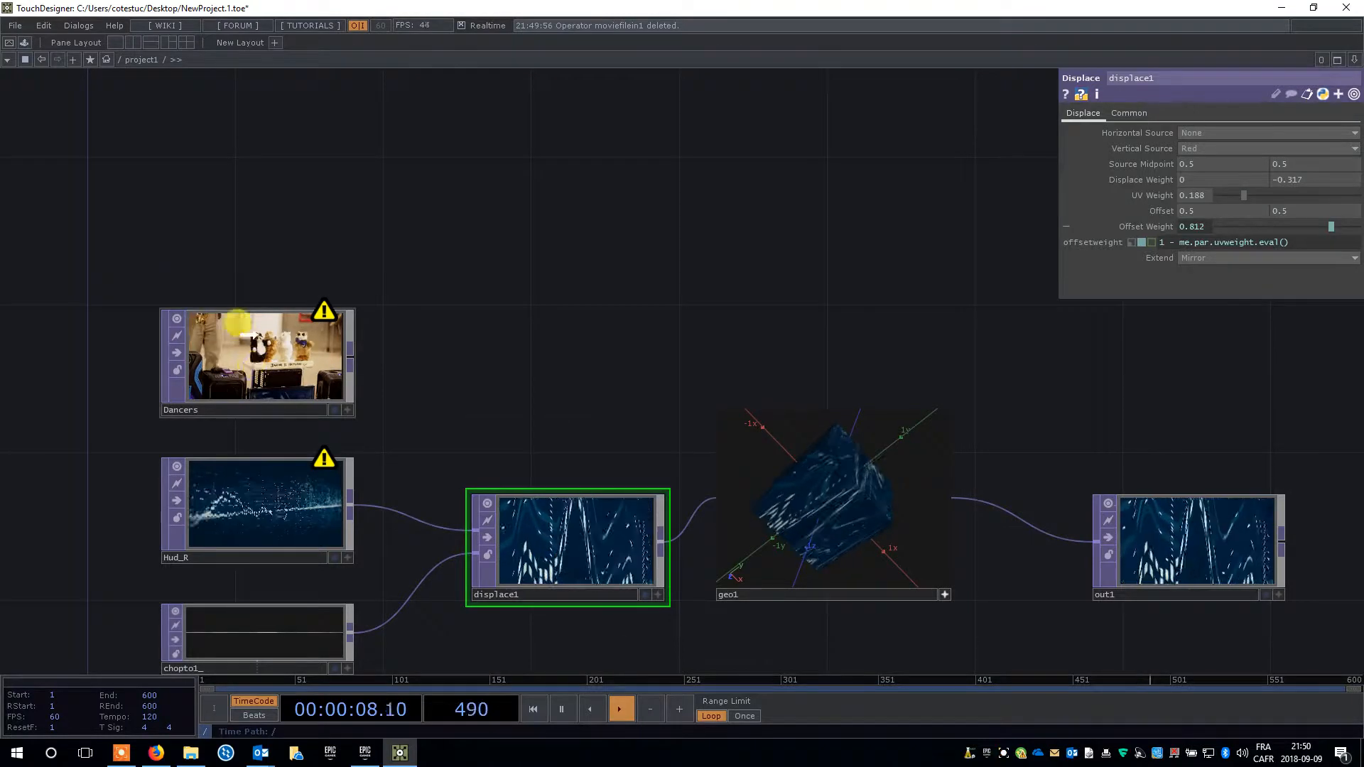
key("ctrl+z")
left_click_drag(318, 307, 317, 233)
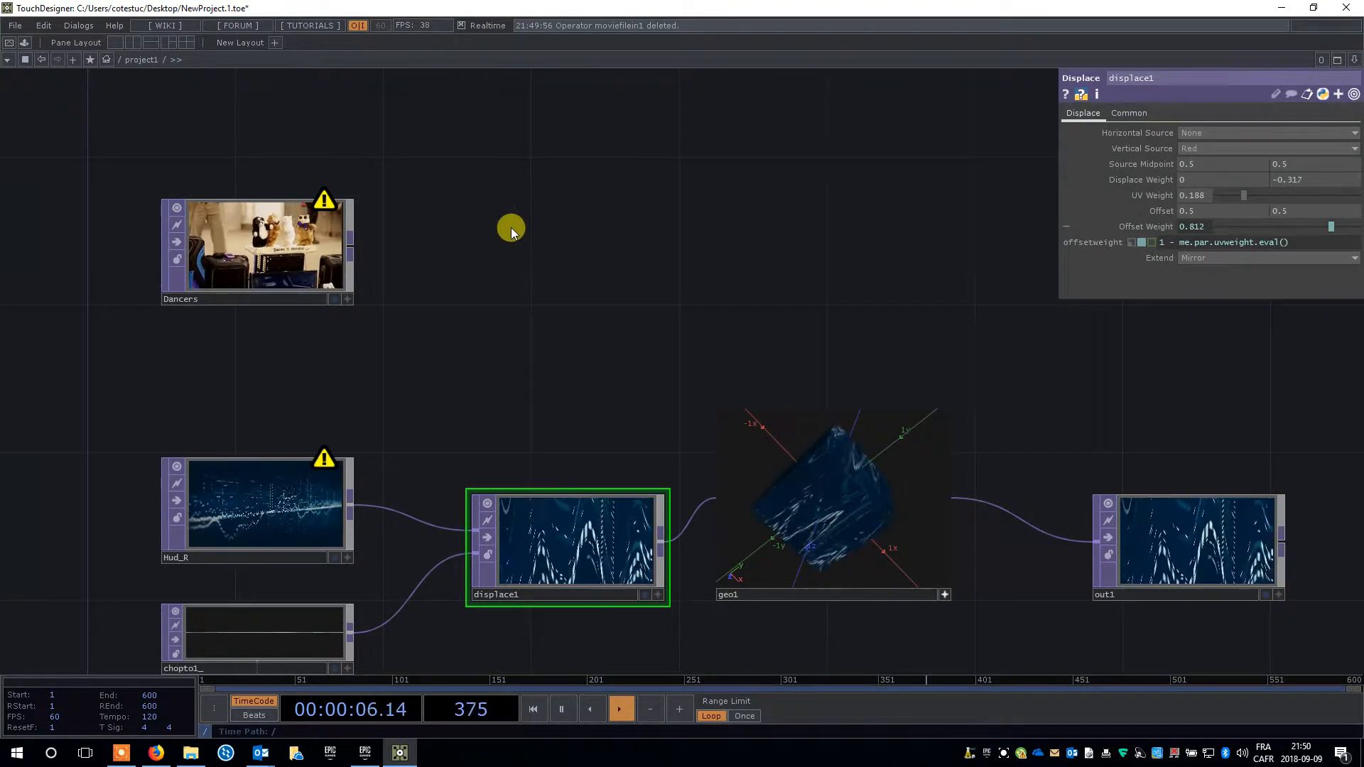
Add an Edge TOP beside the Dancers node and check its error flag.
key("Tab")
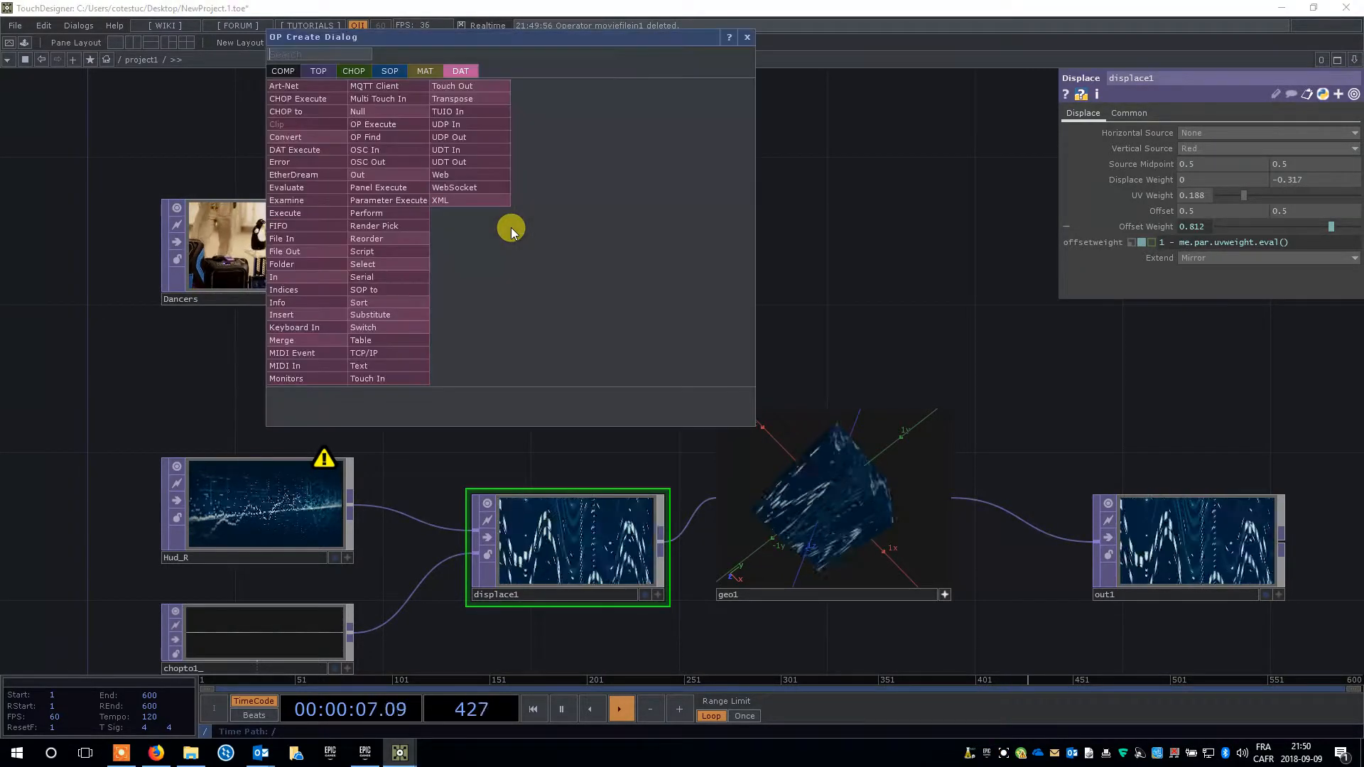
left_click(314, 71)
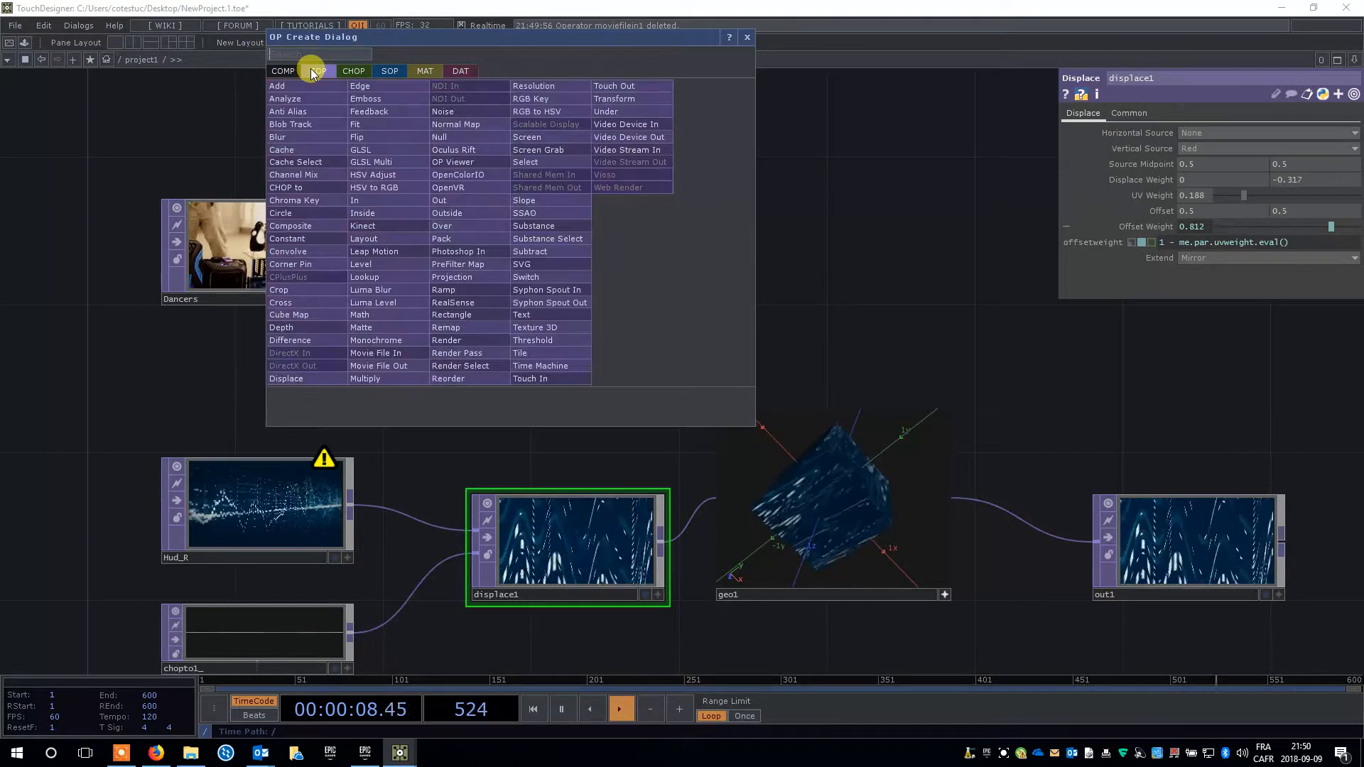
left_click(346, 104)
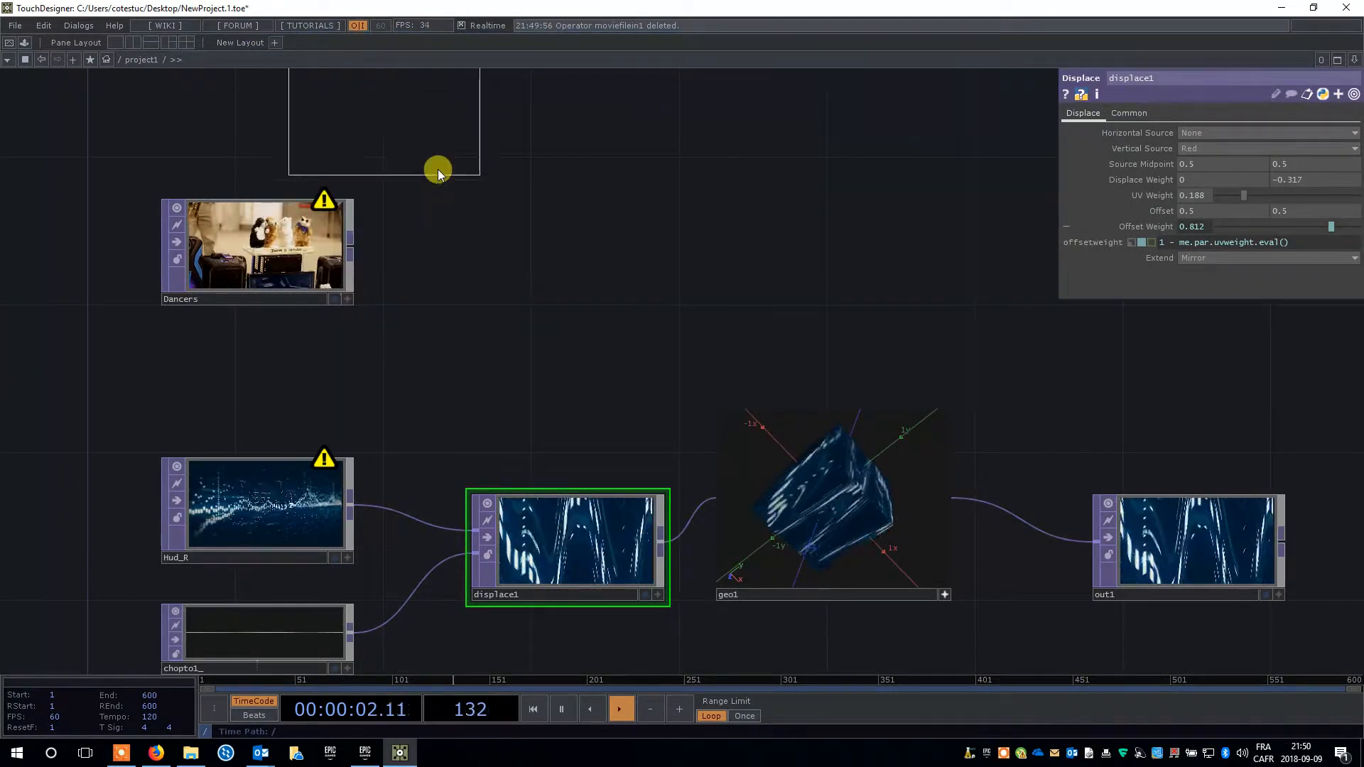
left_click(569, 241)
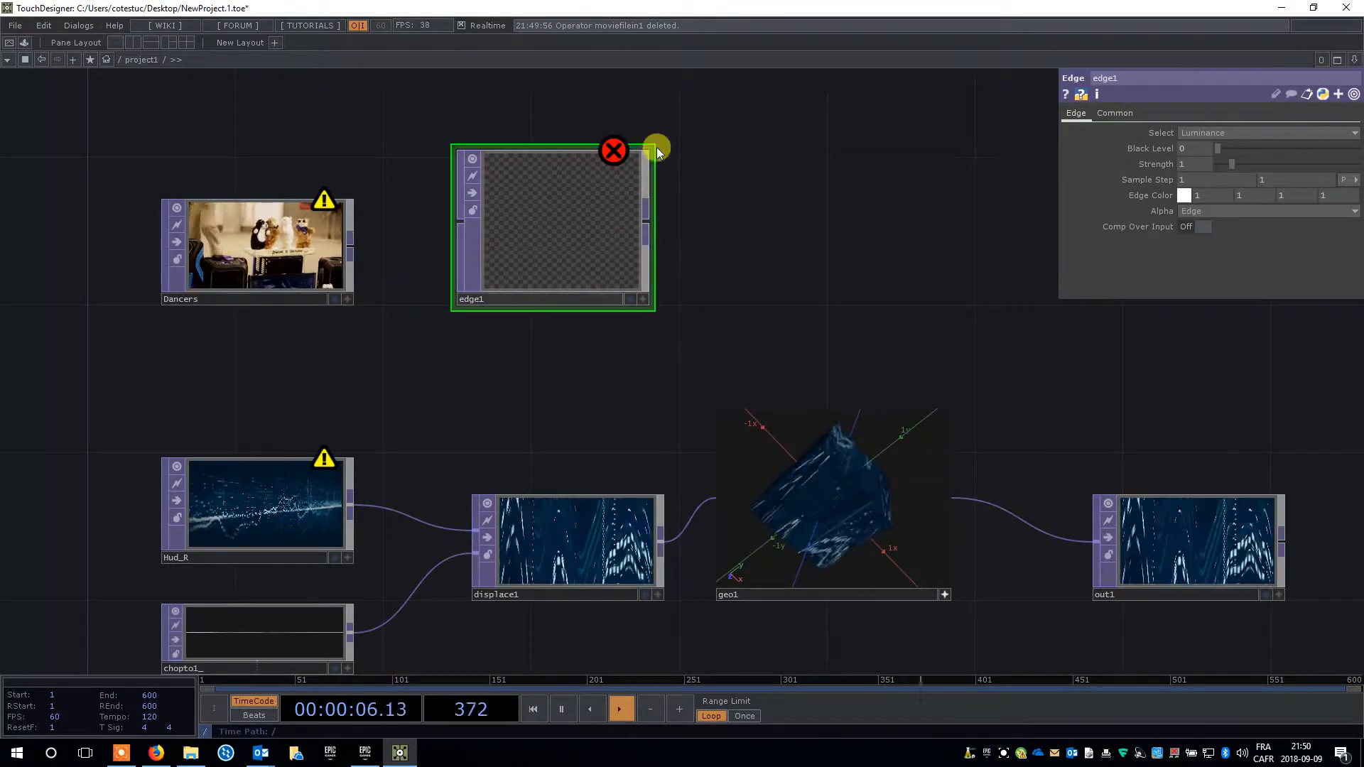
left_click(611, 151)
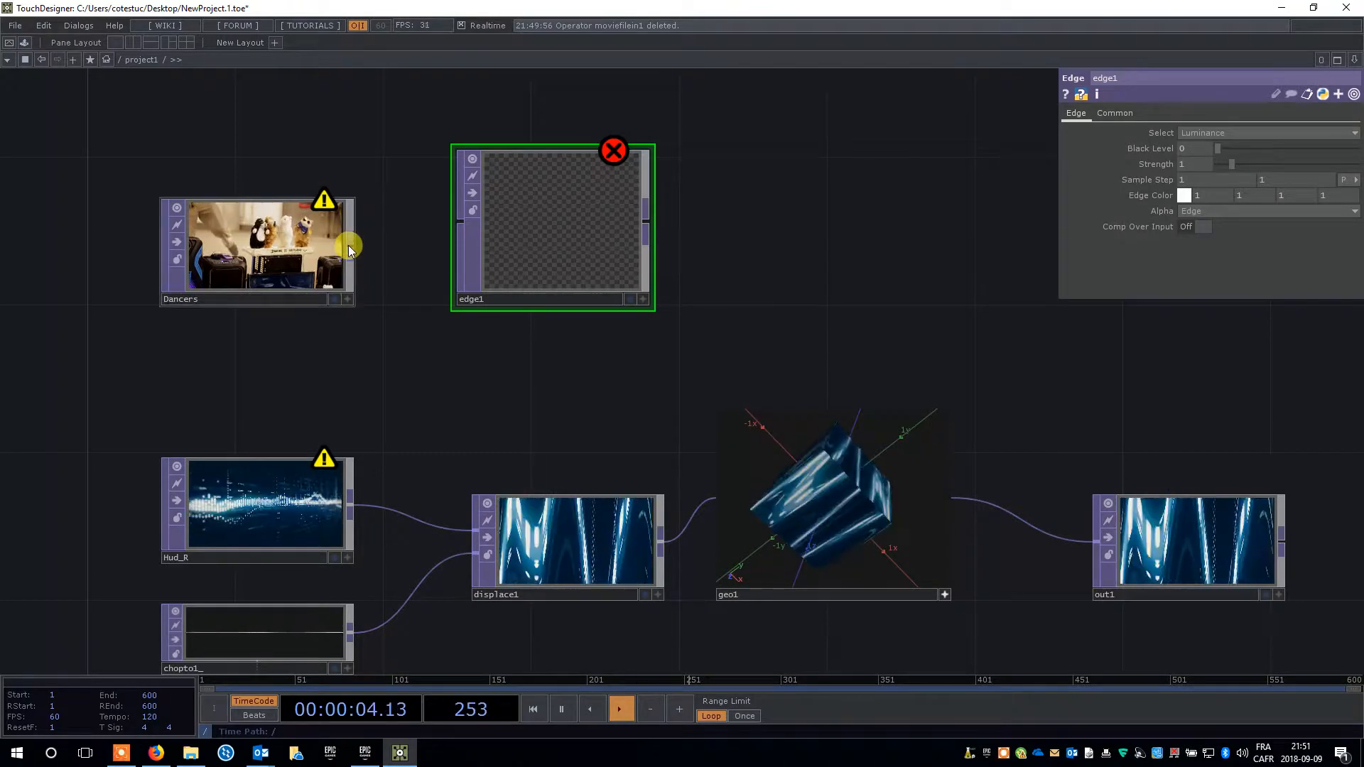
Connect the Dancers output to edge1's input and place edge1 close to the Dancers node, slightly lower than before.
left_click_drag(411, 223, 458, 221)
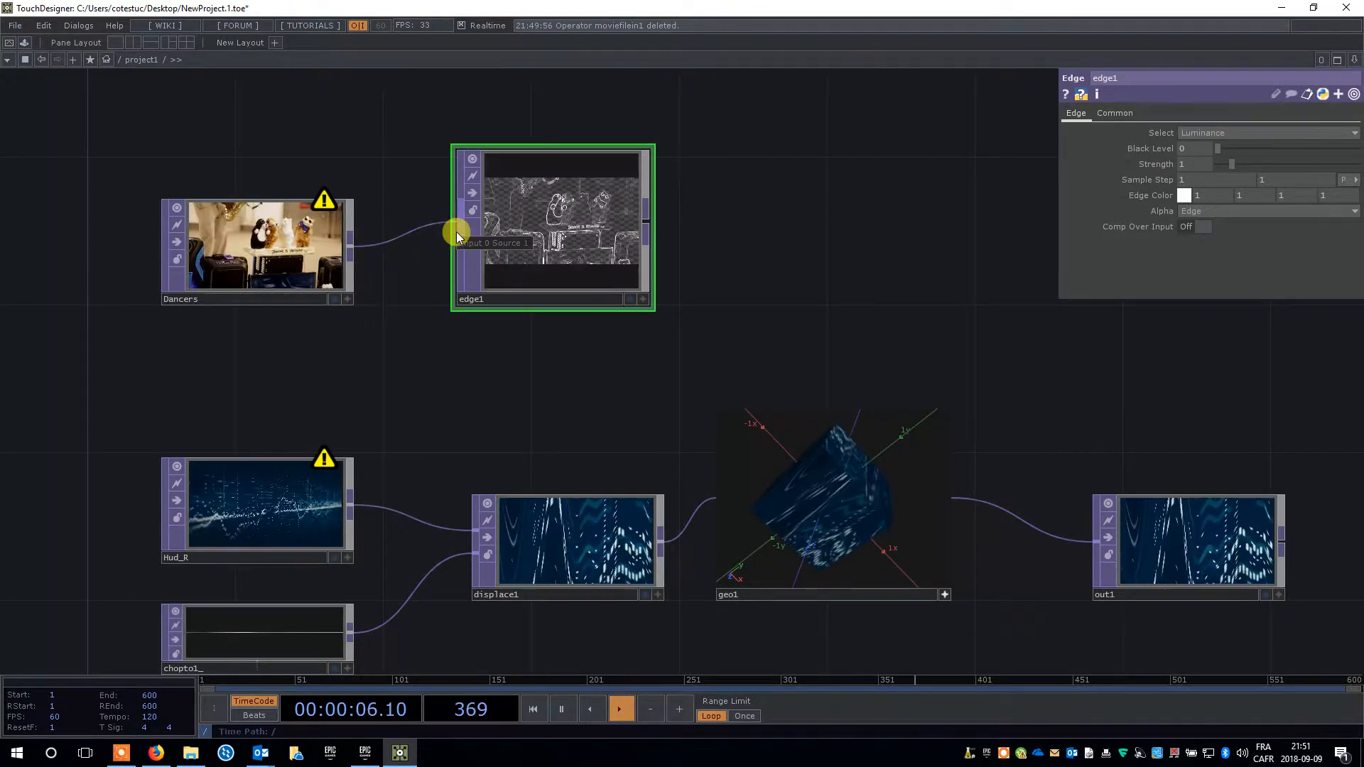
left_click_drag(522, 280, 487, 316)
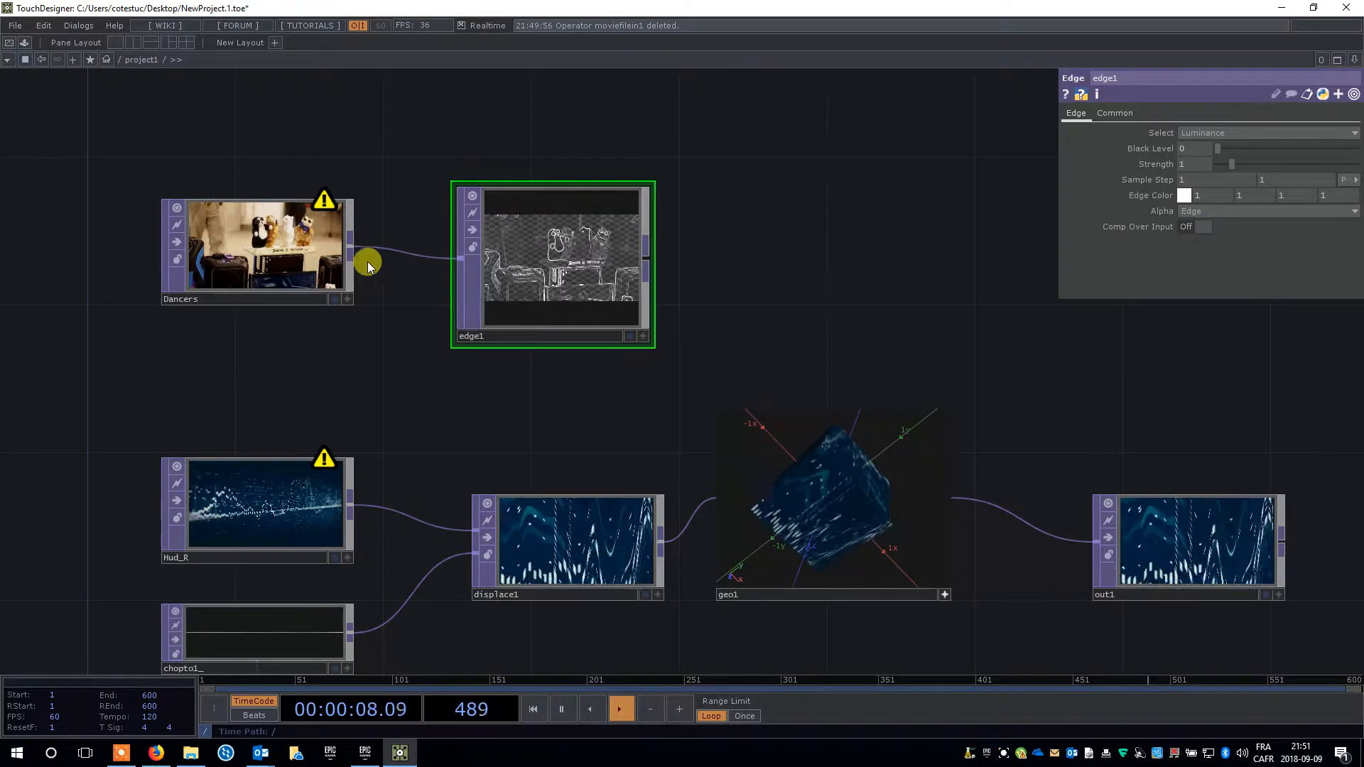
scroll(274, 232, "up", 5)
scroll(274, 232, "down", 2)
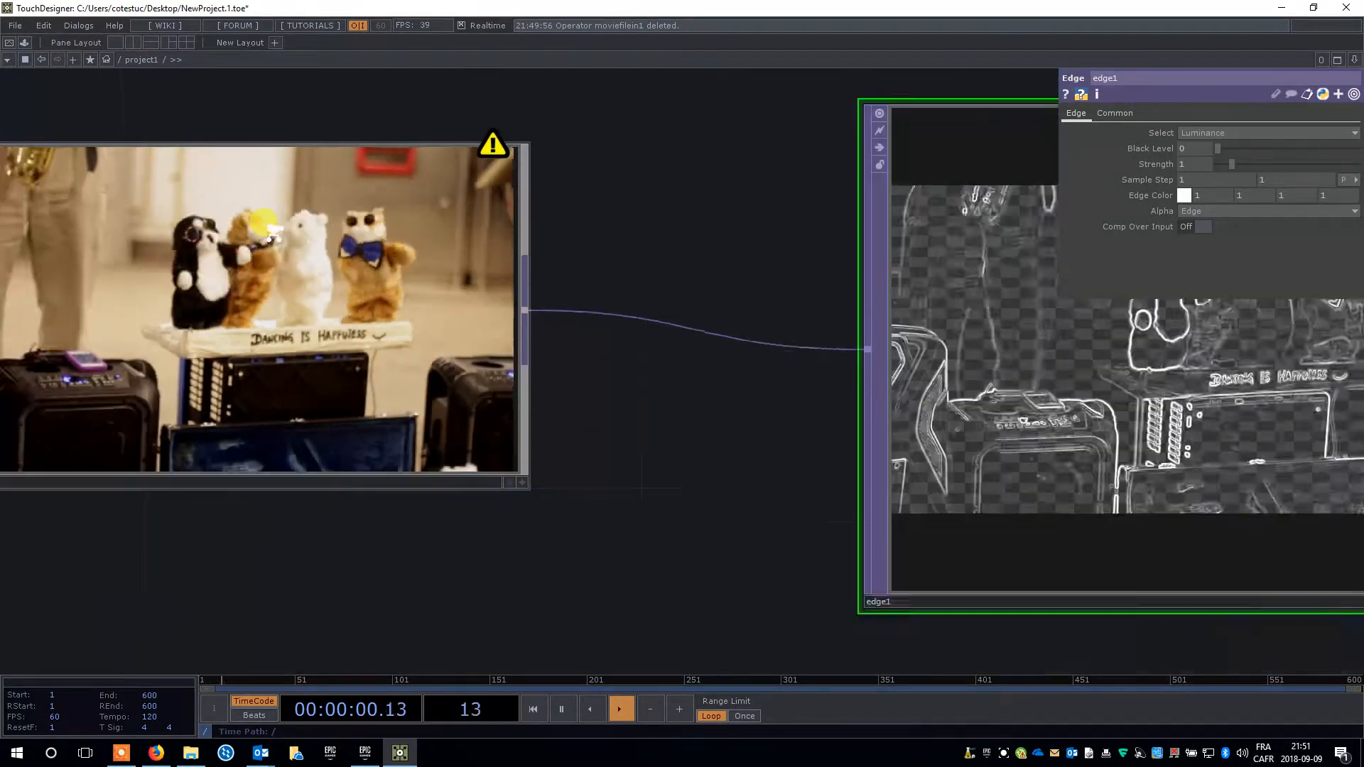
scroll(274, 232, "down", 5)
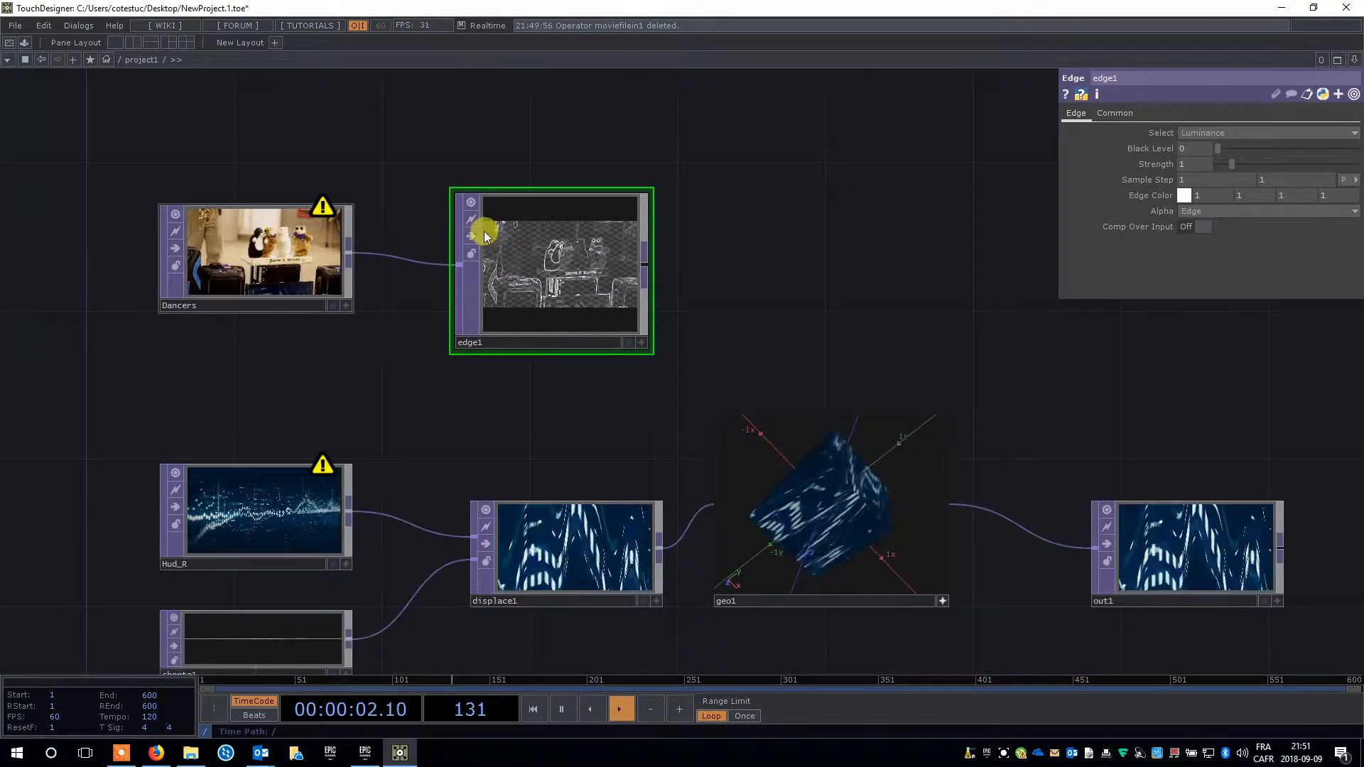
left_click_drag(500, 253, 475, 267)
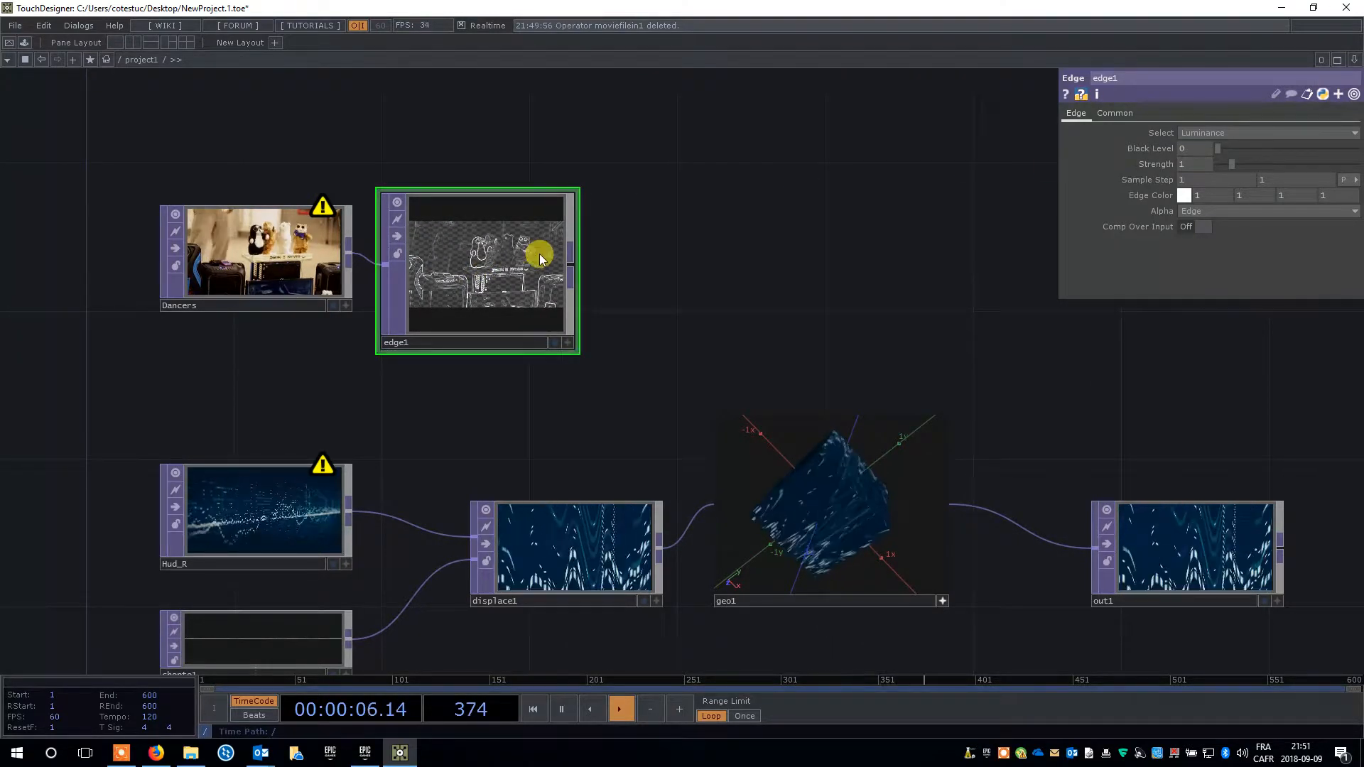
left_click_drag(501, 276, 539, 275)
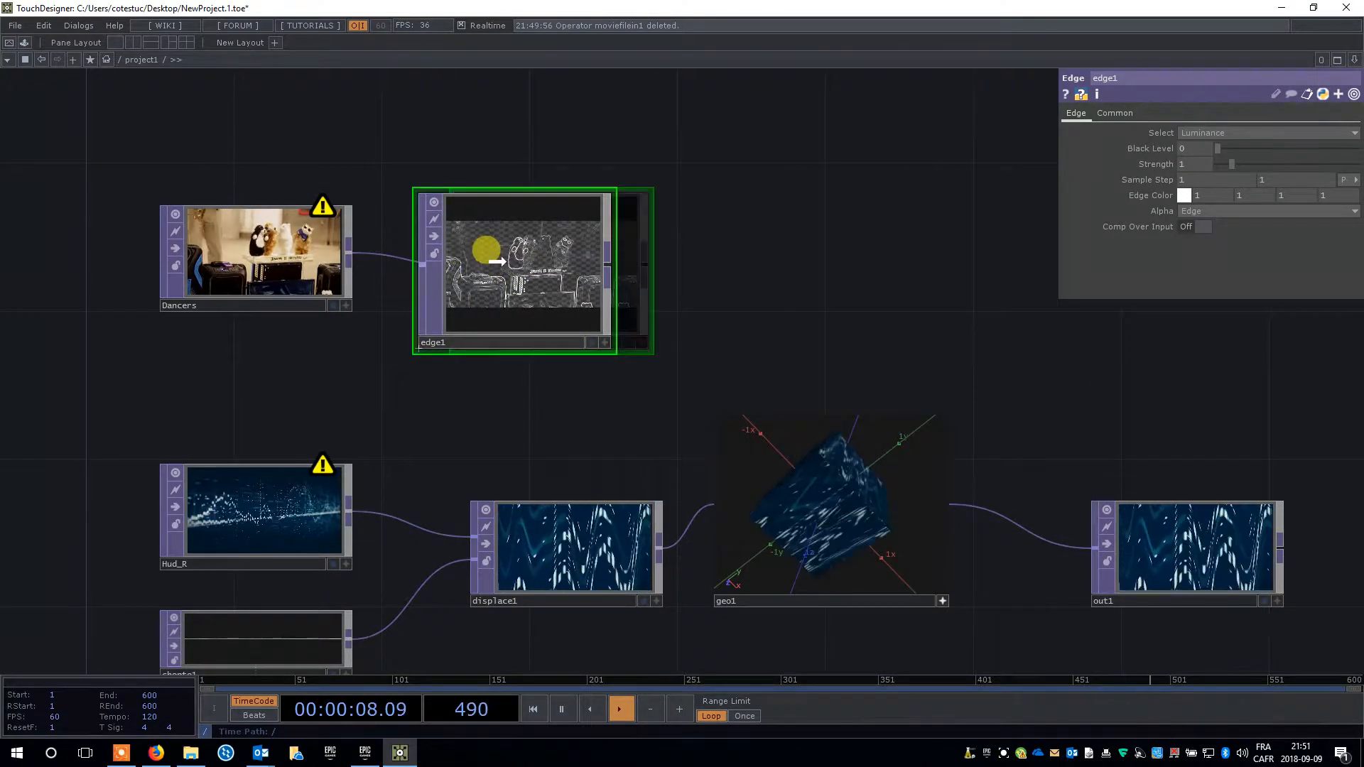
Set edge1's edge color to bright green (0.3647, 1, 0) and raise its strength to 8.72.
left_click(1183, 195)
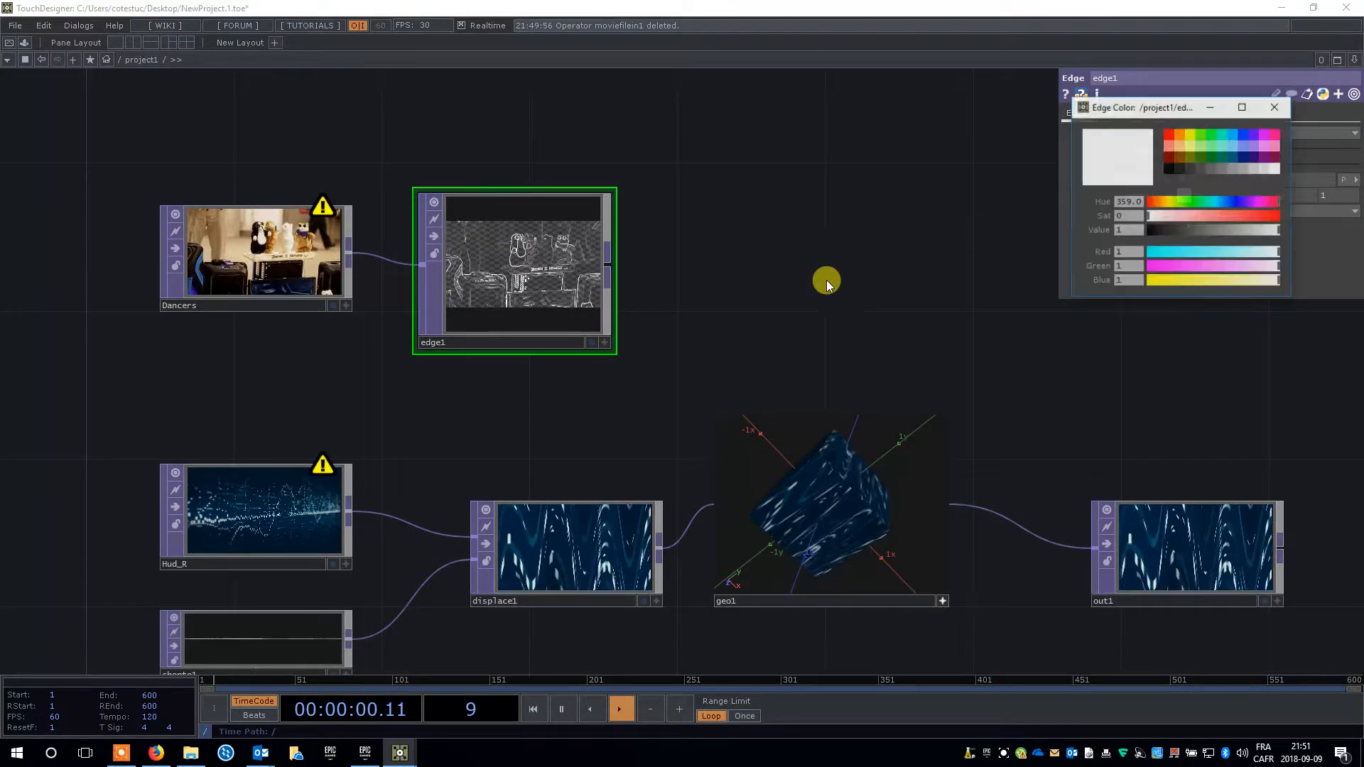
left_click(1196, 134)
left_click(1275, 106)
left_click_drag(1228, 164, 1340, 167)
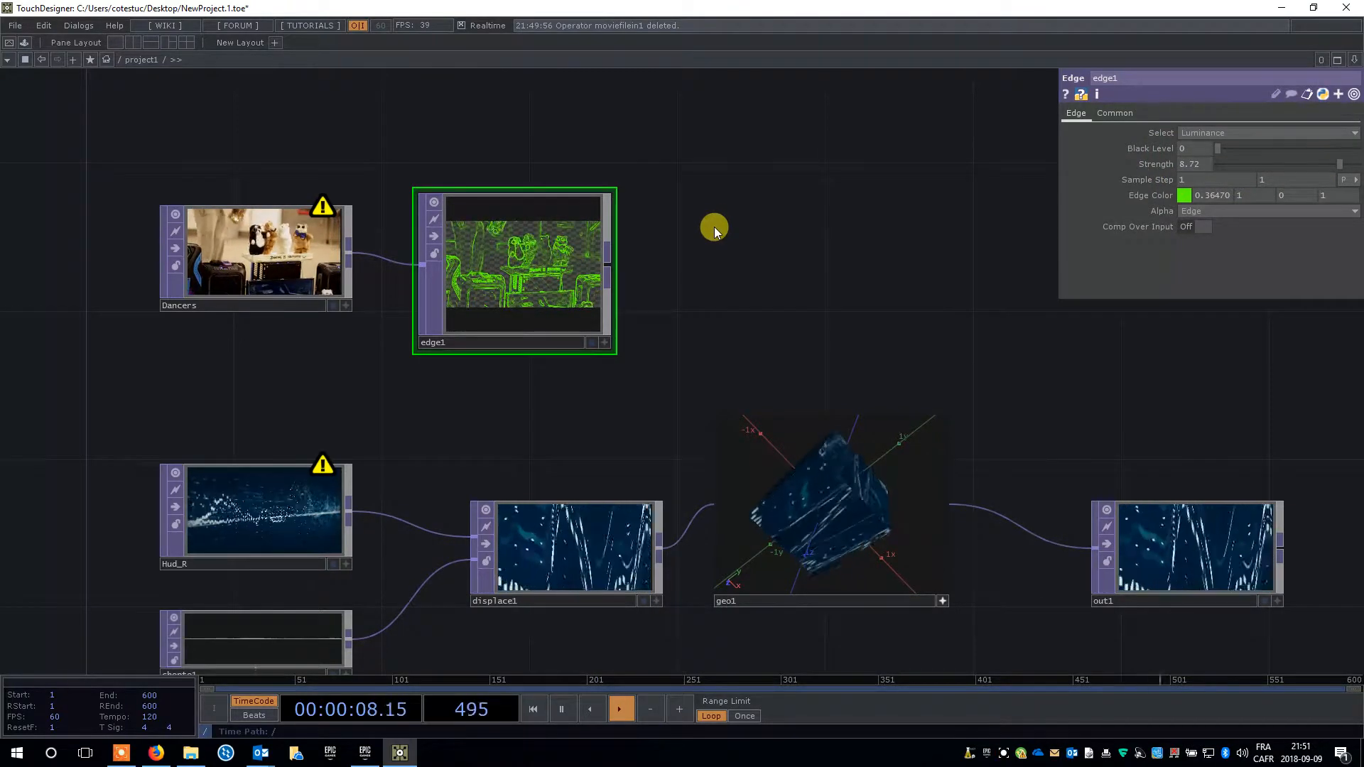
Keep Luminance as edge1's Select source and set its black level to 0.381.
left_click(1207, 134)
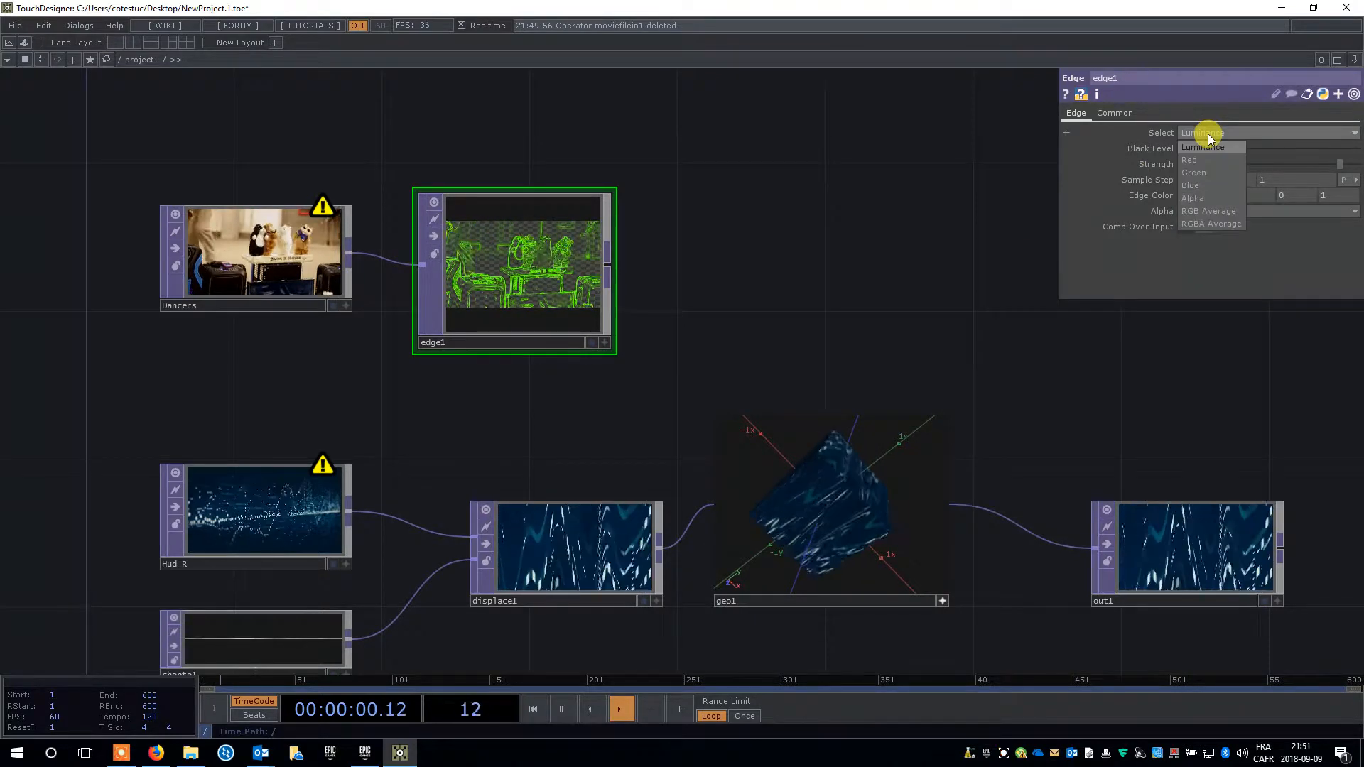
left_click(1226, 263)
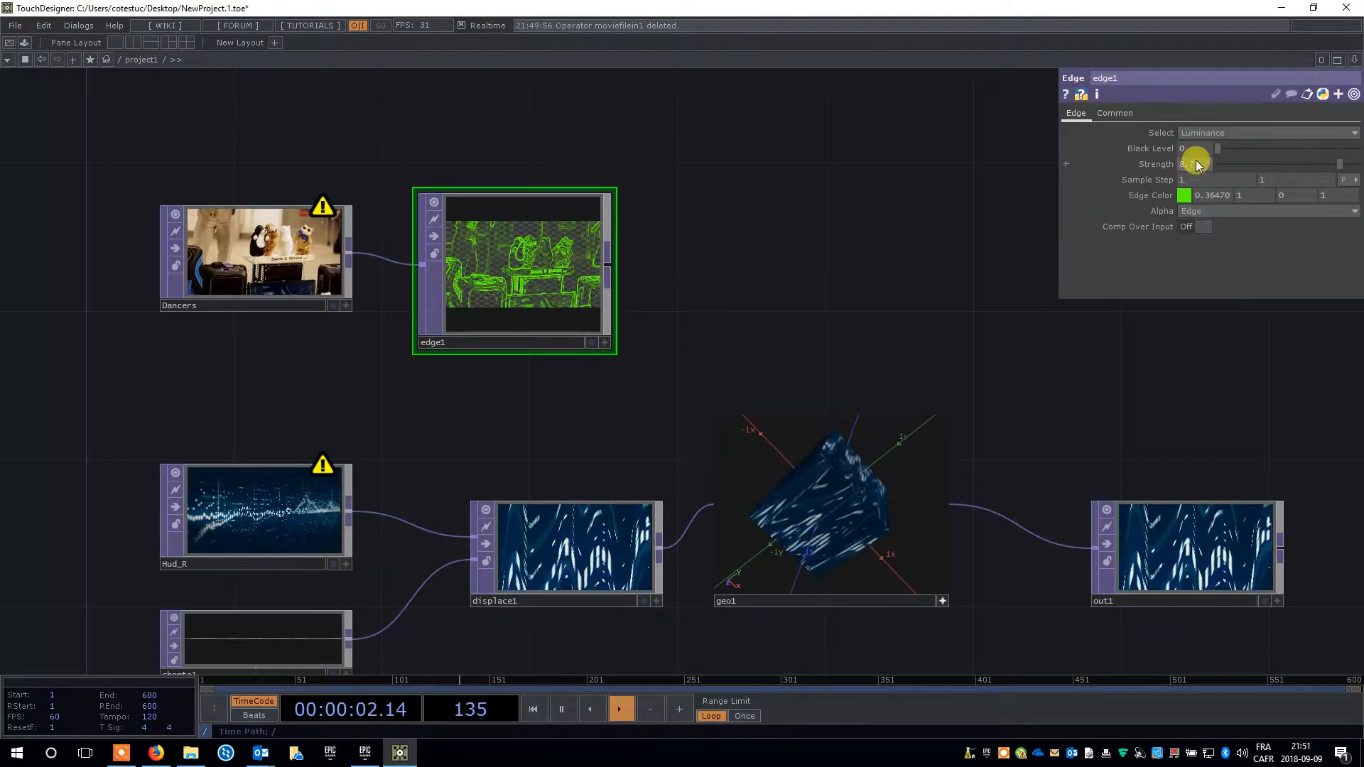
mouse_move(1288, 141)
left_mouse_down()
mouse_move(1318, 135)
mouse_move(1272, 136)
left_mouse_up()
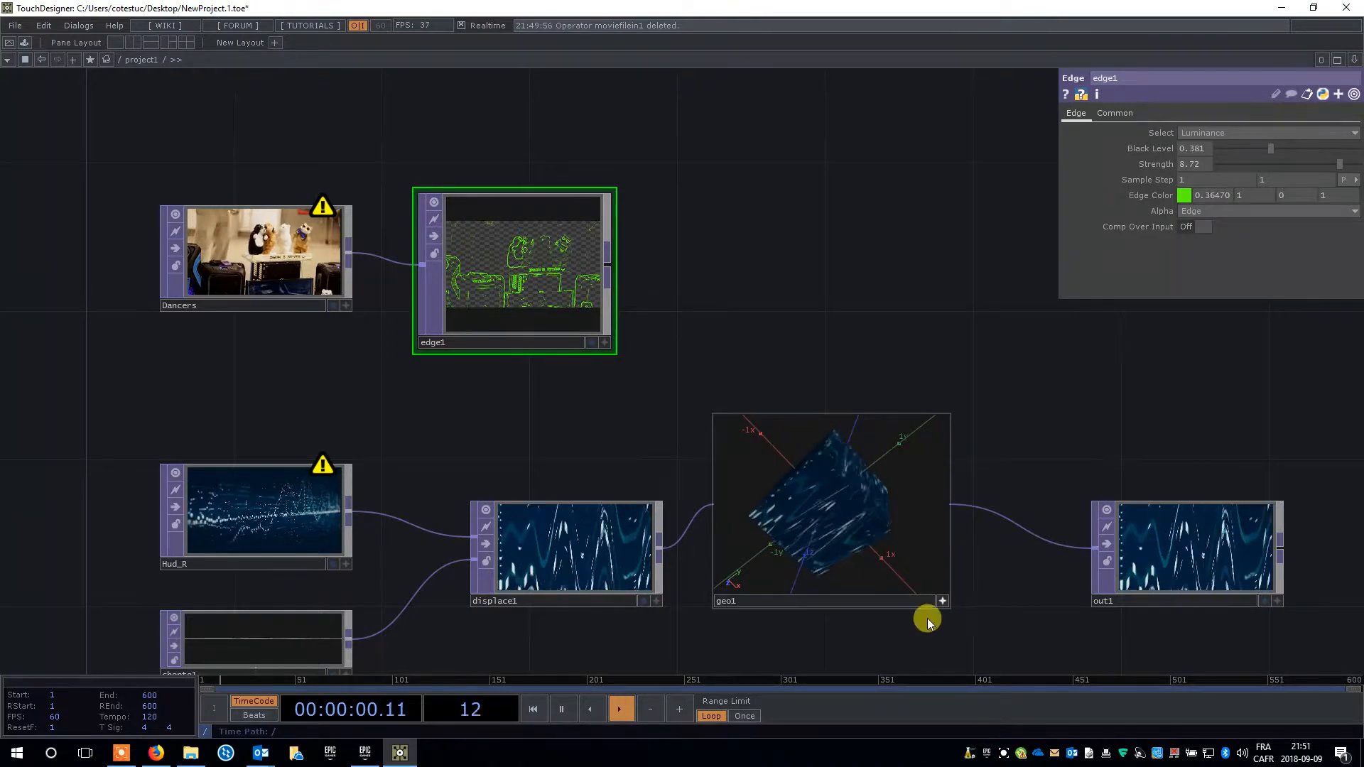
Delete the geo1 and out1 nodes, undoing the accidental deletion of displace1.
left_click(879, 419)
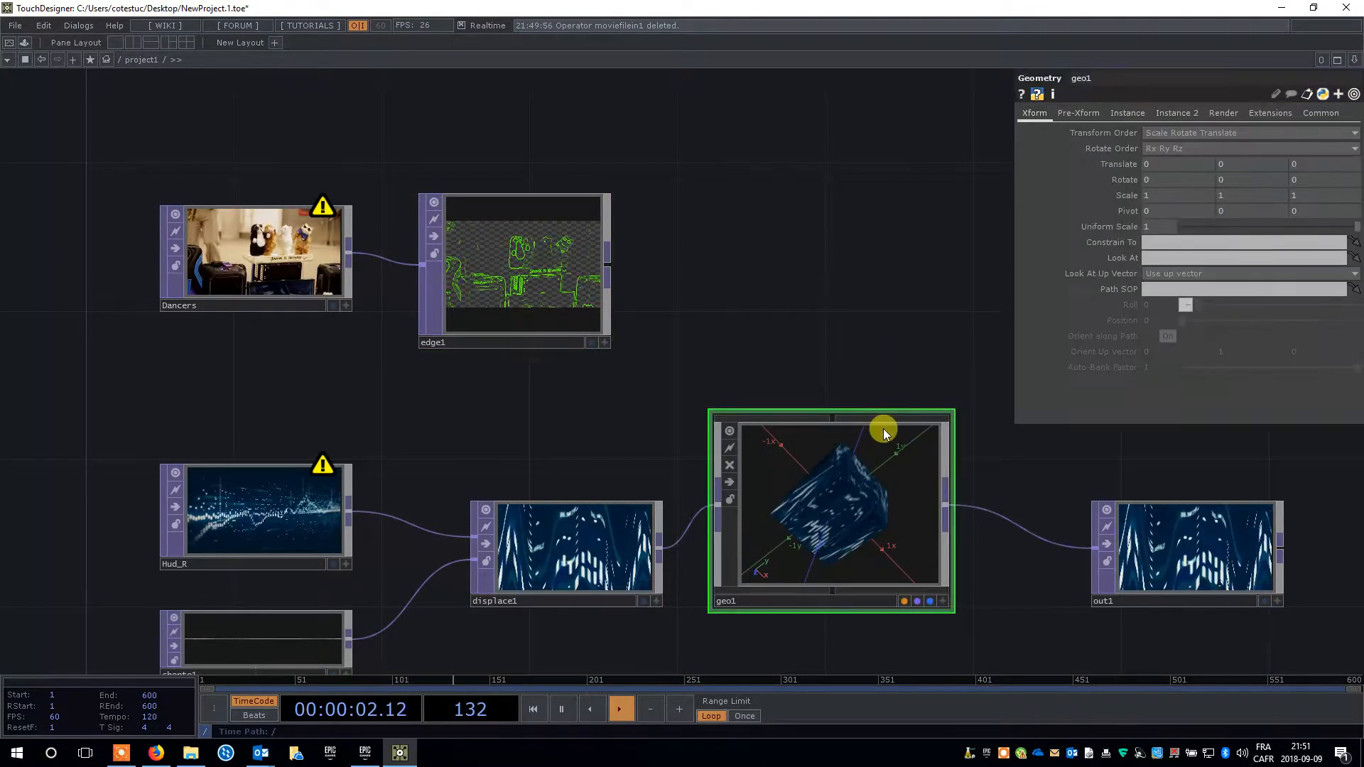
key("Delete")
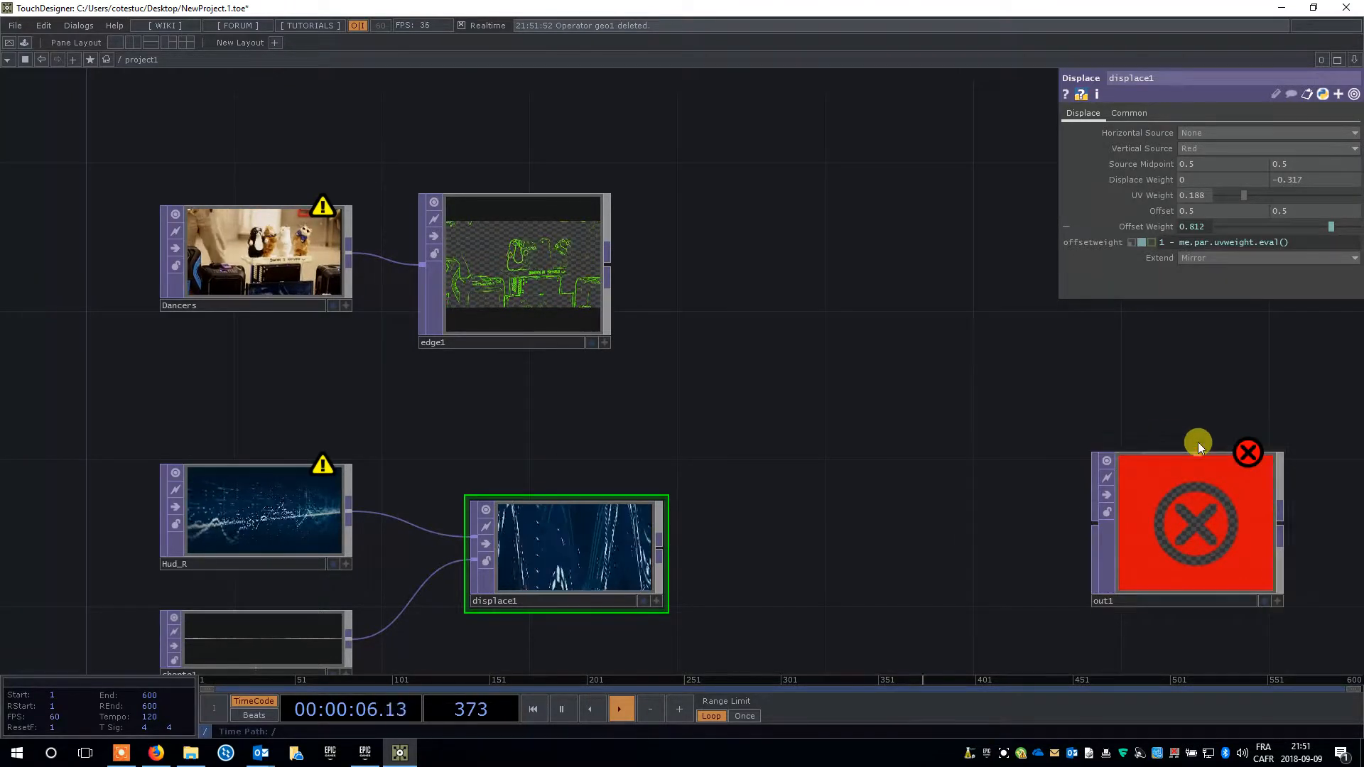
left_click(1241, 601)
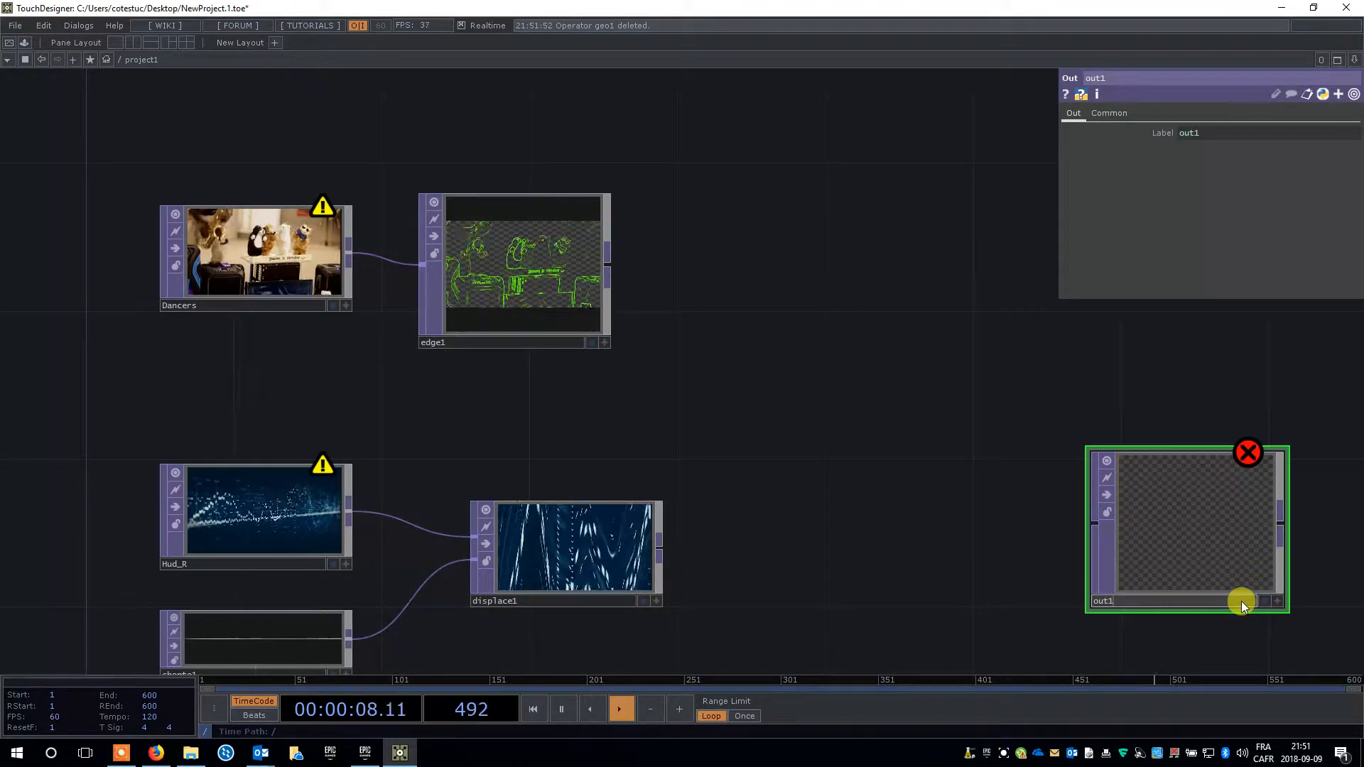
scroll(1241, 601, "up", 4)
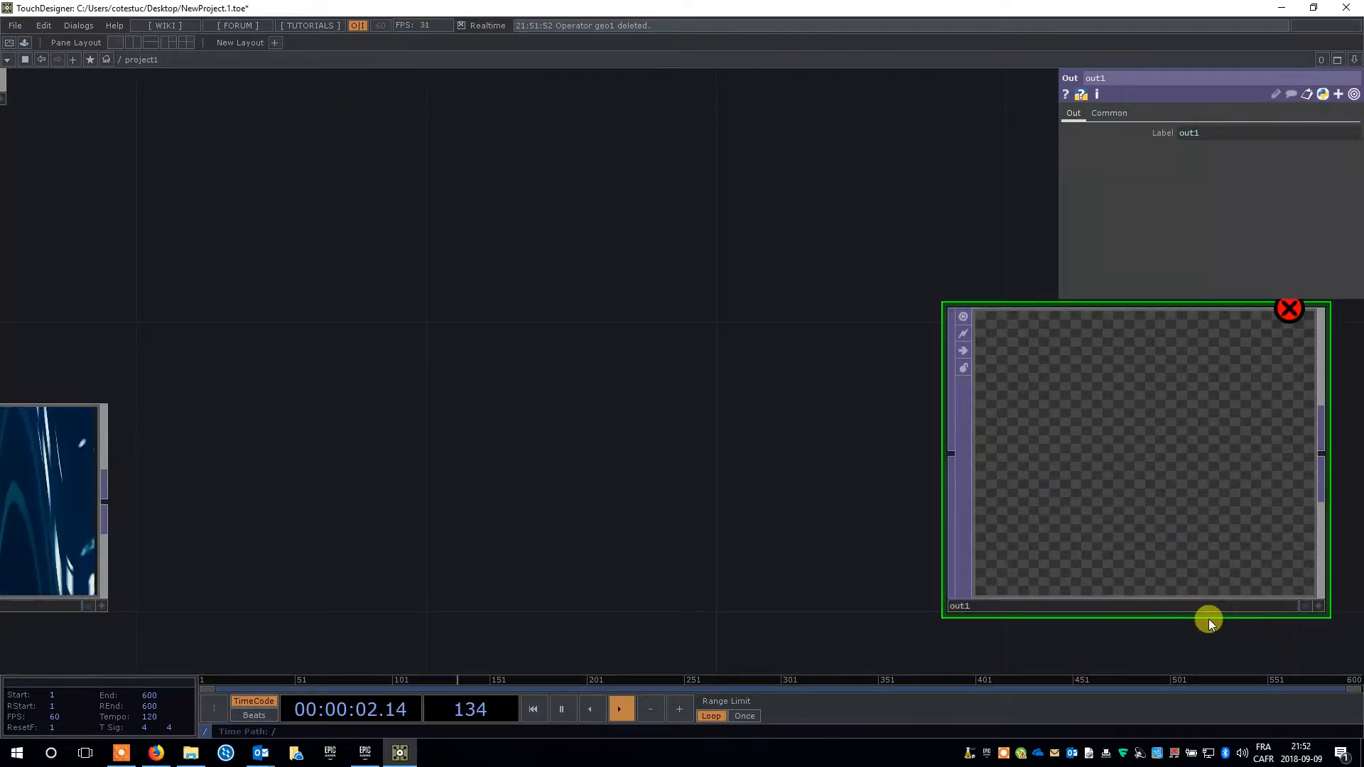
key("Delete")
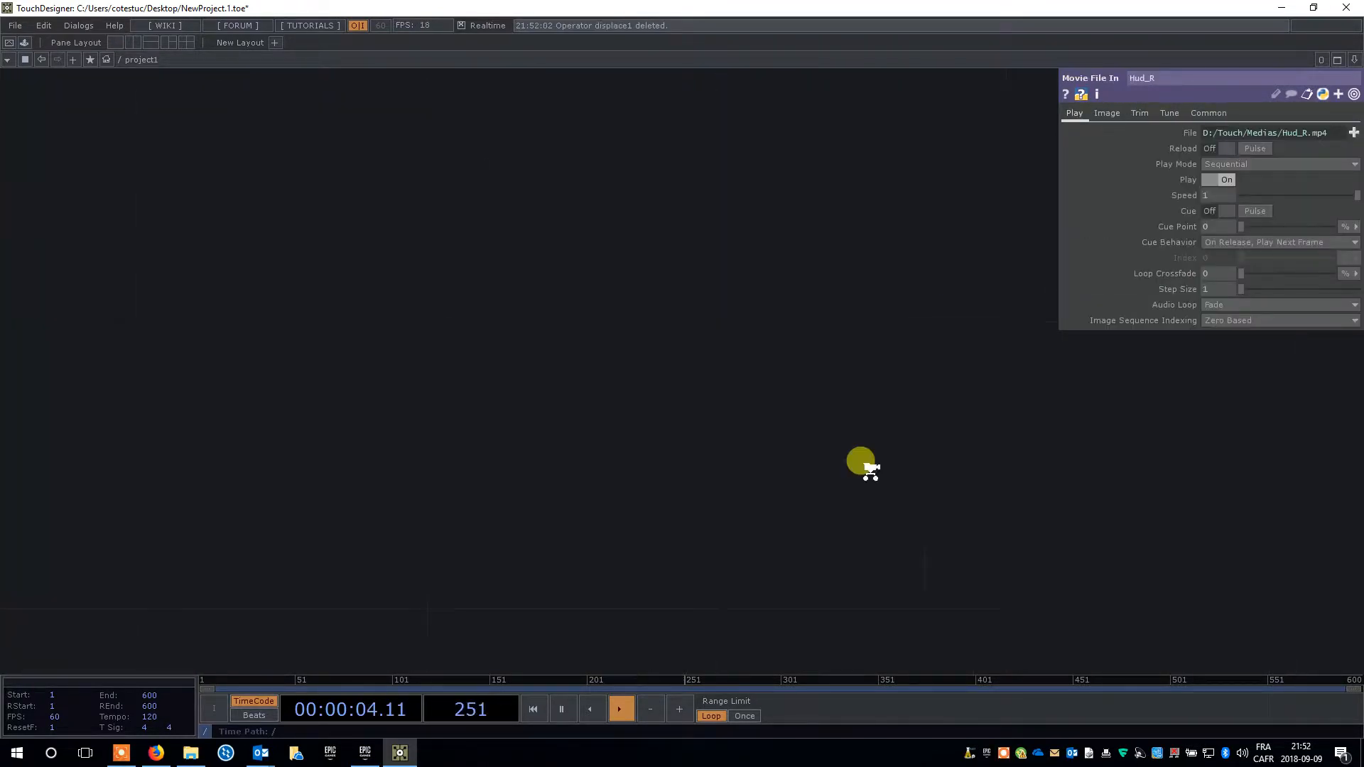
scroll(703, 466, "down", 4)
key("ctrl+z")
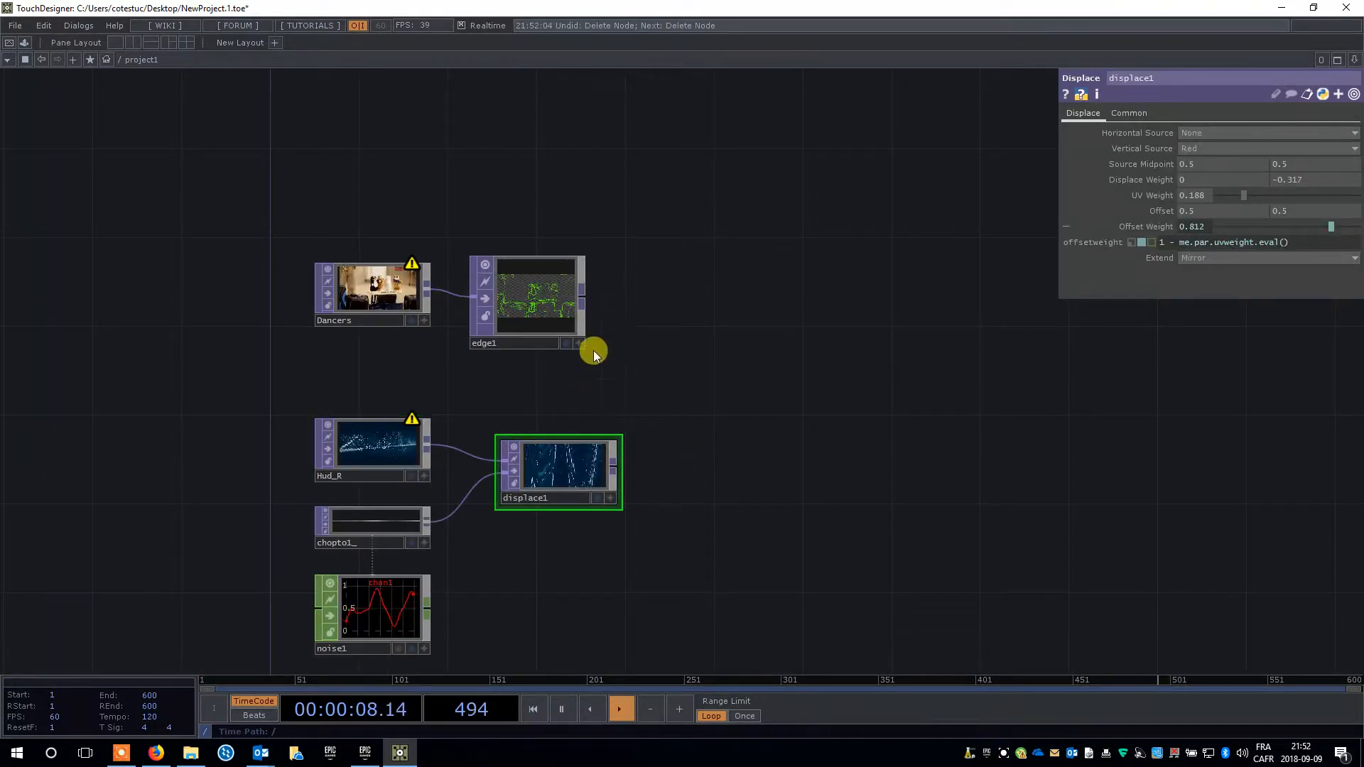
Add a Composite TOP in the empty space beyond edge1 and displace1, at a height between the two.
right_click(692, 306)
left_click(655, 315)
key("Tab")
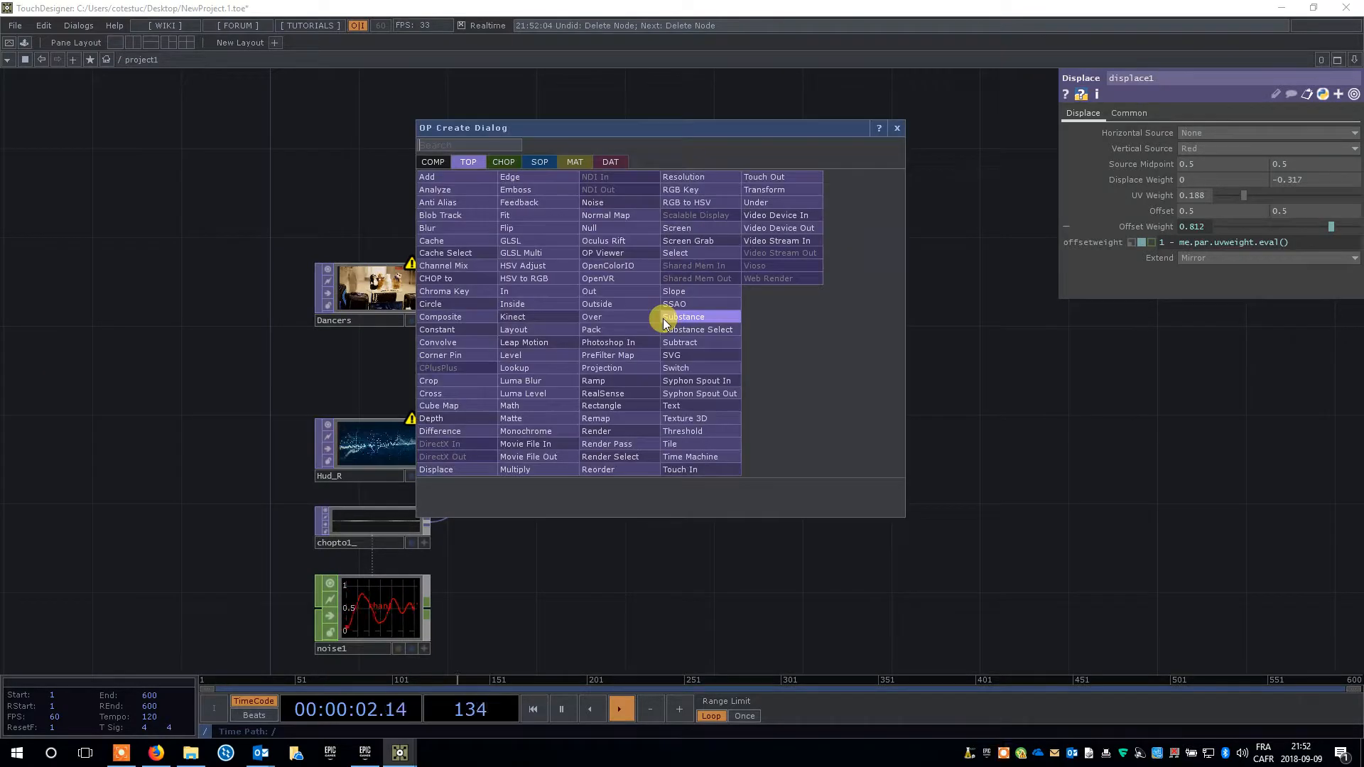
left_click_drag(540, 127, 839, 158)
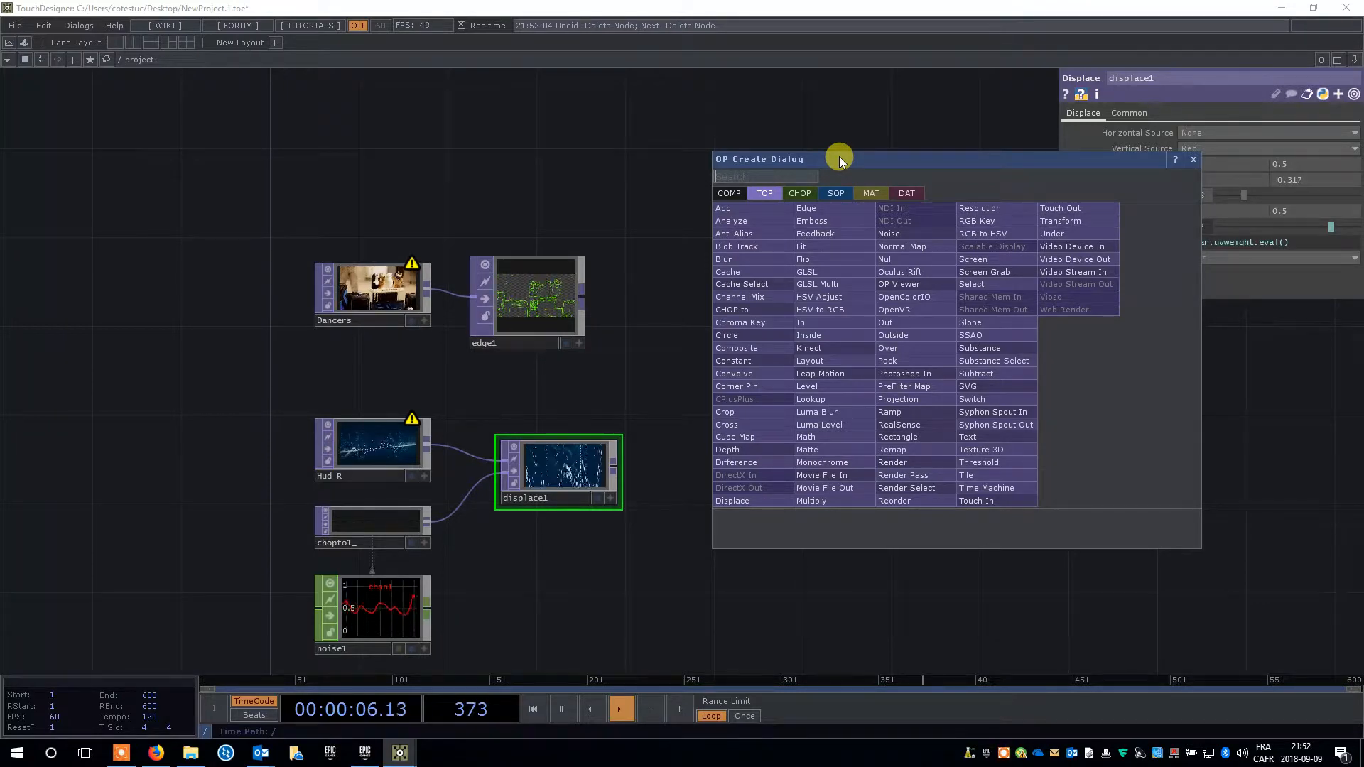
type("comp")
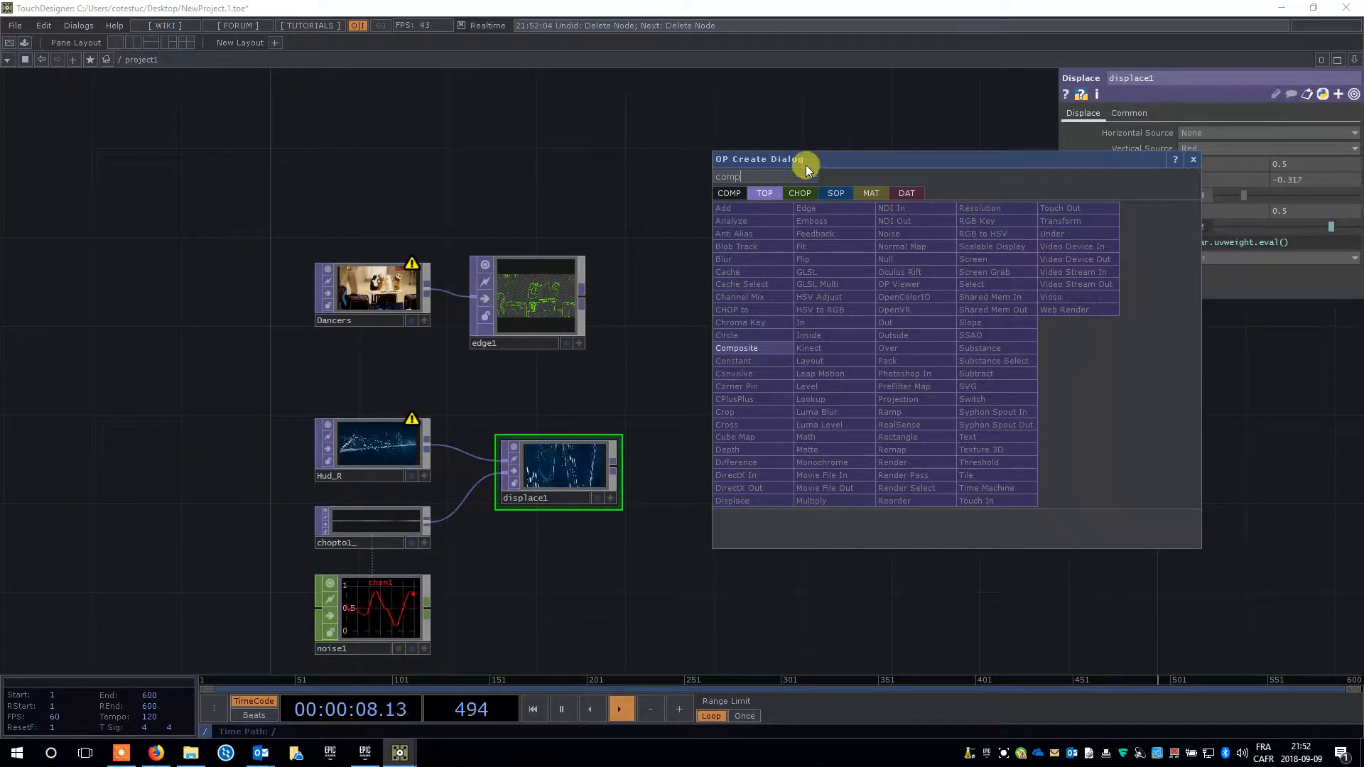
left_click(741, 353)
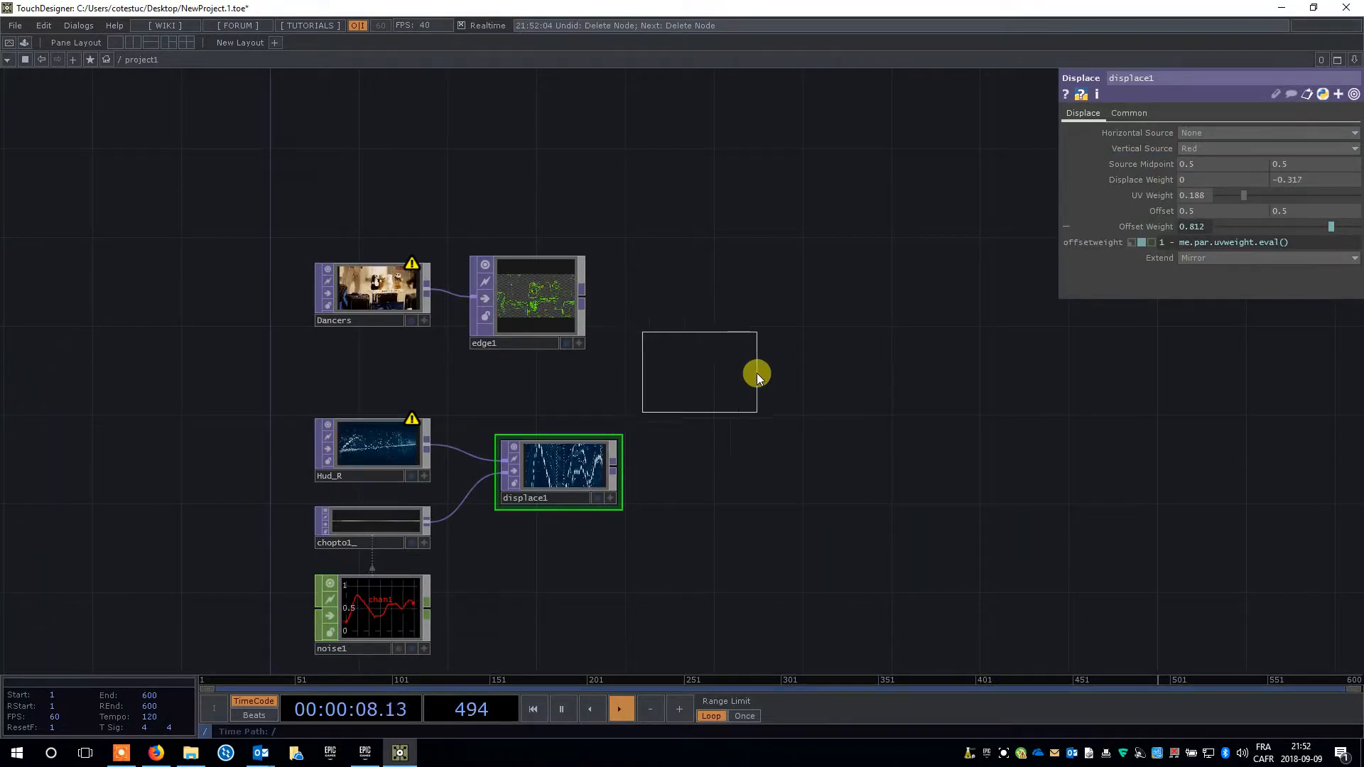
left_click(803, 368)
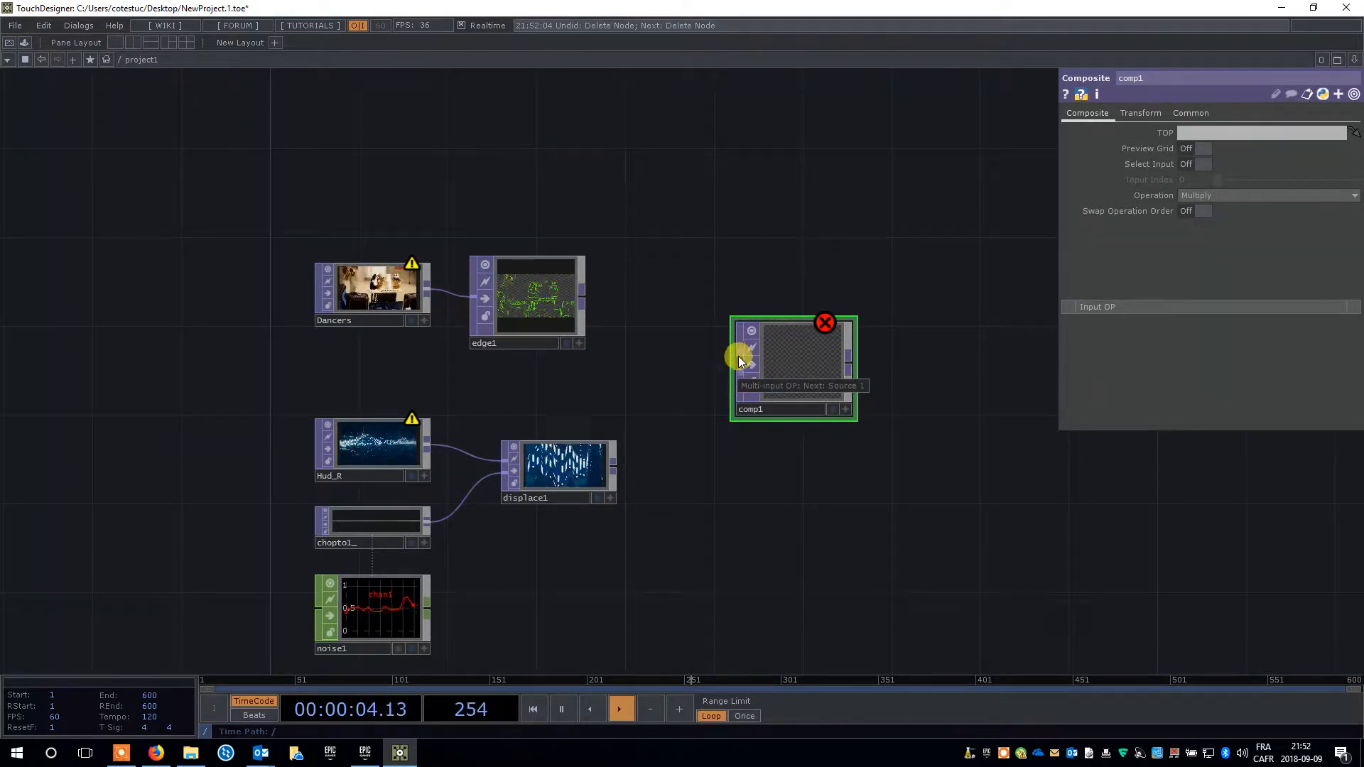
Connect edge1 as the first input and displace1 as the second input of comp1.
left_click(581, 297)
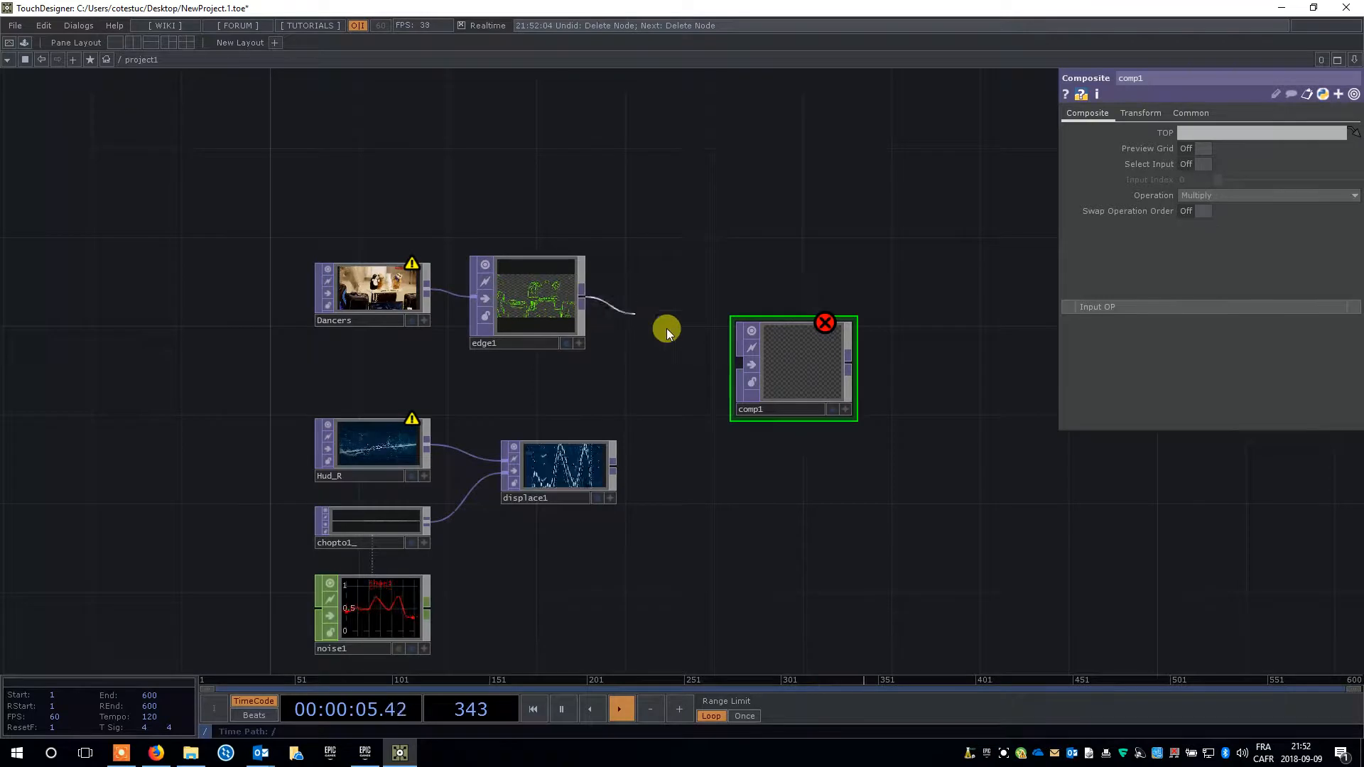
left_click(735, 360)
left_click(615, 462)
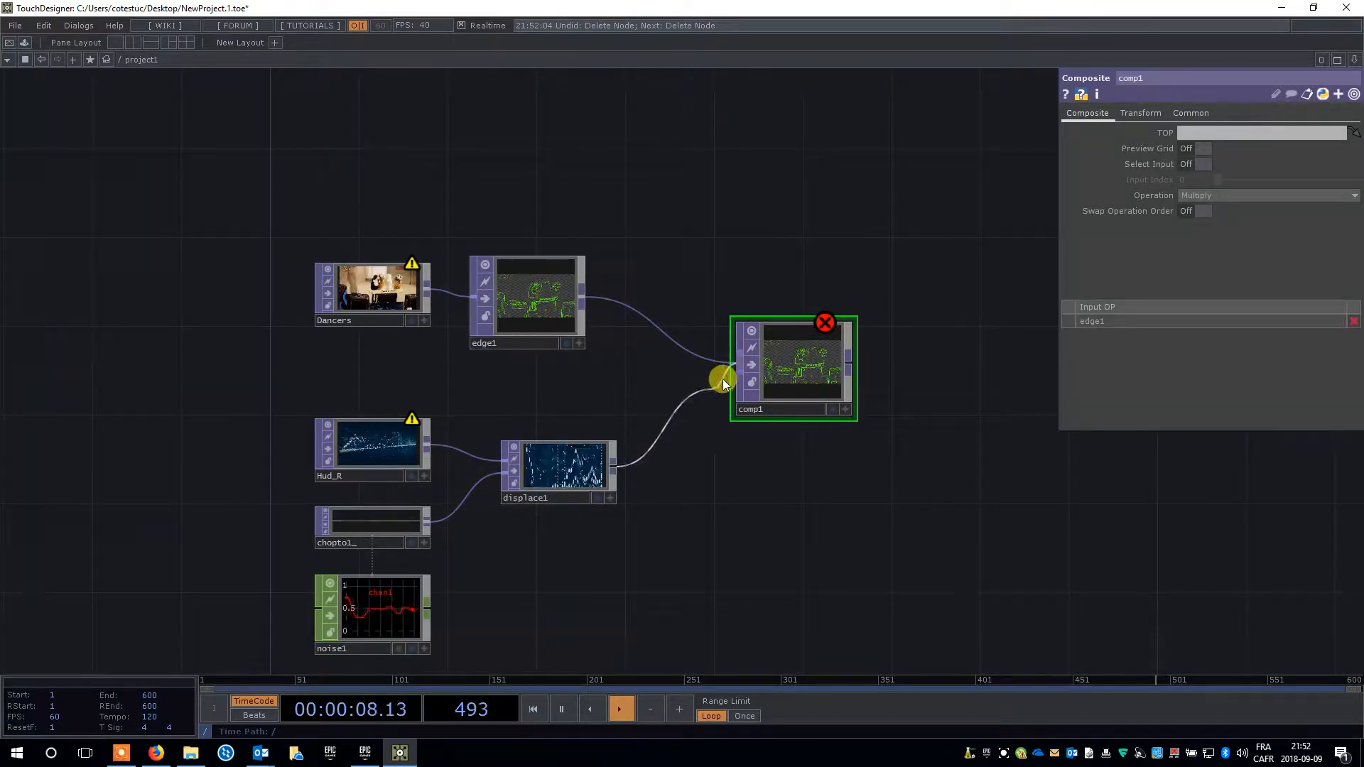
left_click(726, 373)
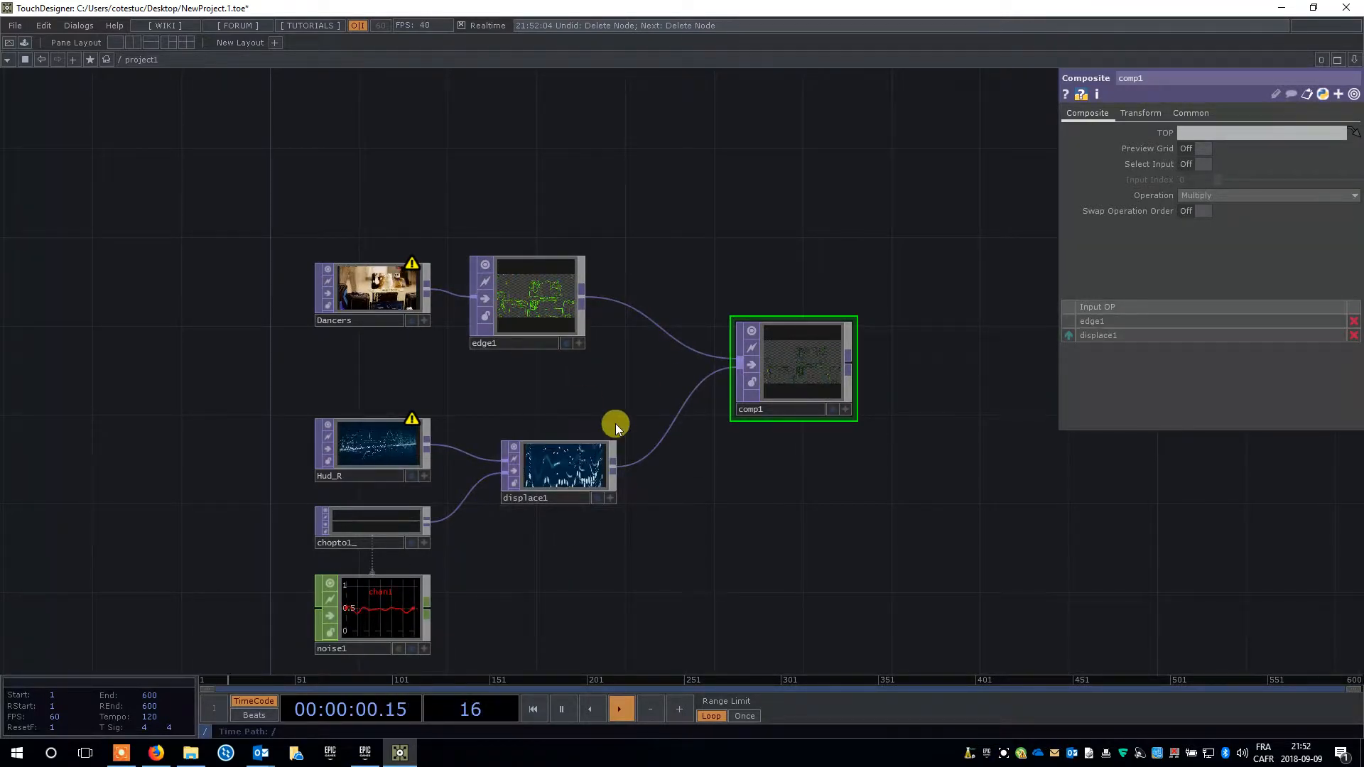
Set comp1's operation to Darker Color and inspect the blended image up close.
left_click_drag(801, 361, 633, 405)
scroll(787, 326, "up", 5)
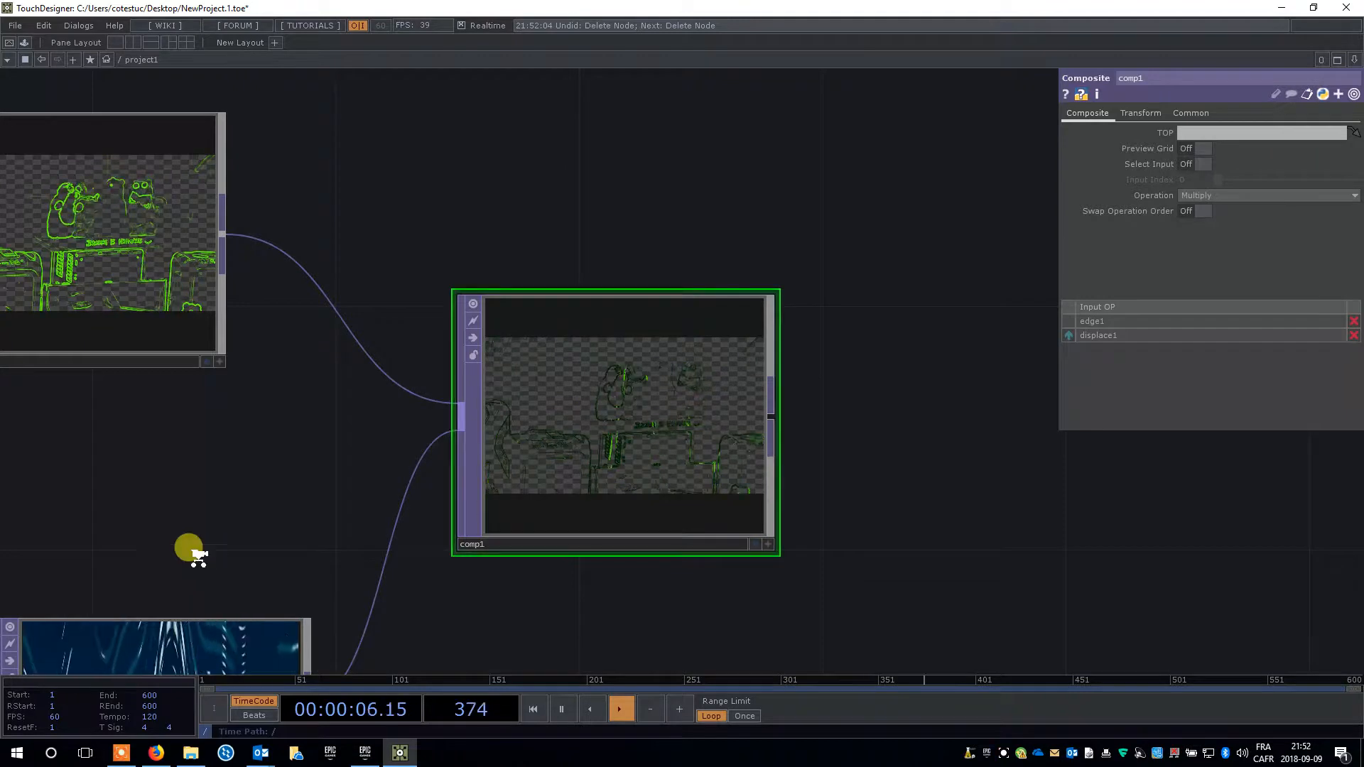
scroll(188, 554, "down", 2)
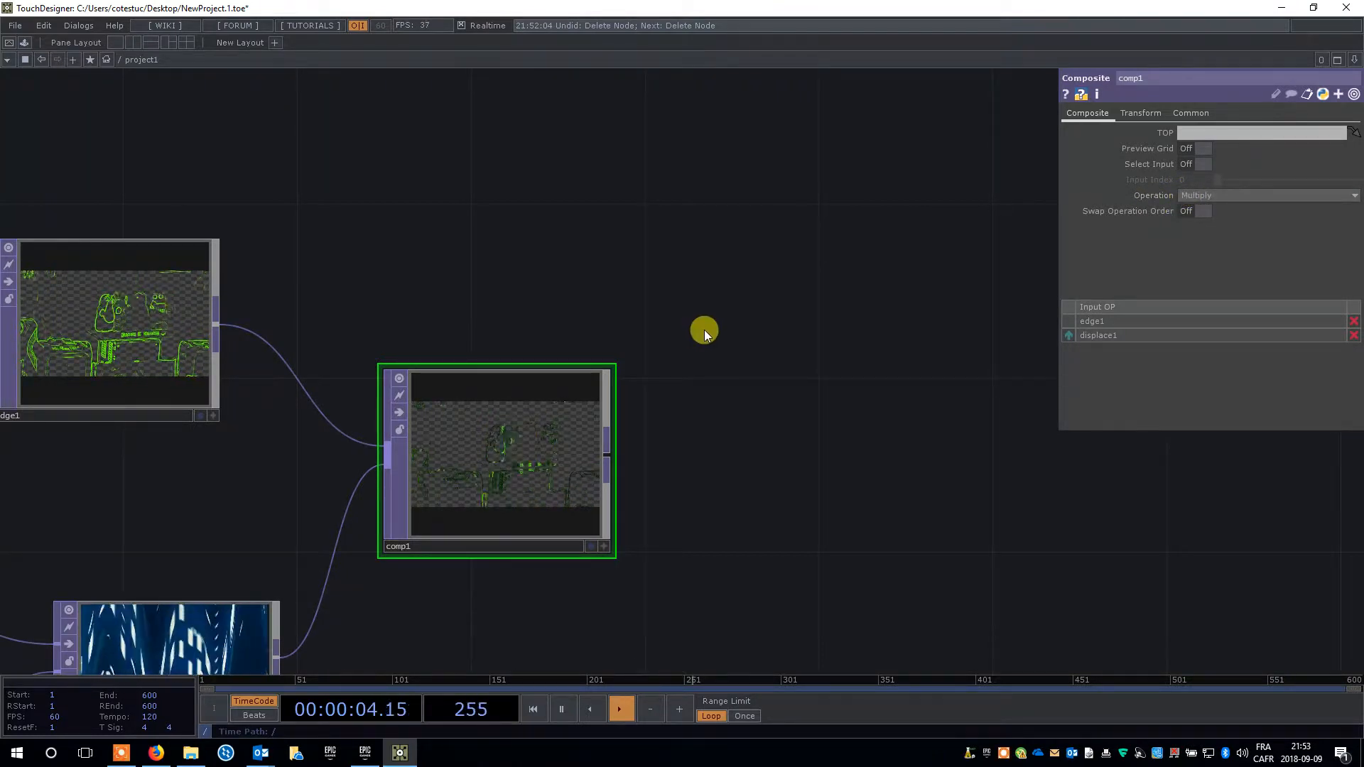
left_click(1204, 196)
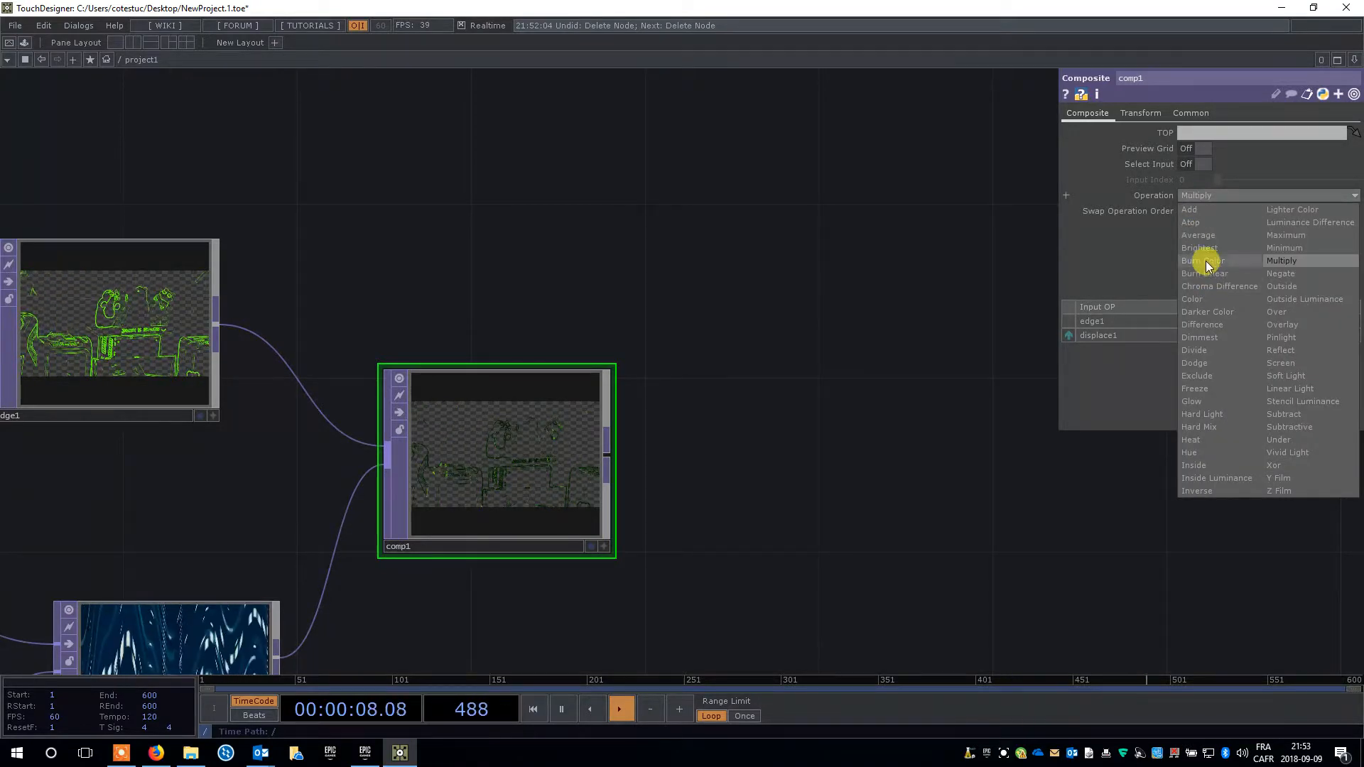
left_click(1207, 312)
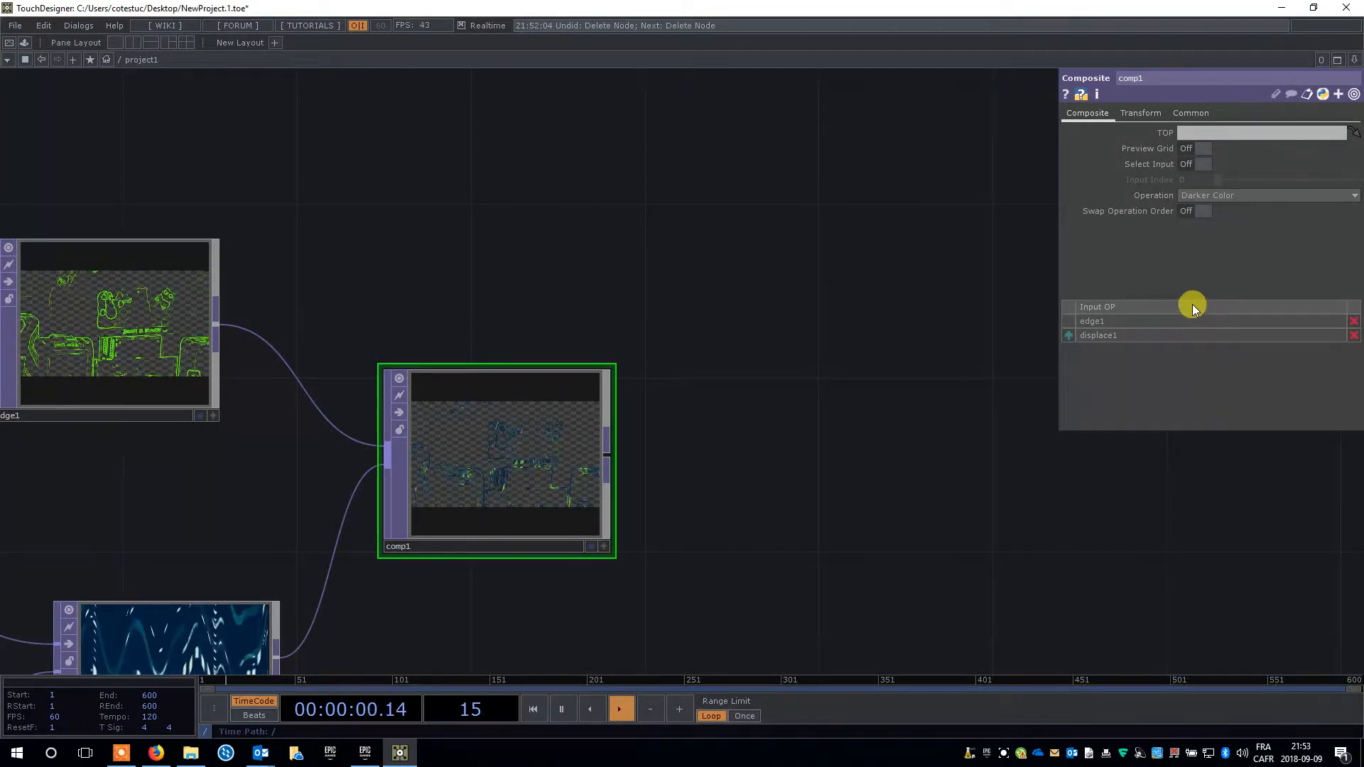
scroll(454, 469, "up", 5)
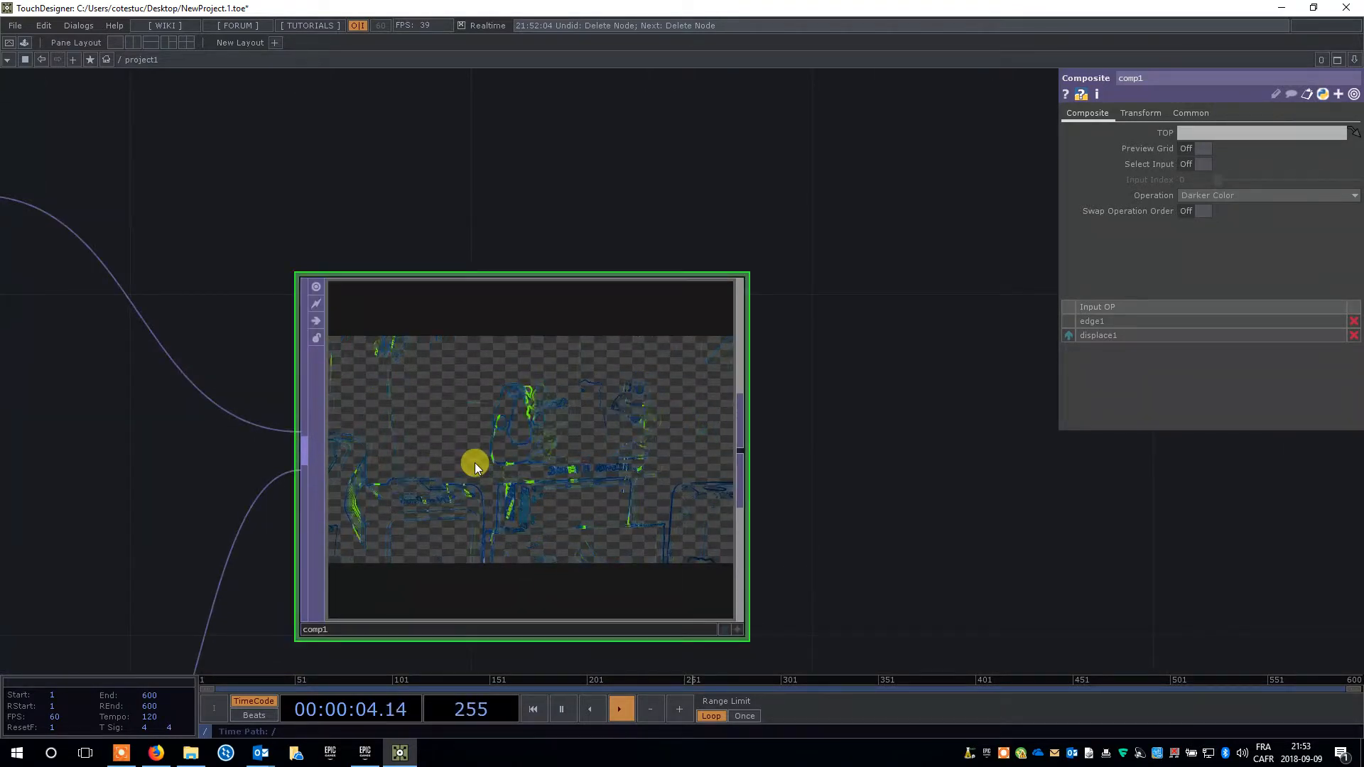
scroll(475, 463, "down", 5)
left_click_drag(517, 569, 649, 456)
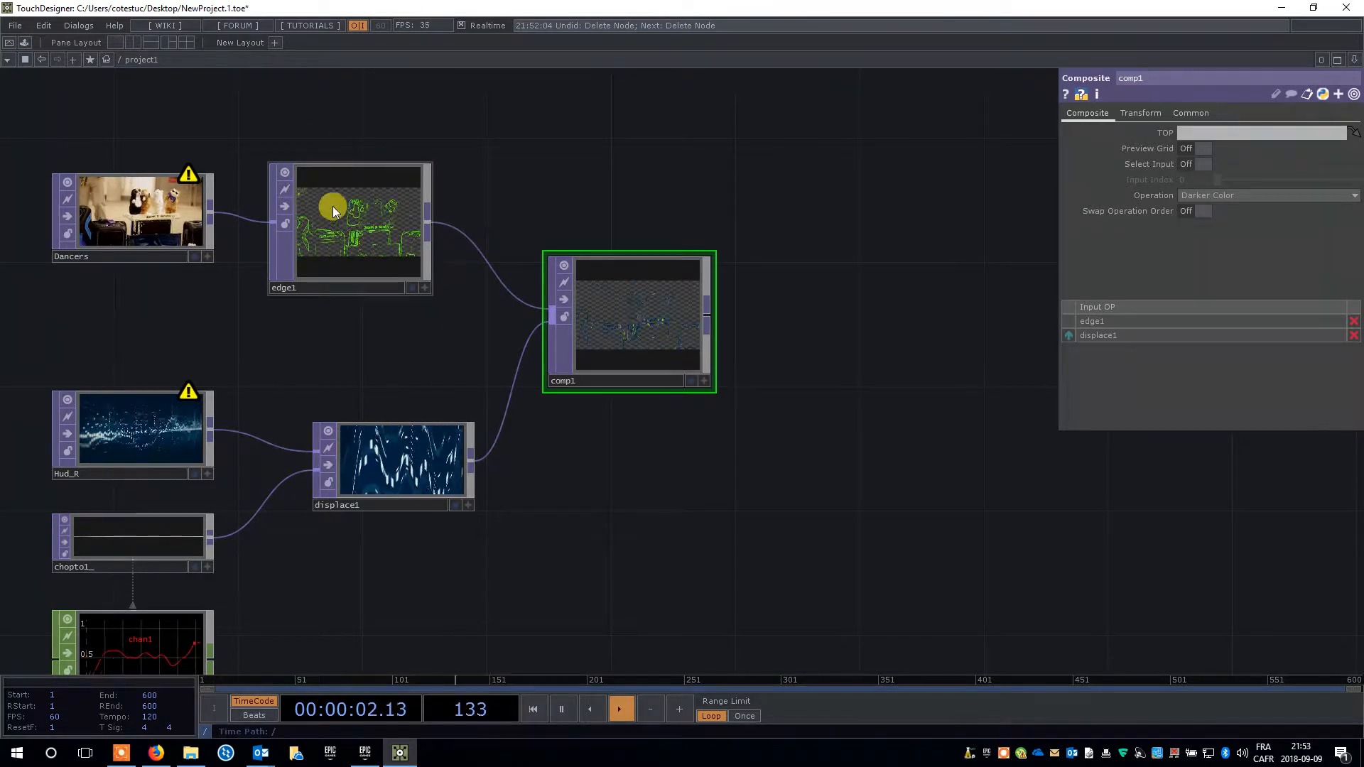
left_click(369, 206)
left_click(619, 322)
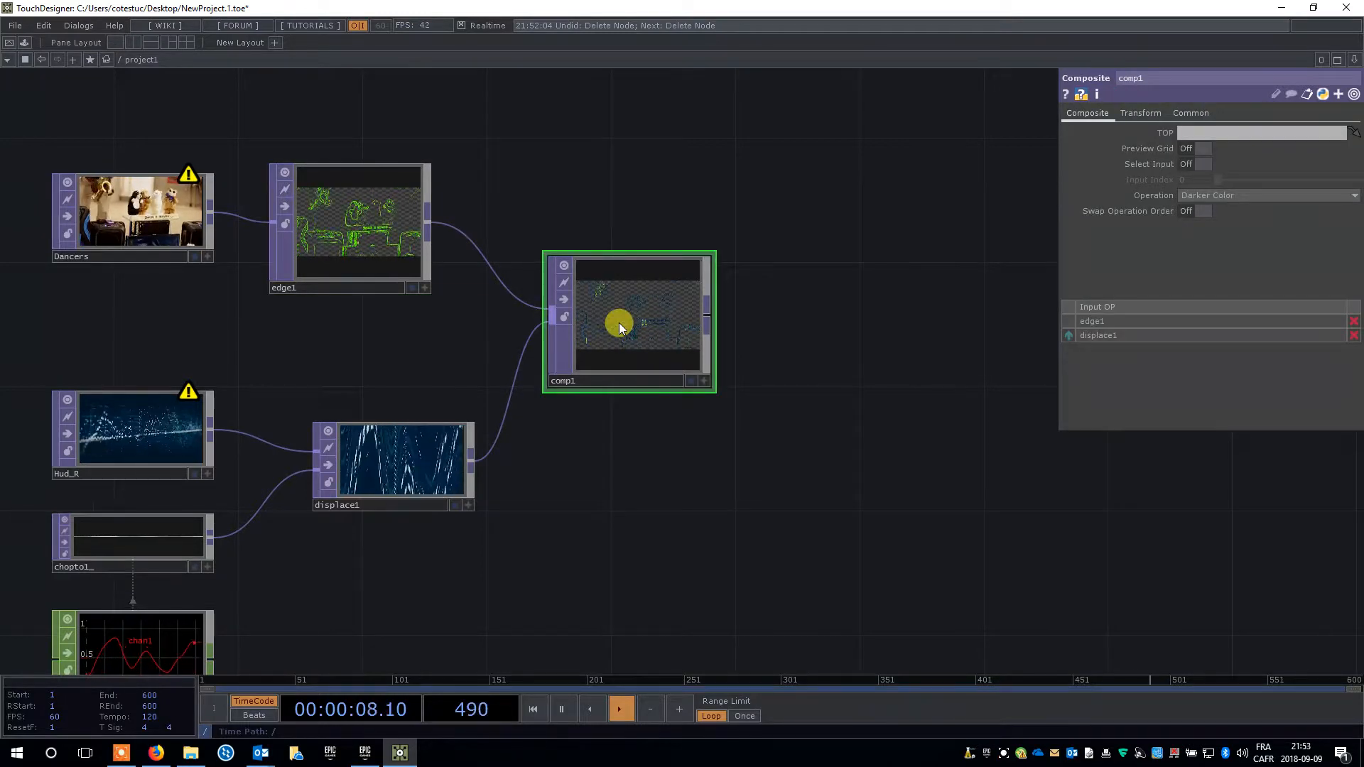
right_click(854, 313)
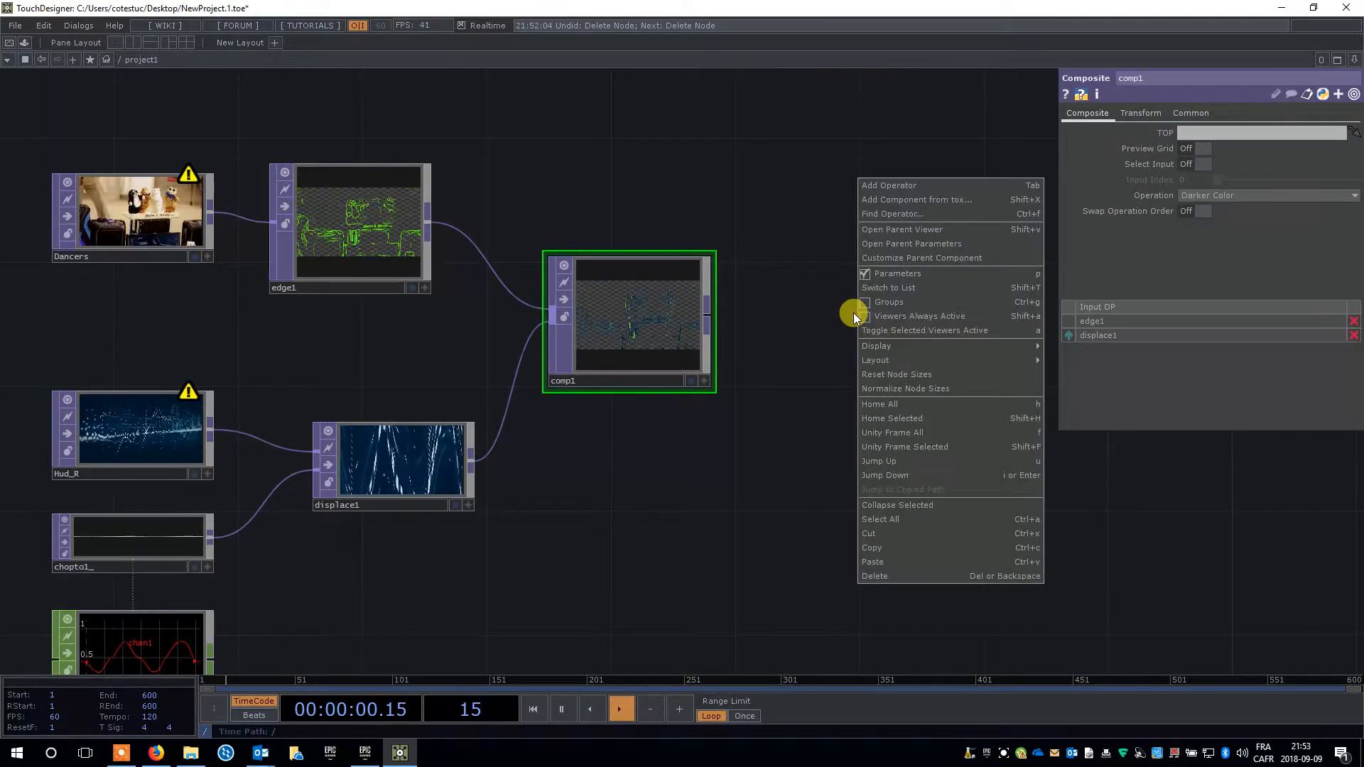
left_click(793, 320)
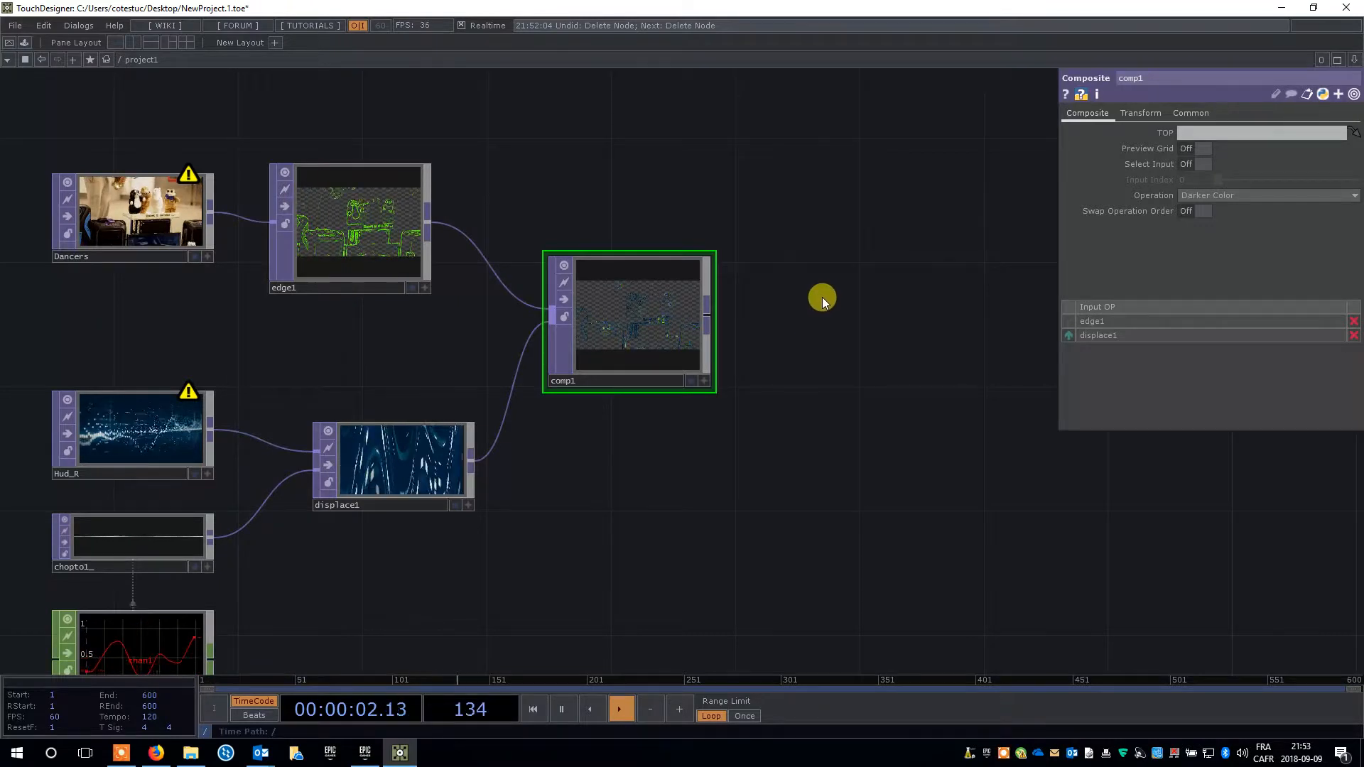
key("Tab")
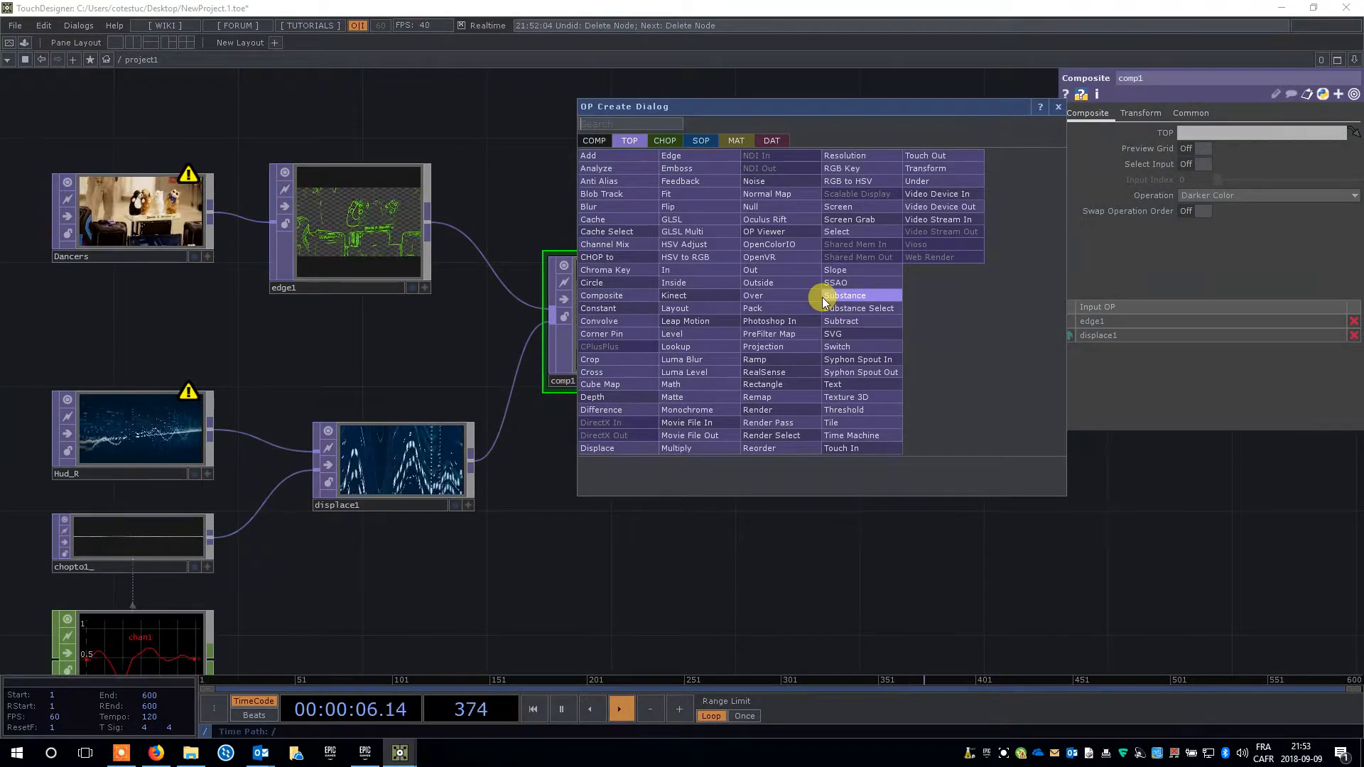
type("nois")
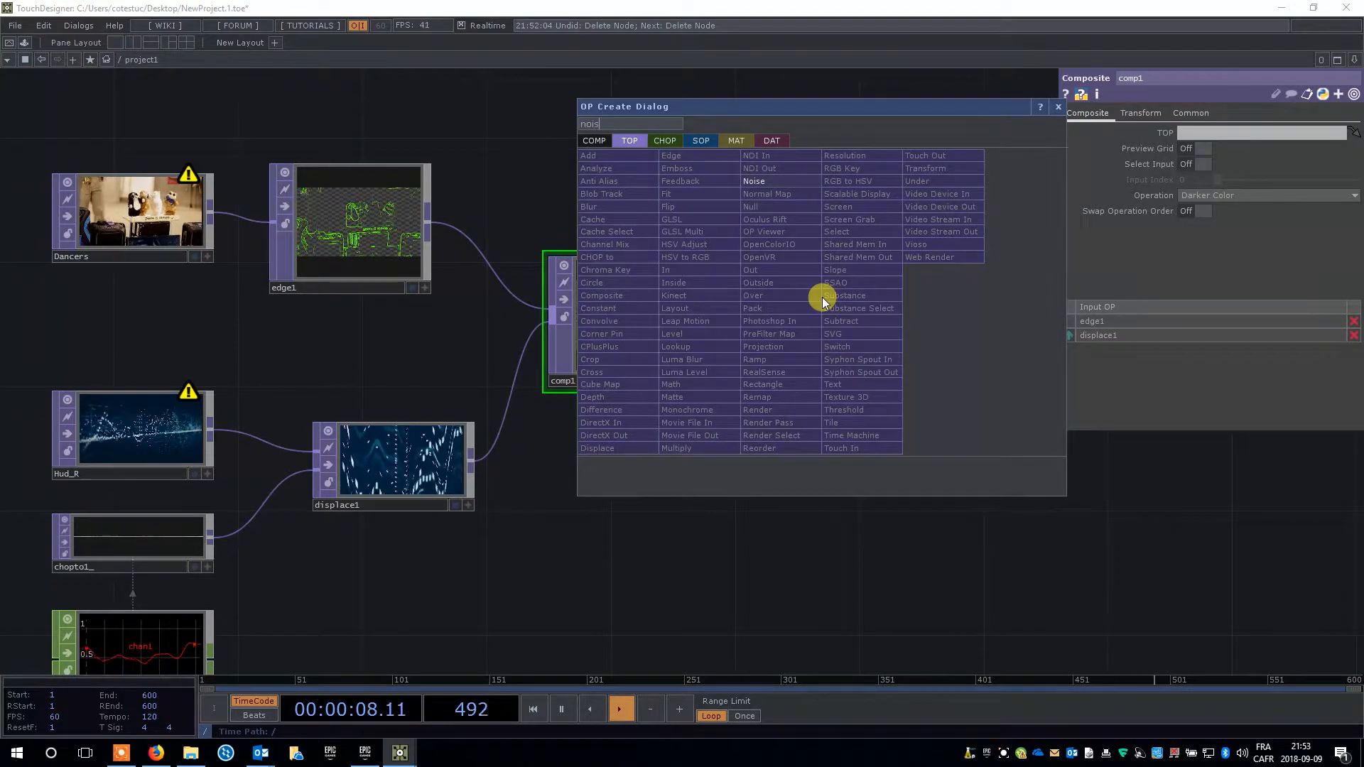
type("e")
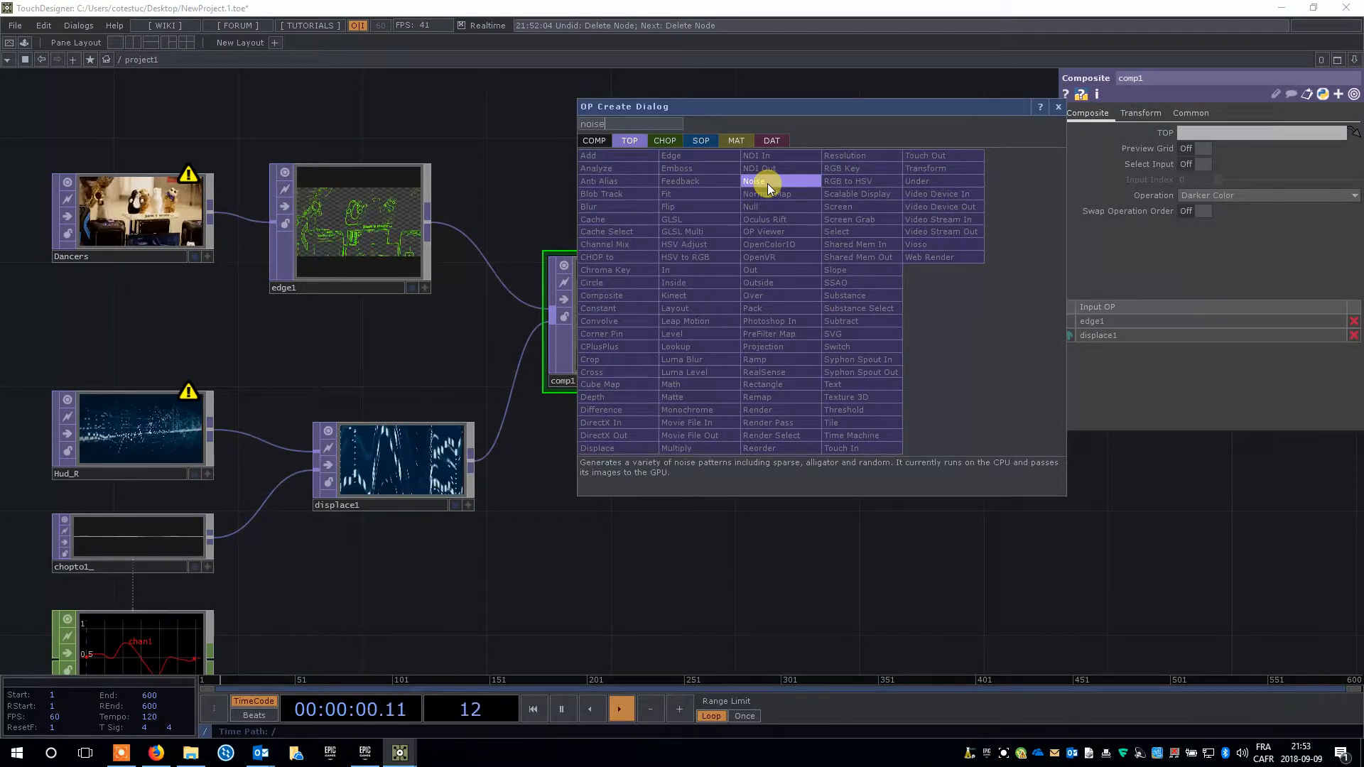
key("BackSpace")
key("BackSpace")
key("BackSpace")
key("BackSpace")
key("BackSpace")
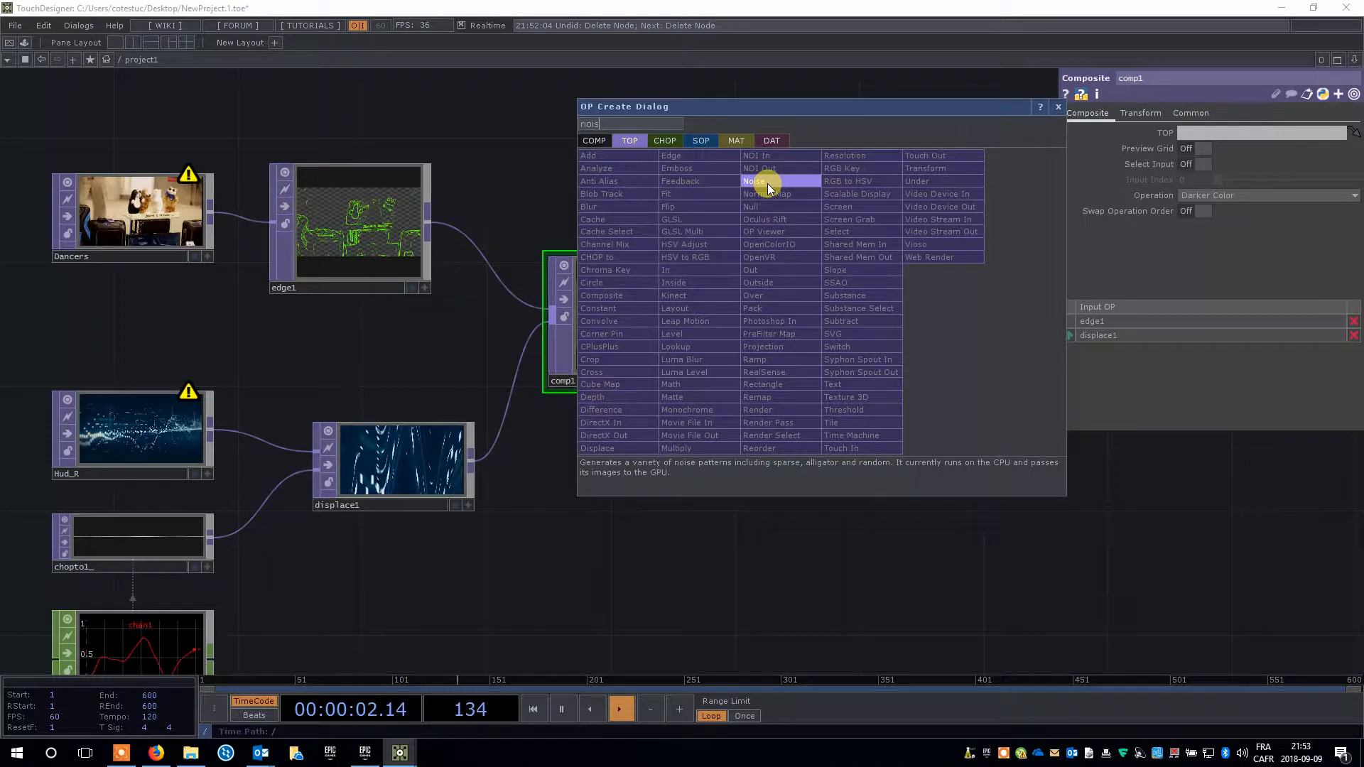
Add a Feedback TOP and place it in the empty space beyond comp1, slightly lower than comp1.
type("feed")
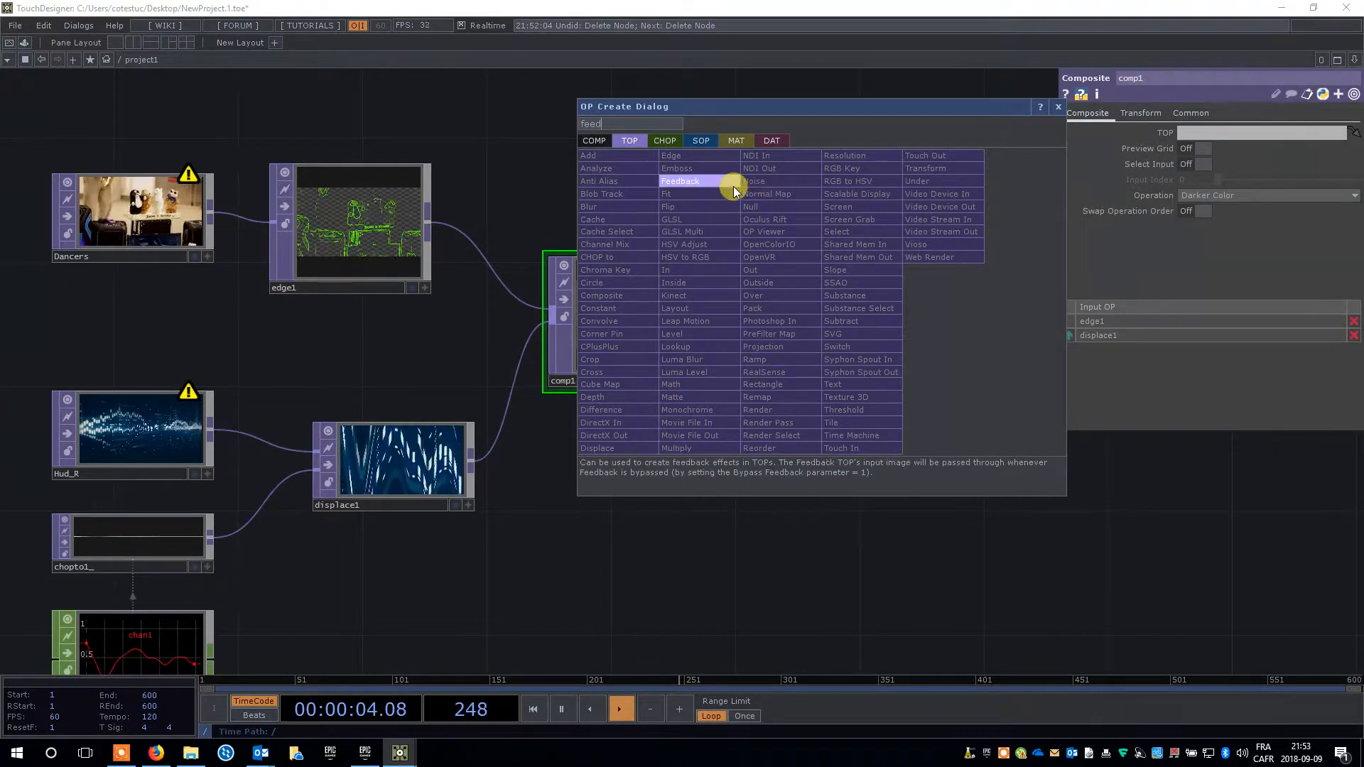
left_click(733, 186)
left_click(915, 335)
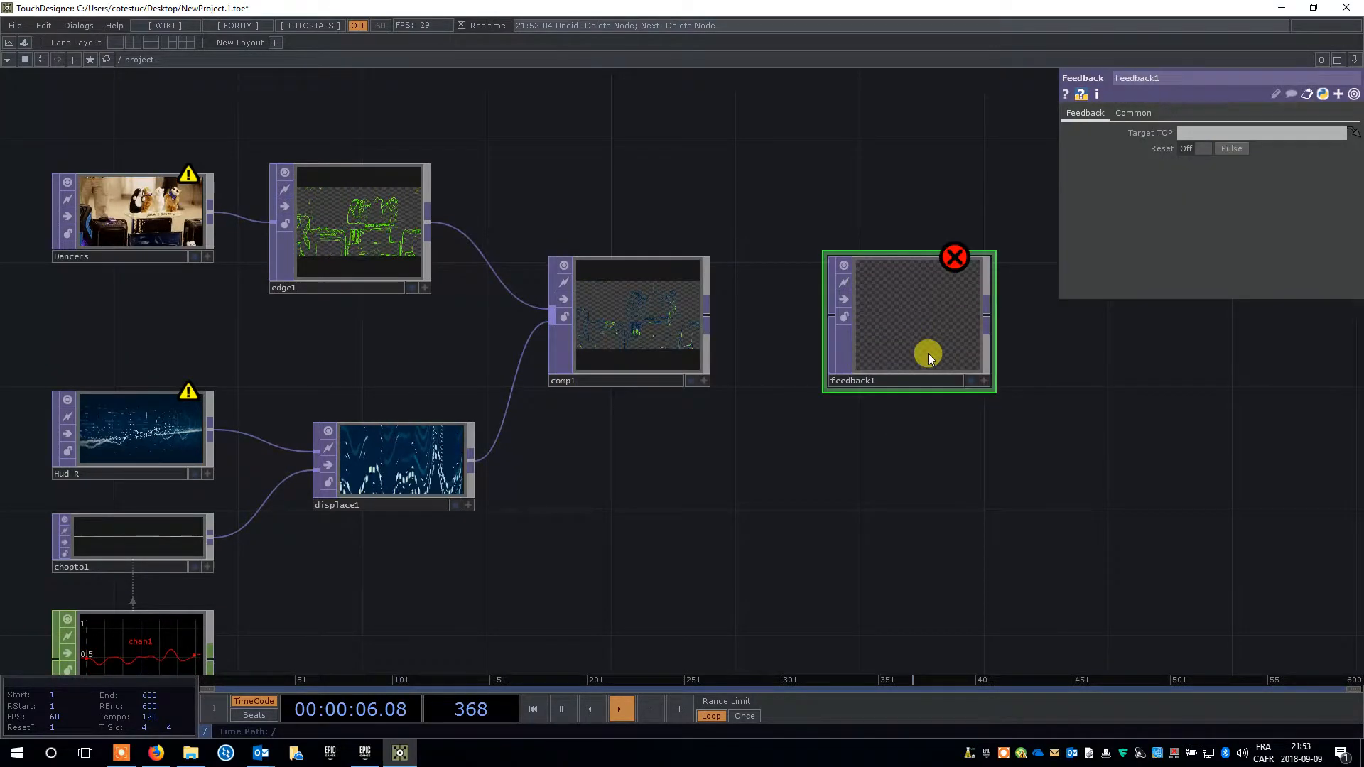
left_click_drag(909, 335, 935, 402)
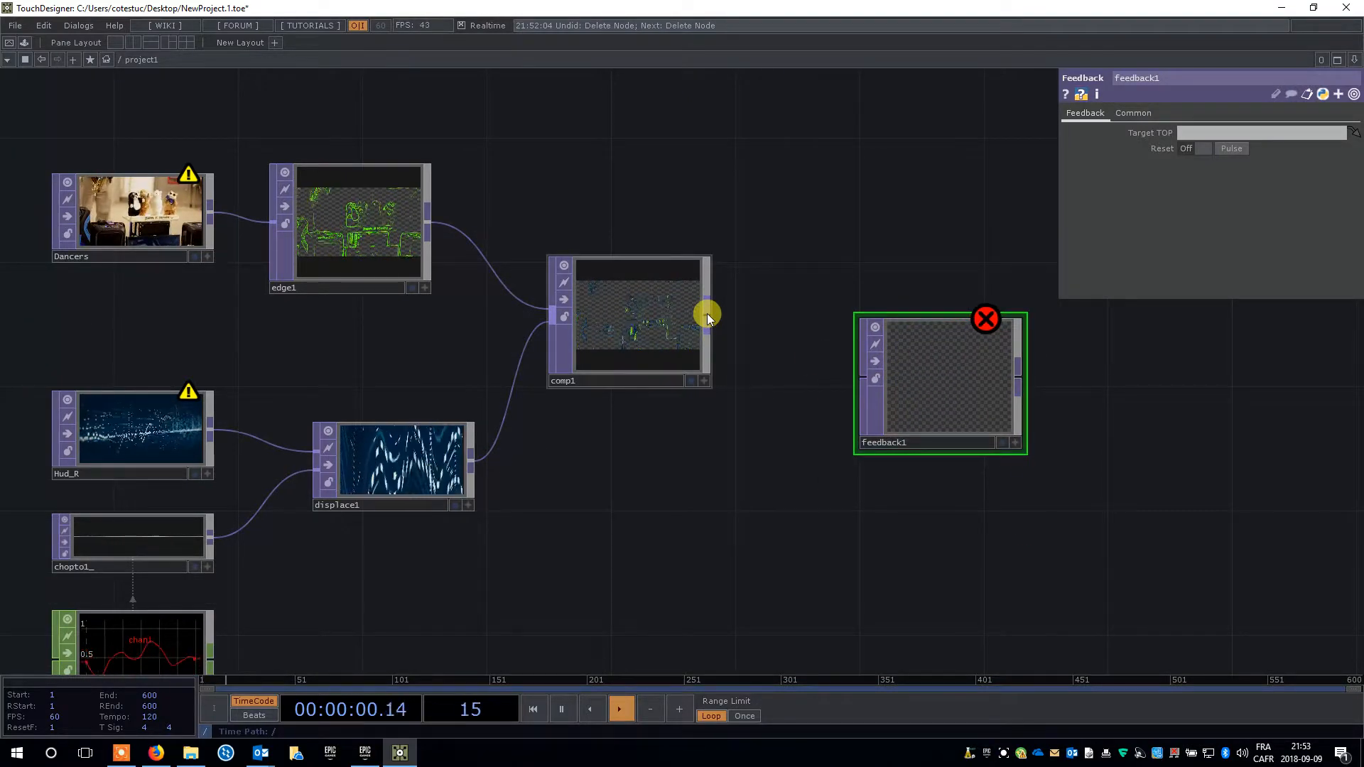
left_click_drag(923, 399, 776, 470)
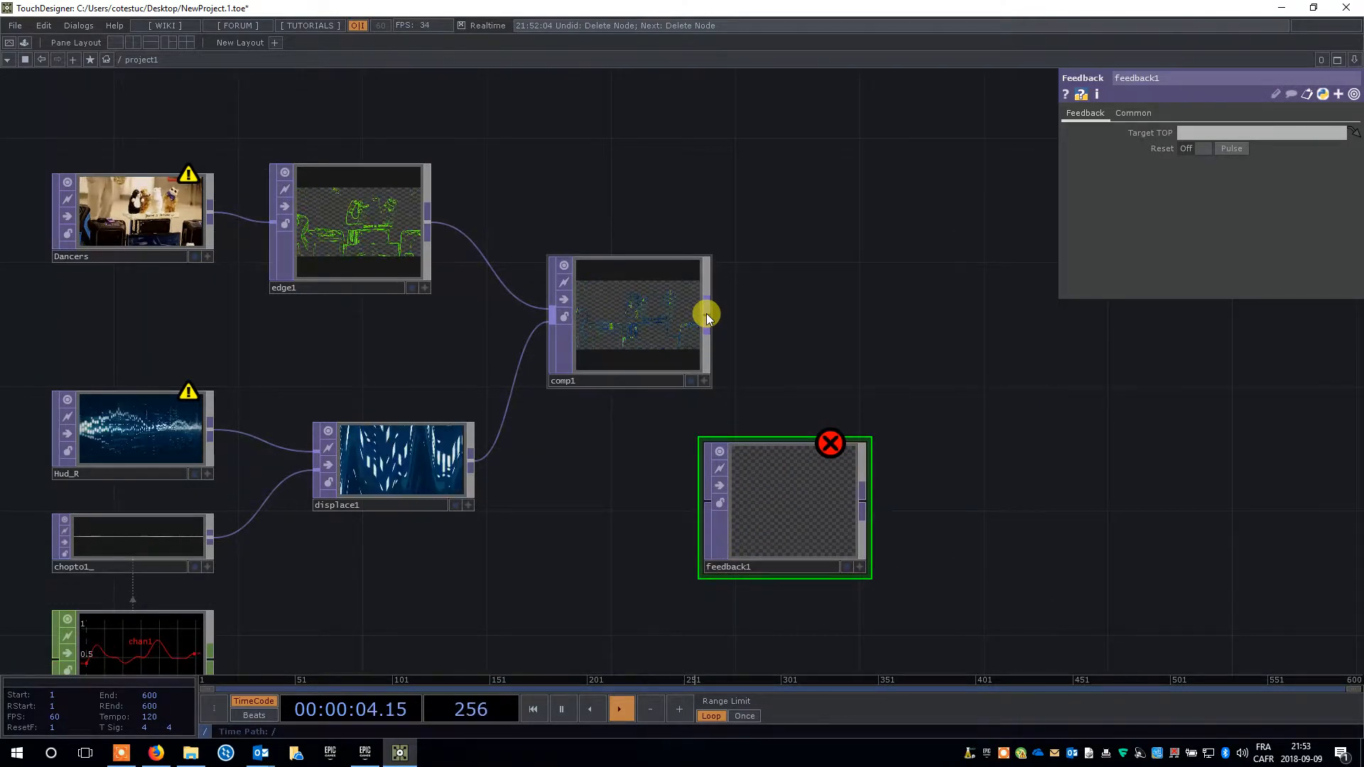
left_click_drag(759, 515, 840, 480)
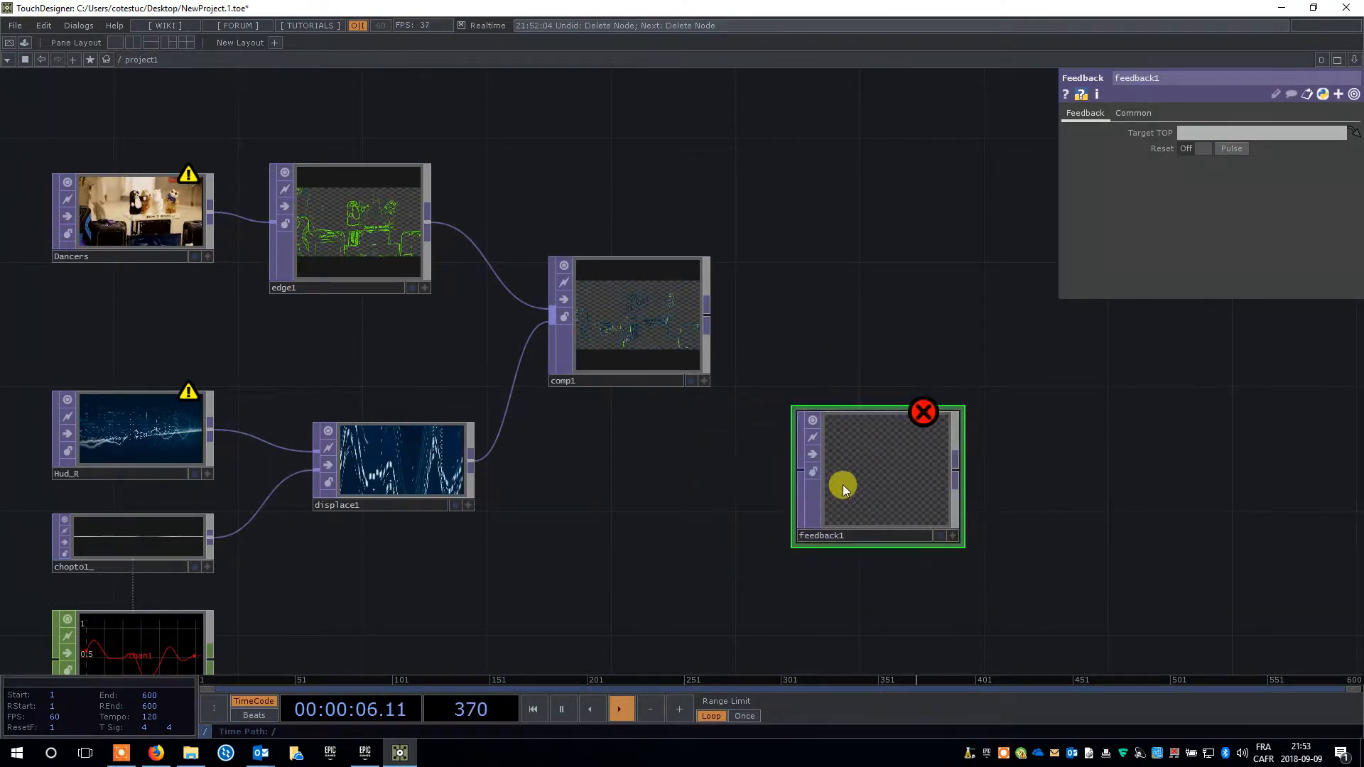
Add an Over TOP in the empty space above feedback1.
key("Tab")
type("ov")
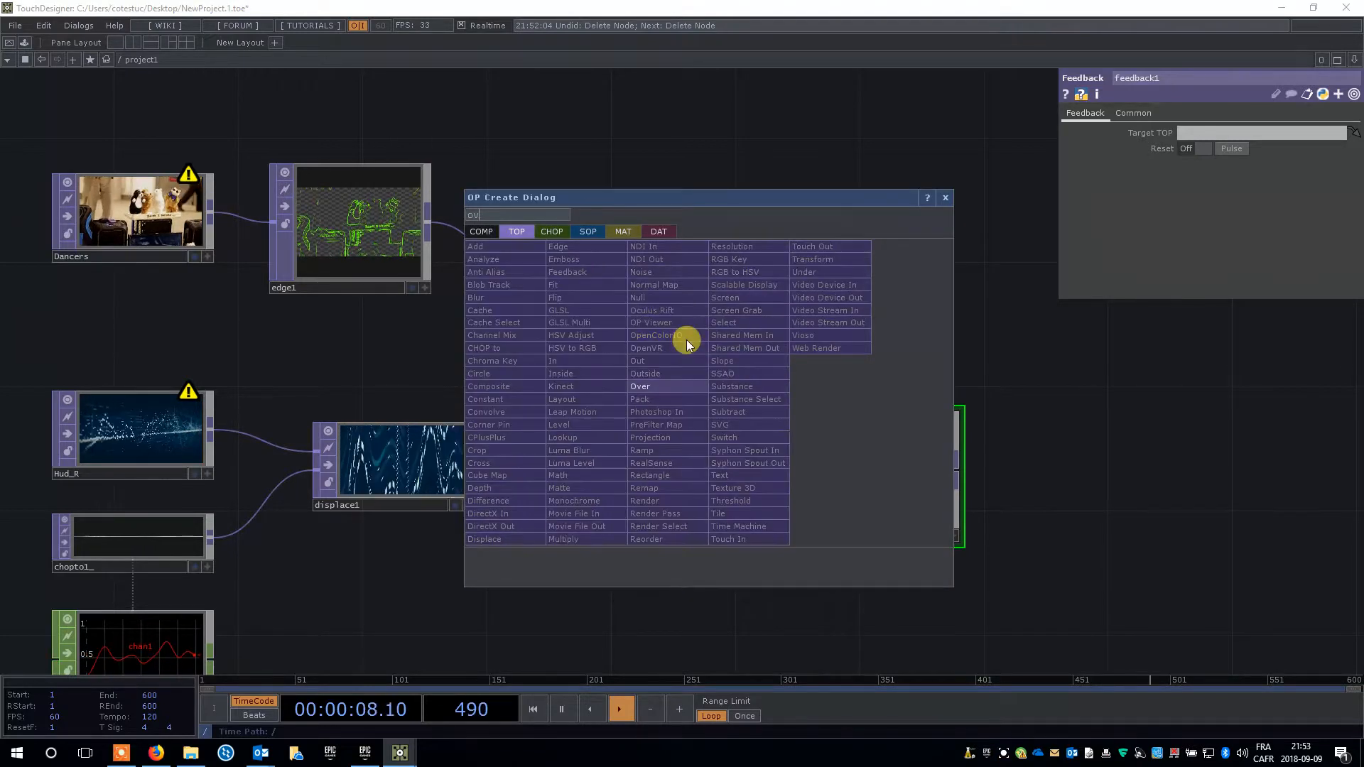
left_click(663, 384)
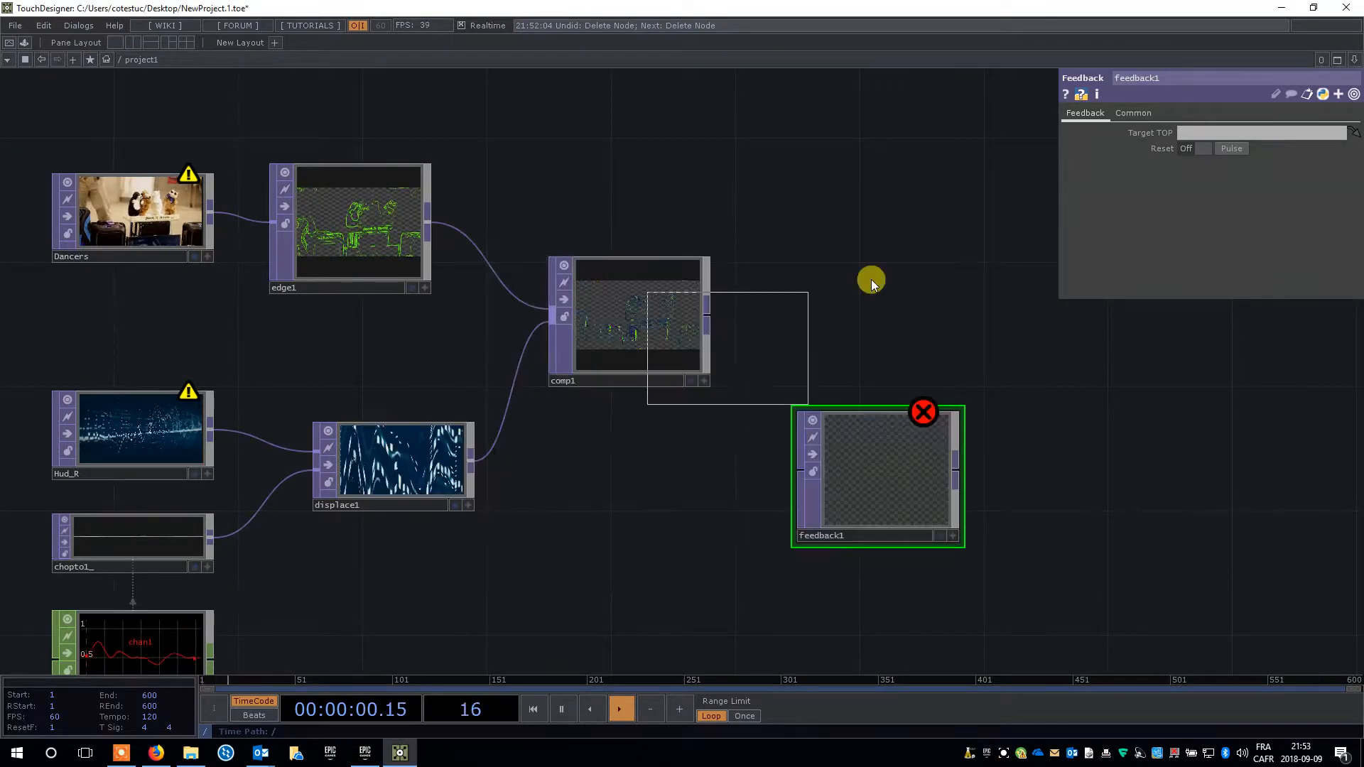
left_click(945, 272)
left_click(847, 432)
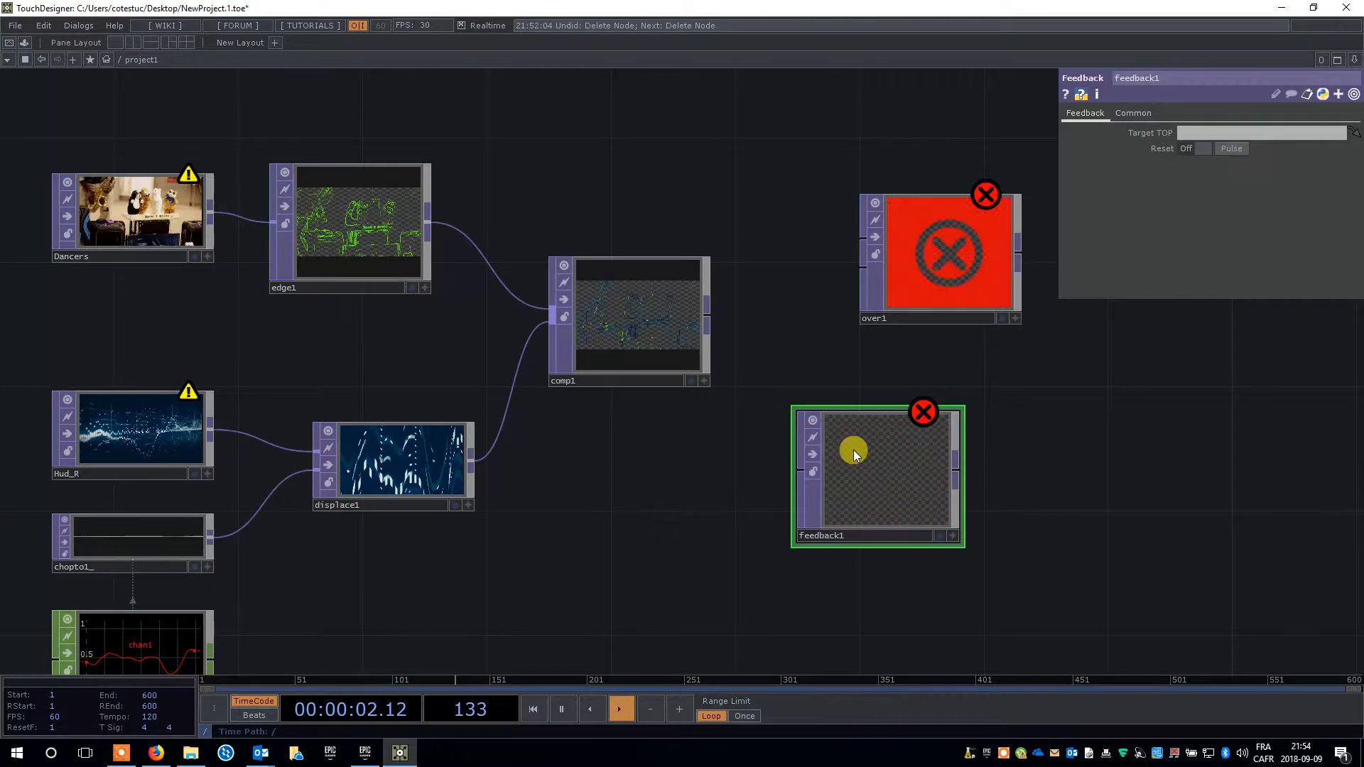
Connect comp1 to over1's first input and to feedback1, and feedback1 to over1's second input.
left_click(917, 261)
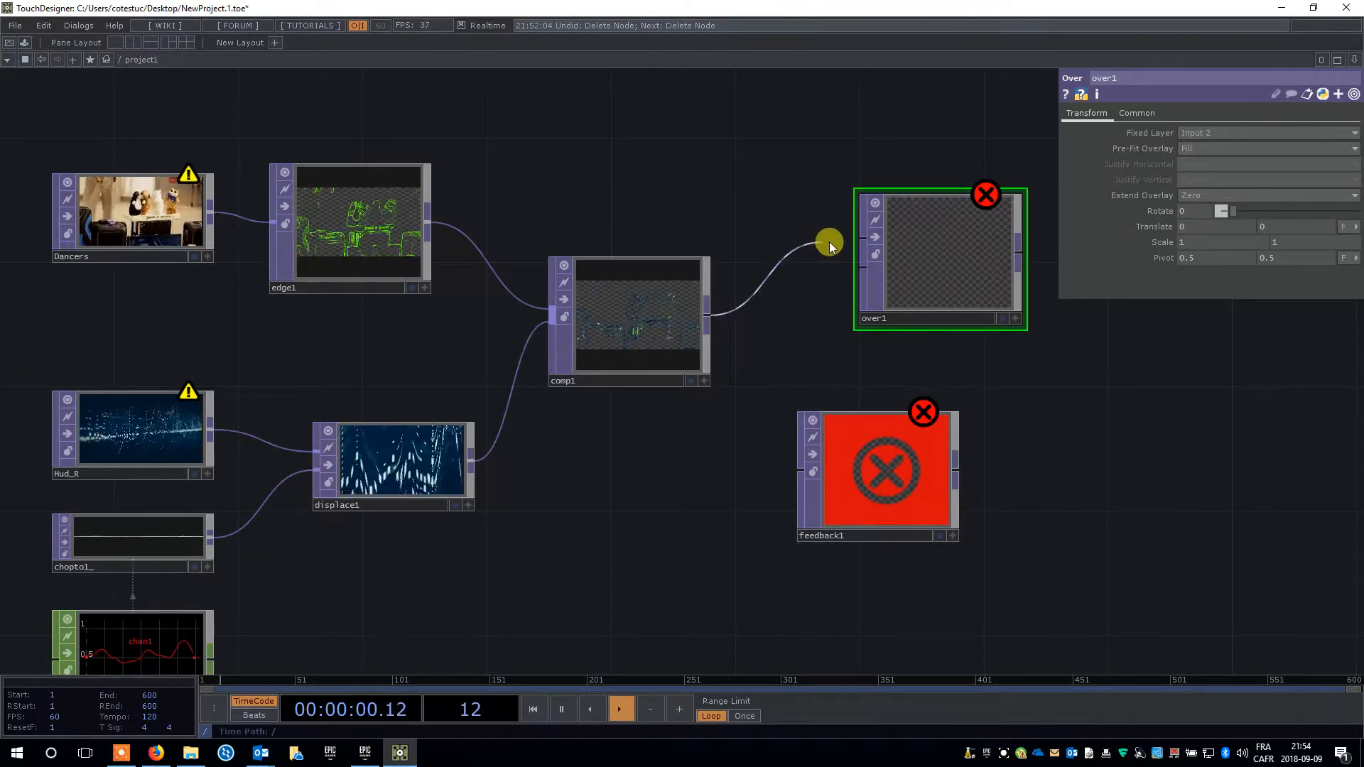
left_click(851, 236)
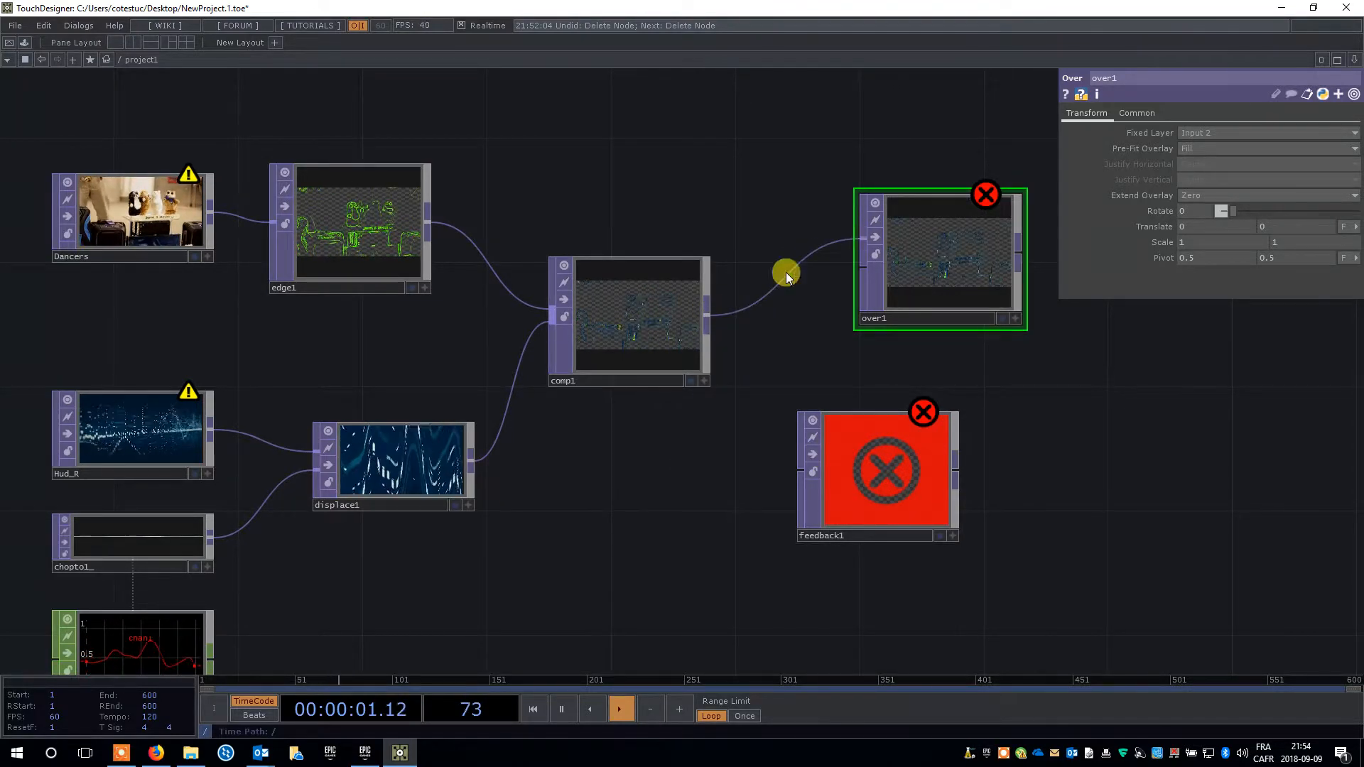
left_click(707, 320)
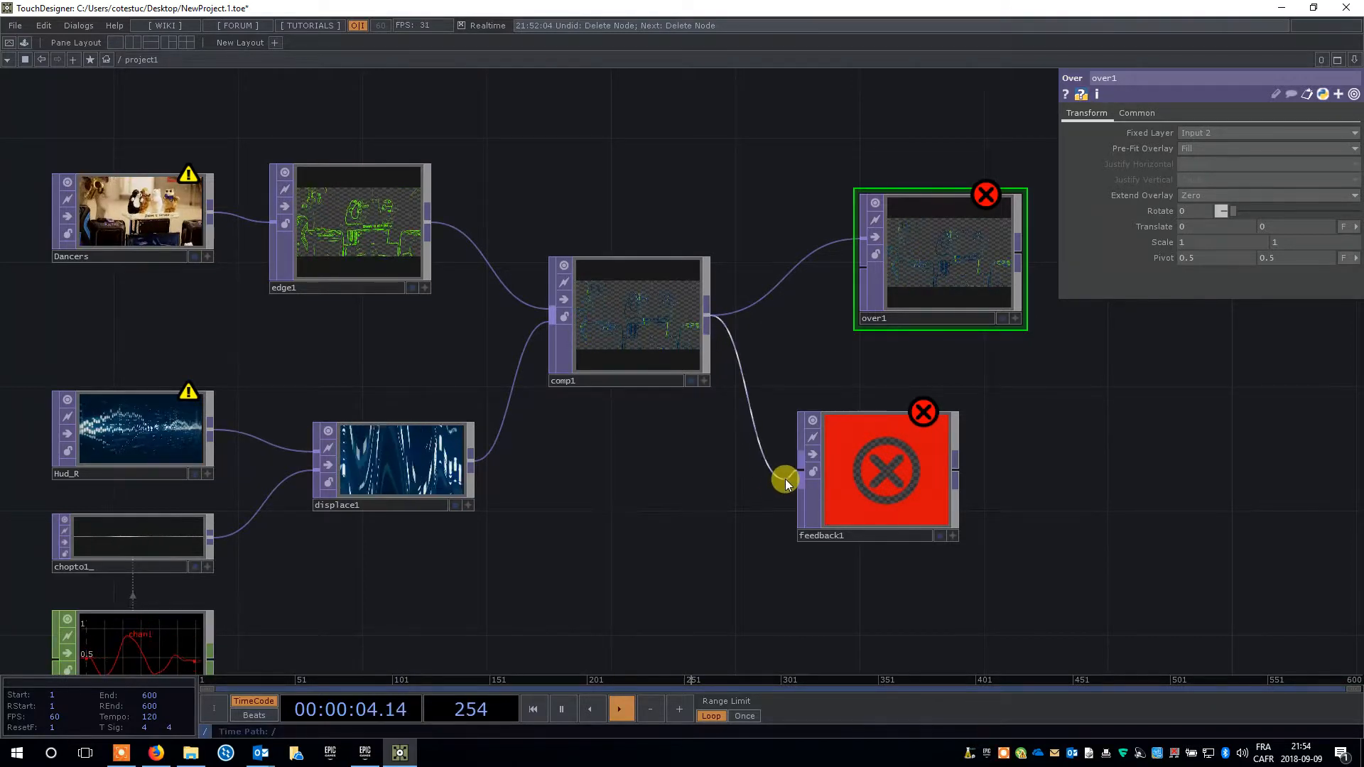
left_click(787, 480)
left_click(954, 468)
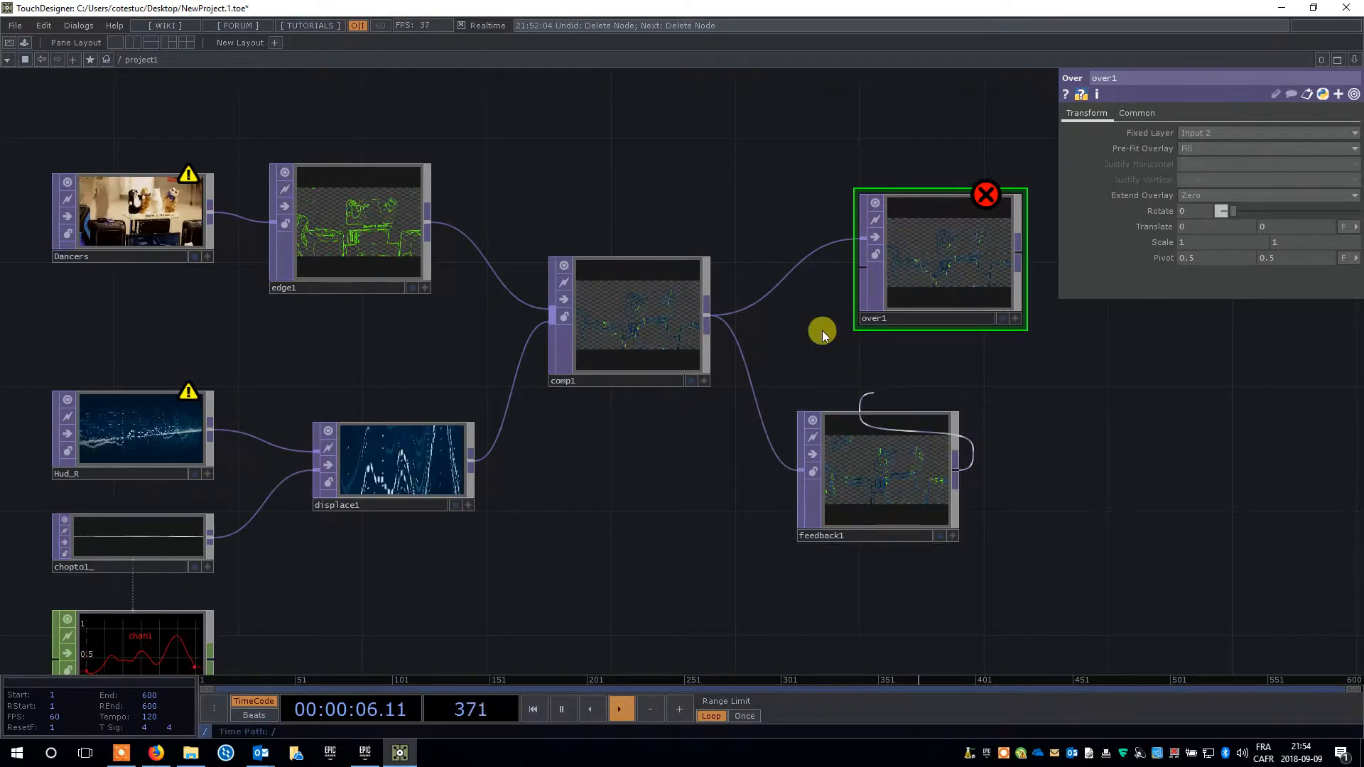
left_click(852, 272)
Set feedback1's Target TOP to comp1.
left_click(863, 479)
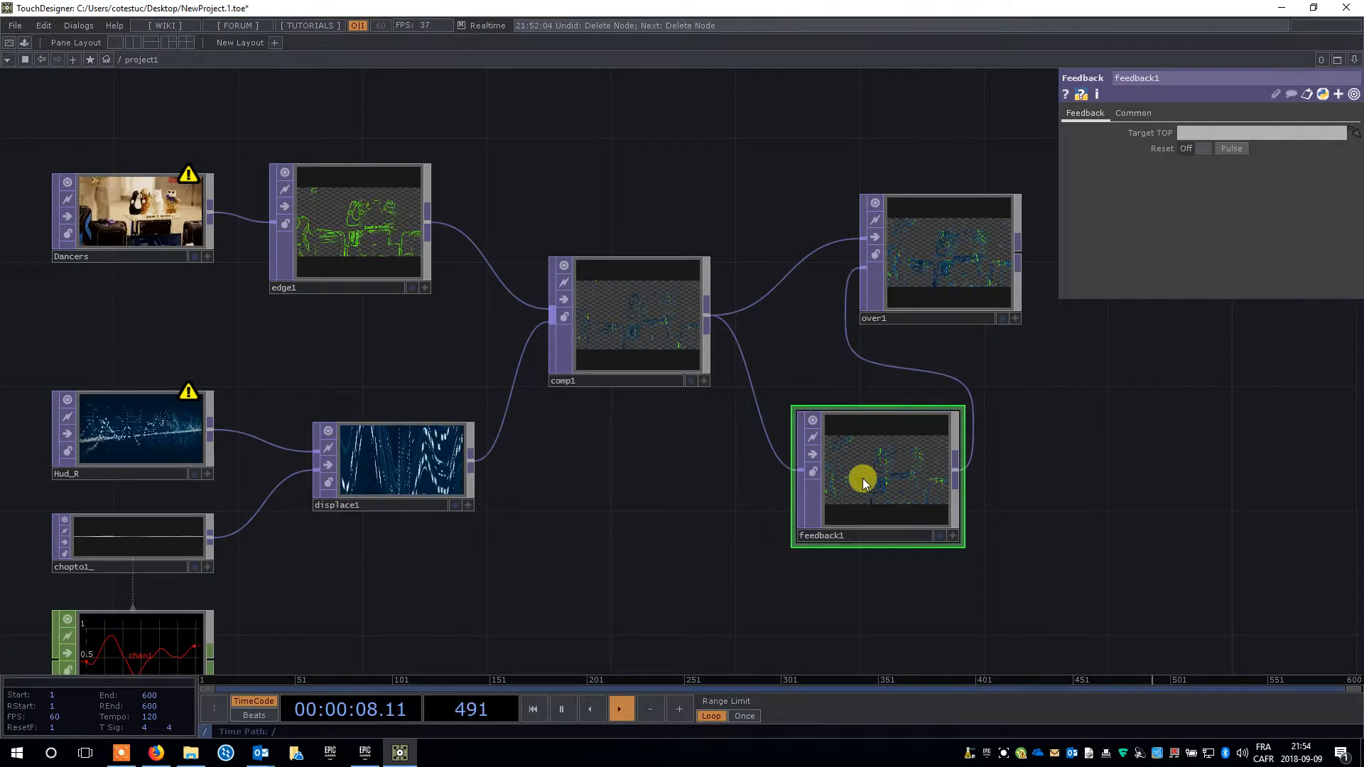
left_click(557, 345)
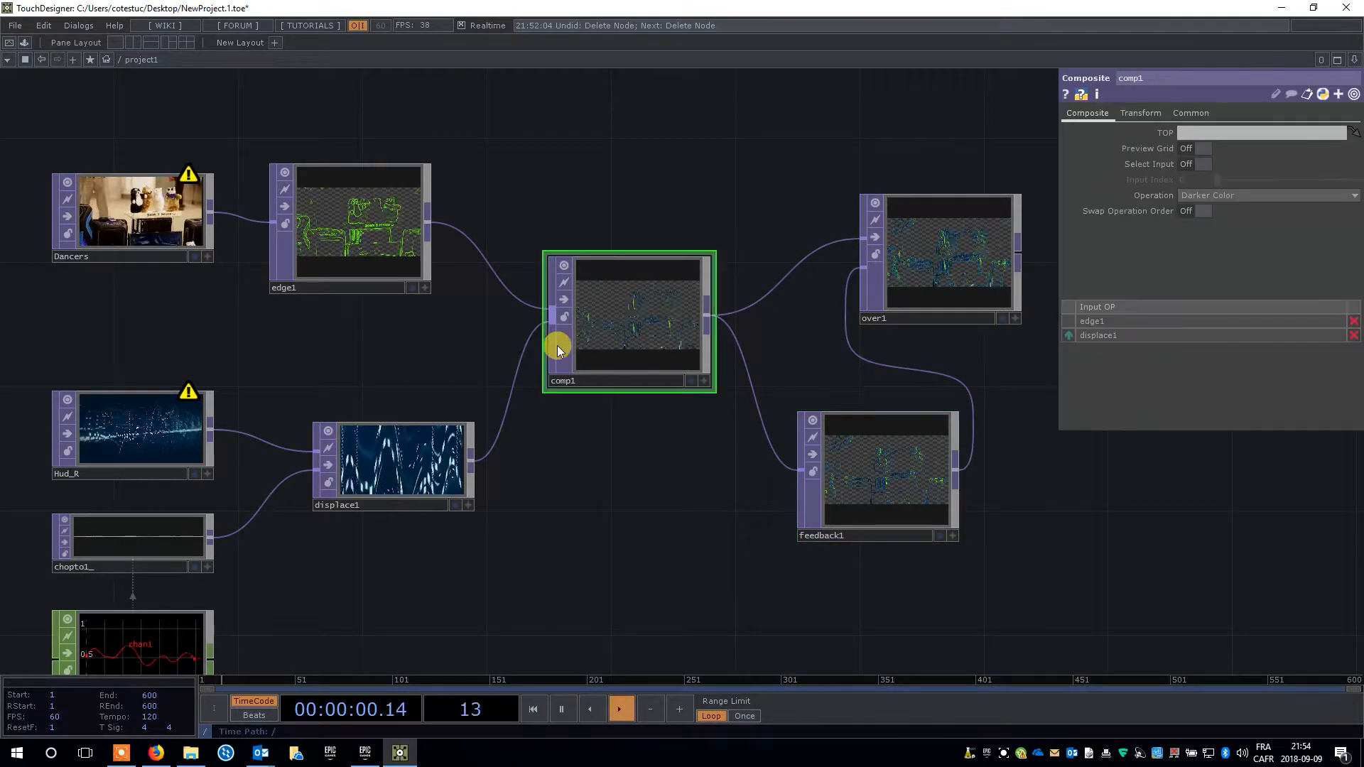
left_click(846, 485)
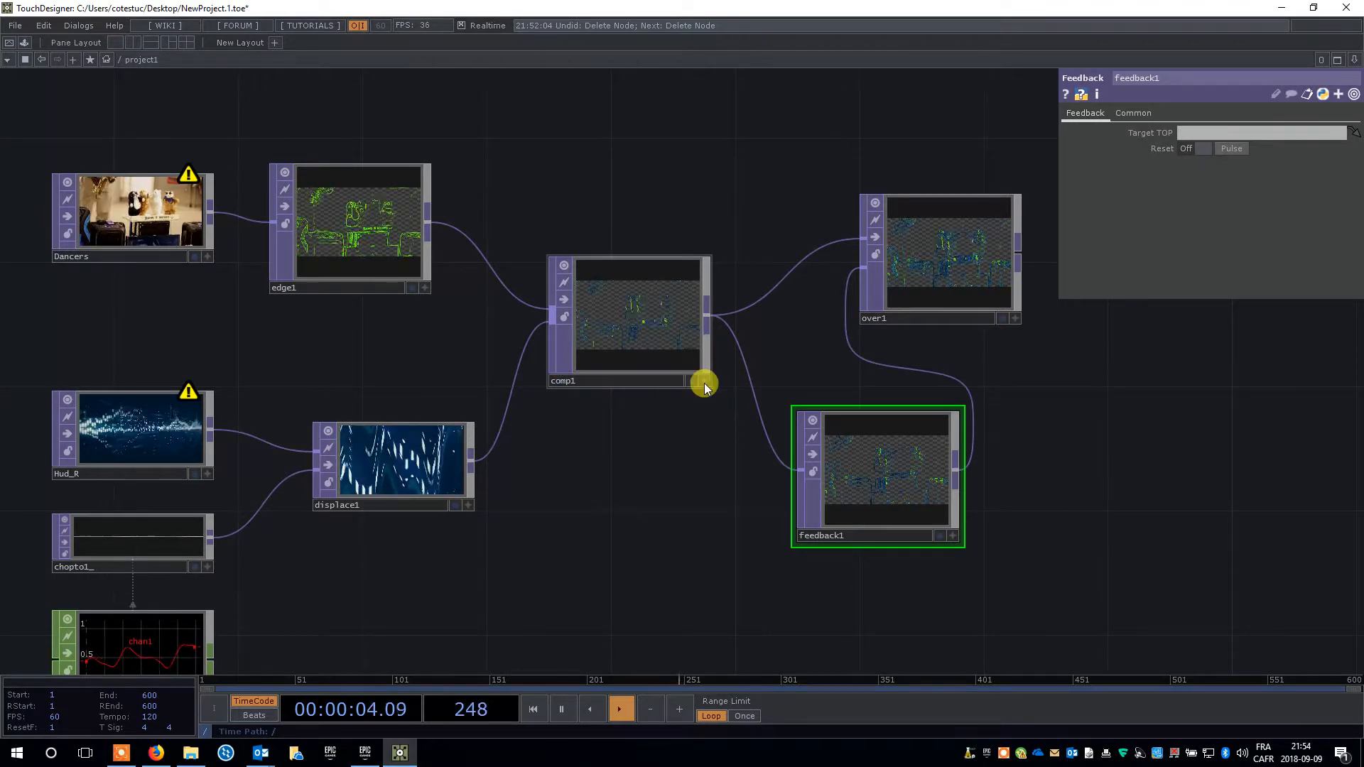
left_click_drag(561, 353, 1206, 132)
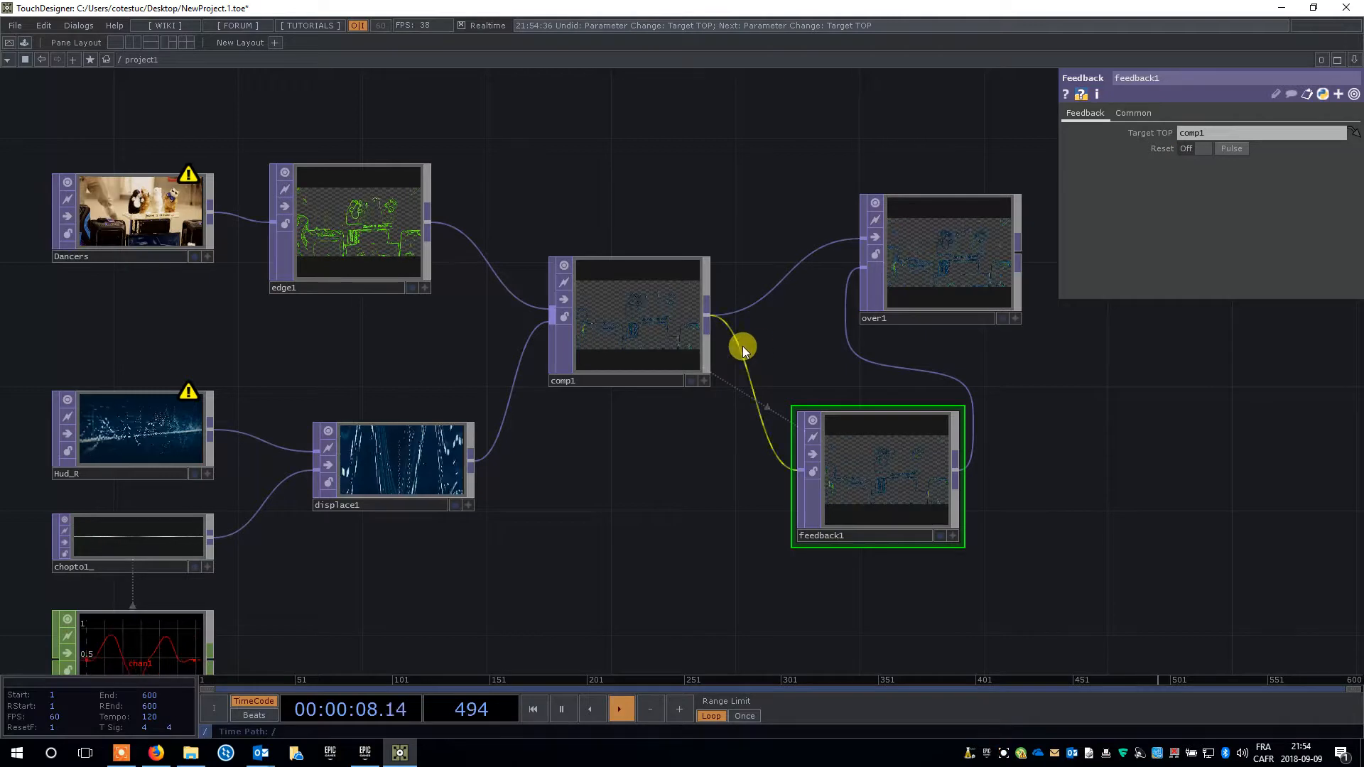
Activate comp1's viewer and set feedback1's Target TOP to over1.
left_click(703, 380)
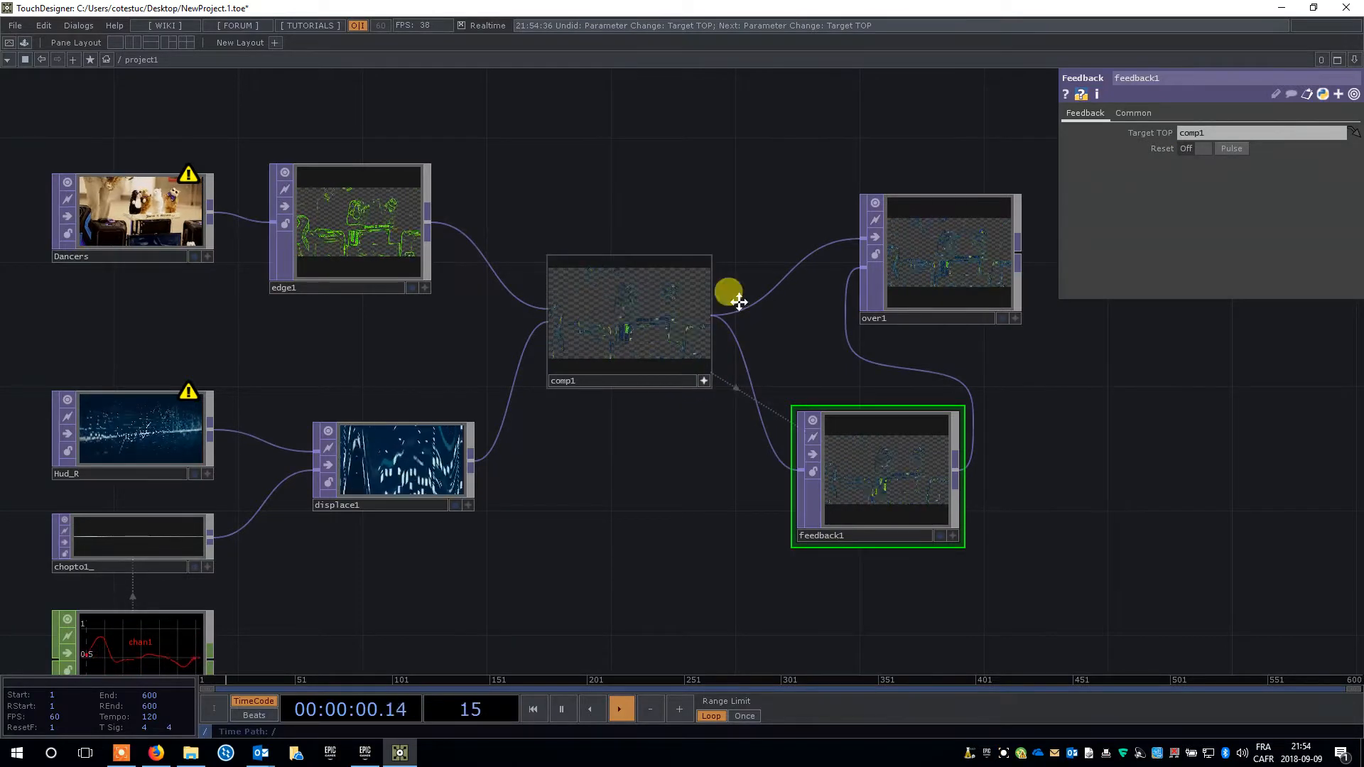
left_click_drag(645, 358, 1179, 138)
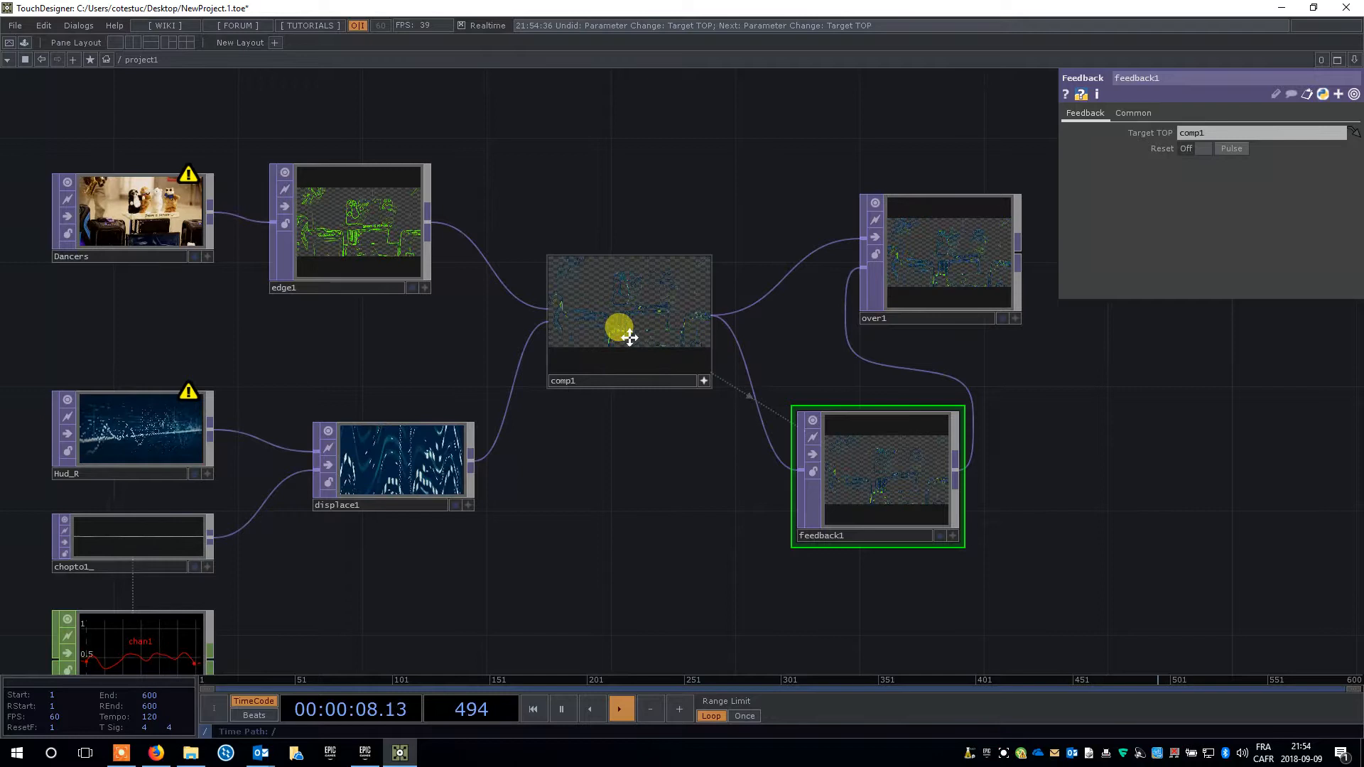
left_click_drag(963, 302, 1212, 130)
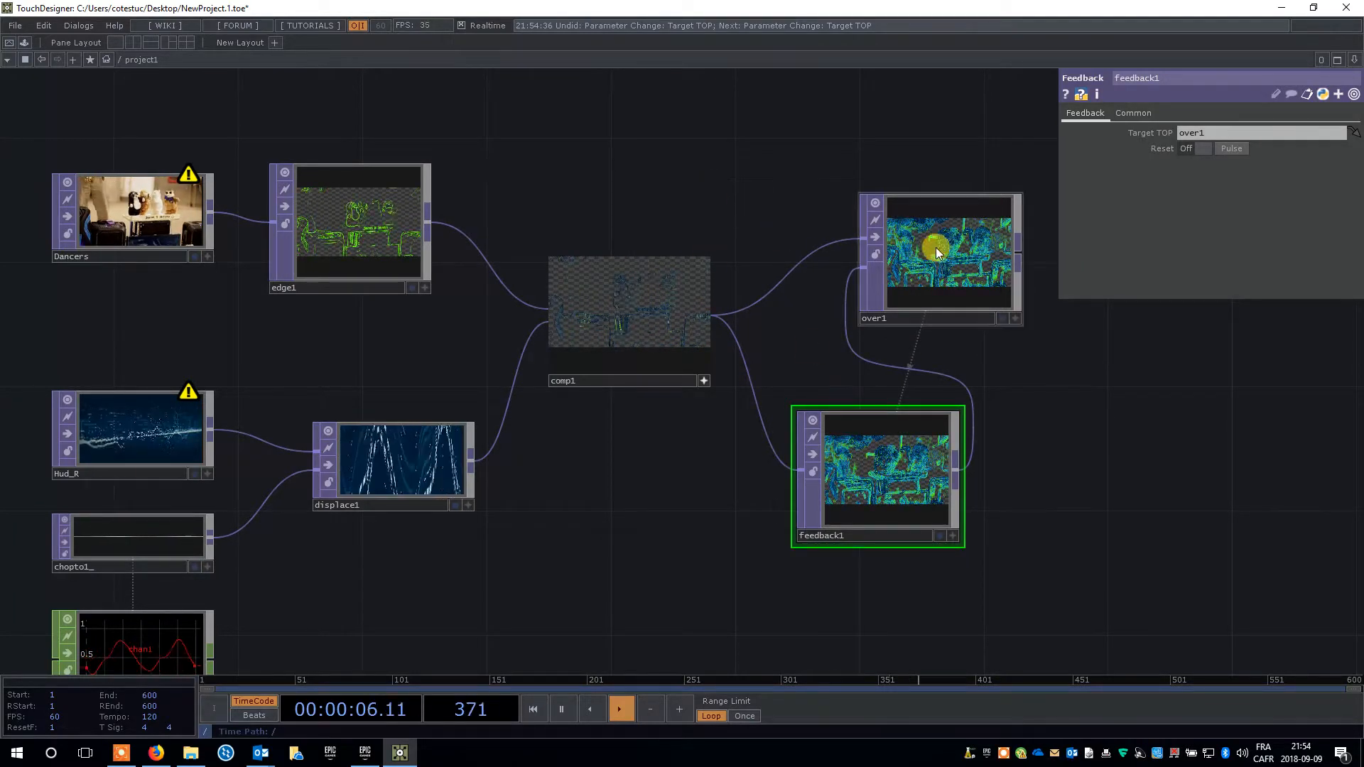
Inspect over1's image up close and move over1 farther away from feedback1 to leave room between them.
scroll(935, 247, "up", 6)
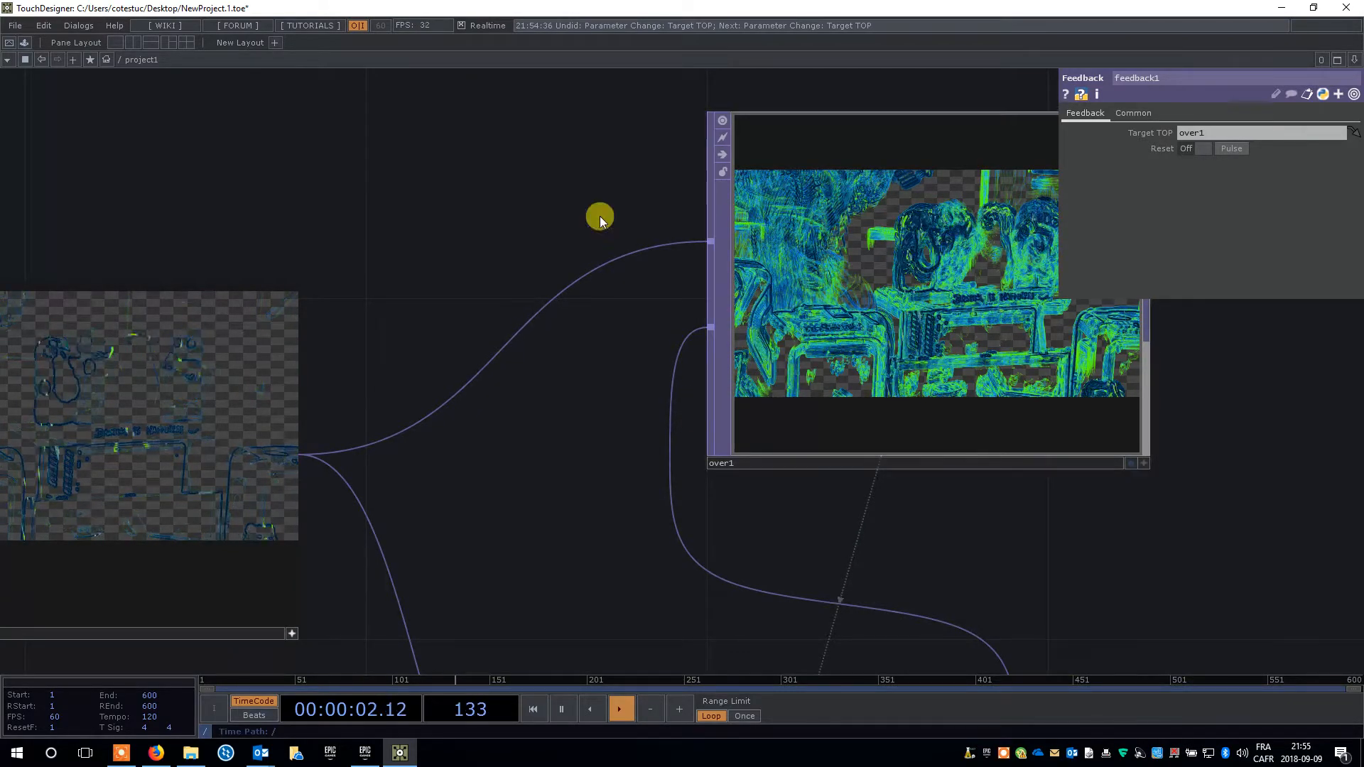
scroll(799, 392, "down", 4)
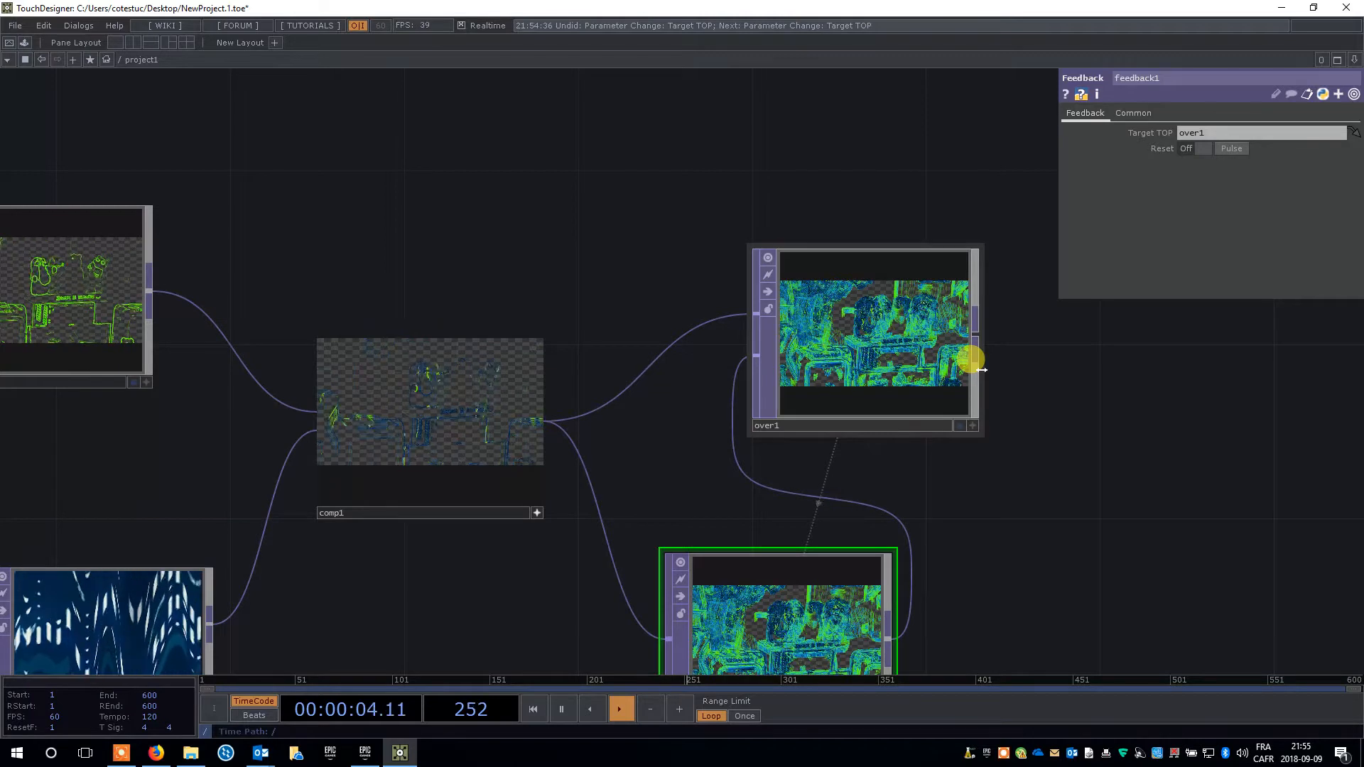
scroll(1029, 350, "down", 2)
left_click_drag(1191, 463, 765, 343)
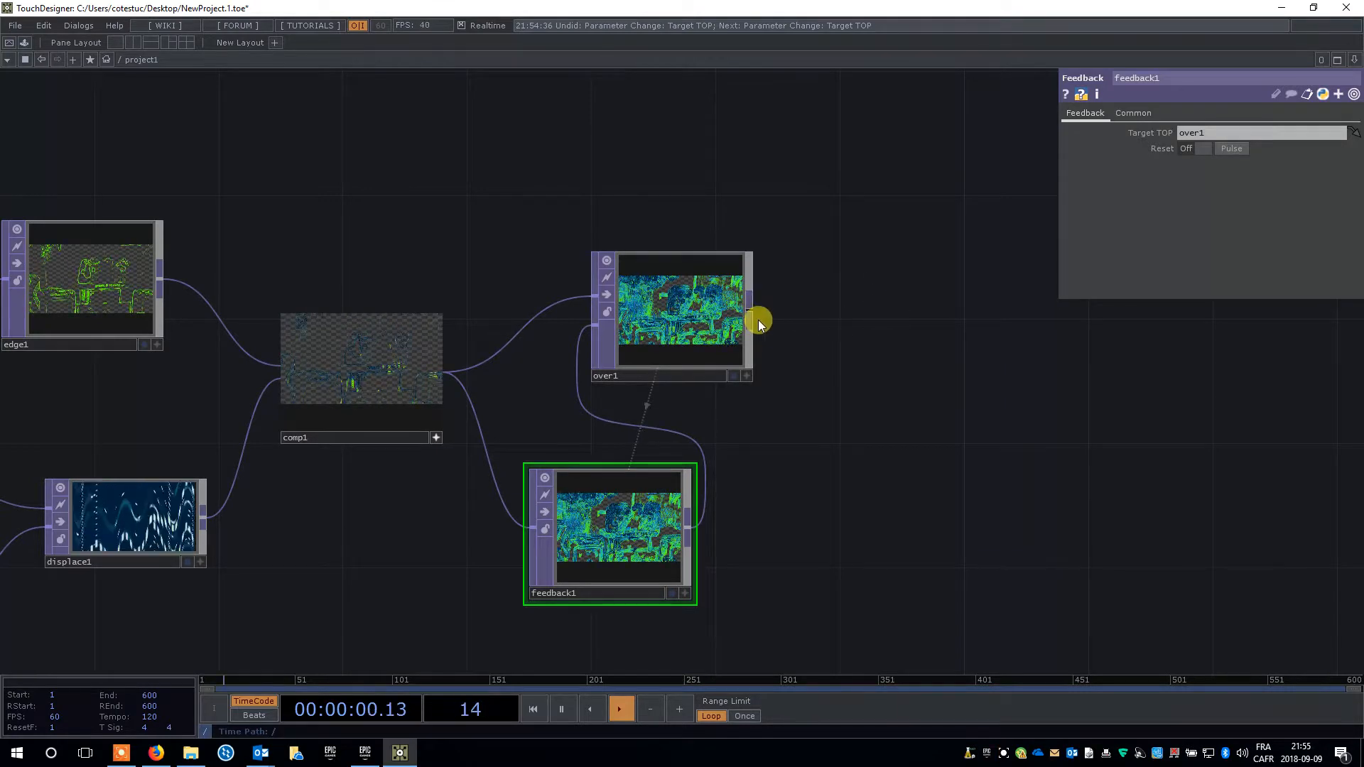
left_click_drag(682, 322, 1021, 321)
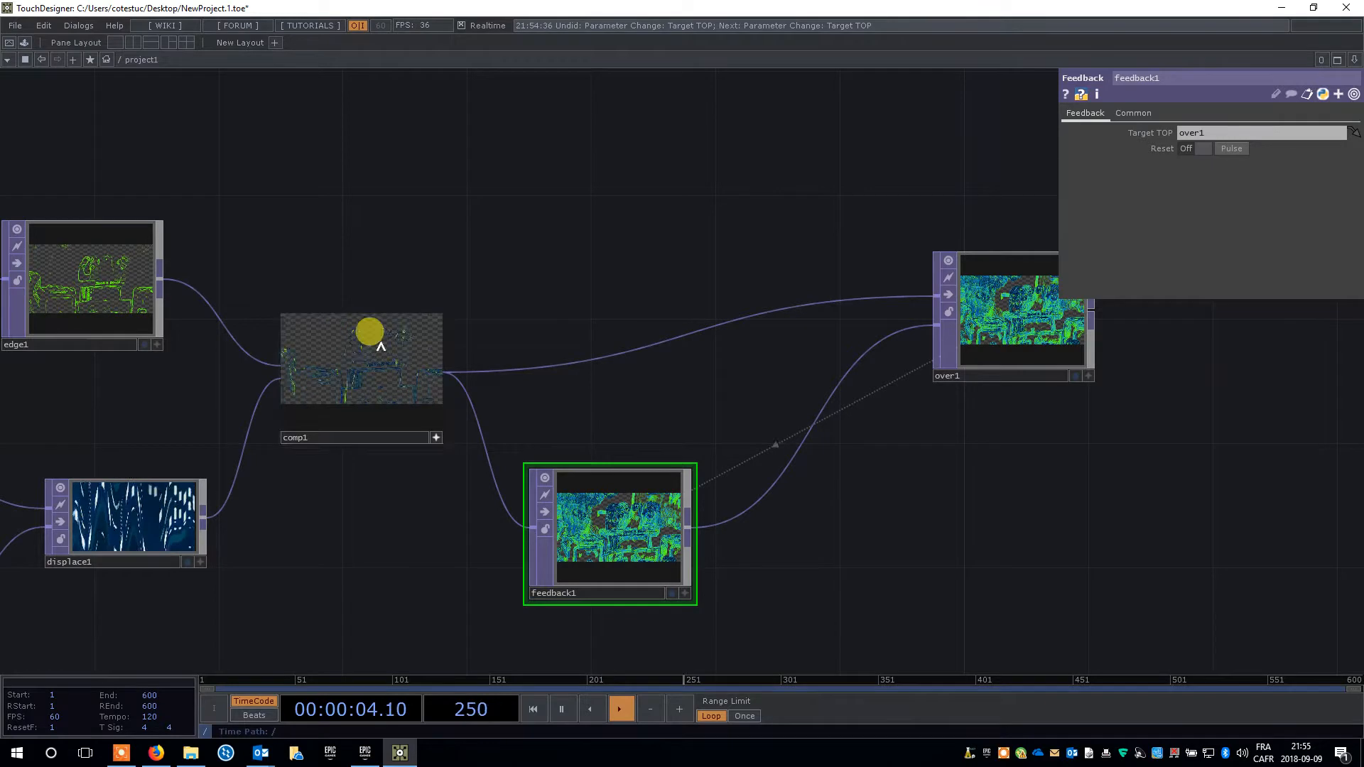
Insert a Transform TOP on the wire between feedback1 and over1, and move over1 slightly farther away from it.
right_click(771, 482)
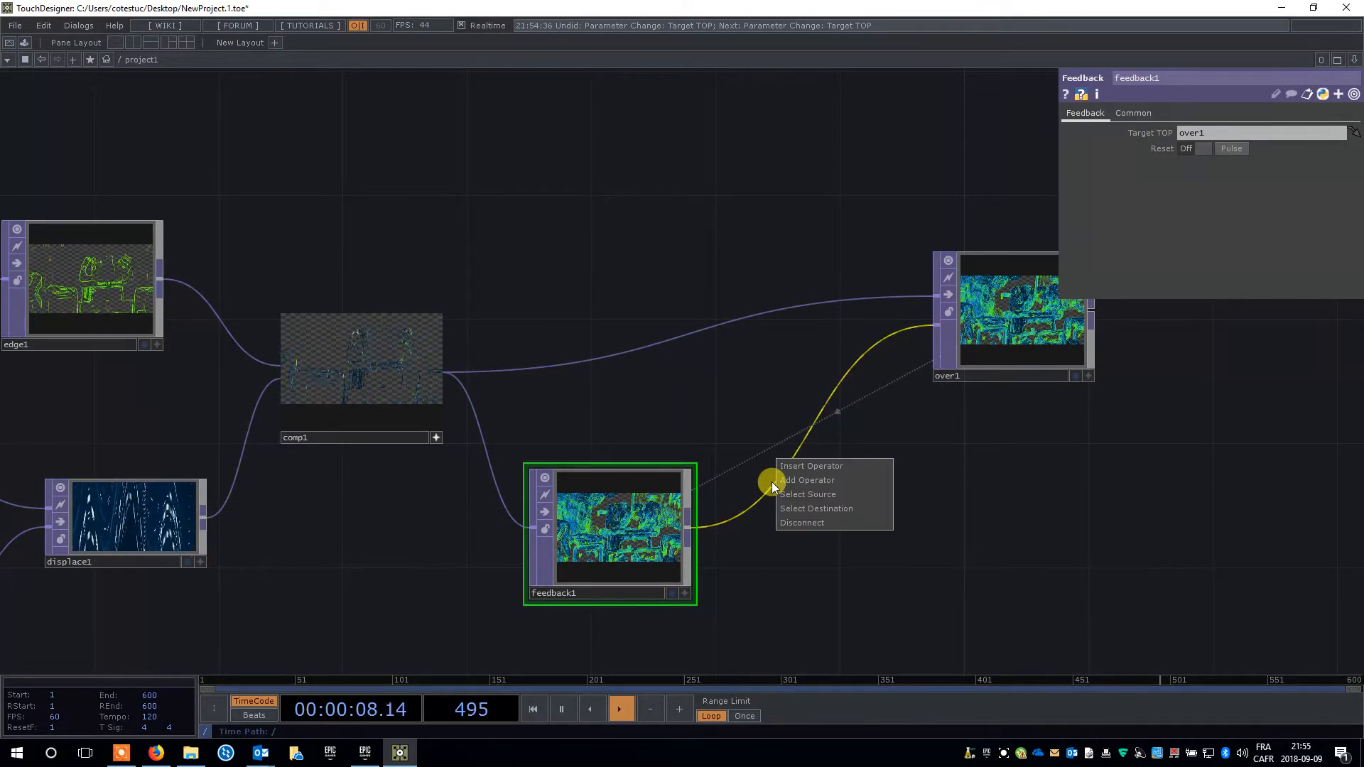
left_click(807, 524)
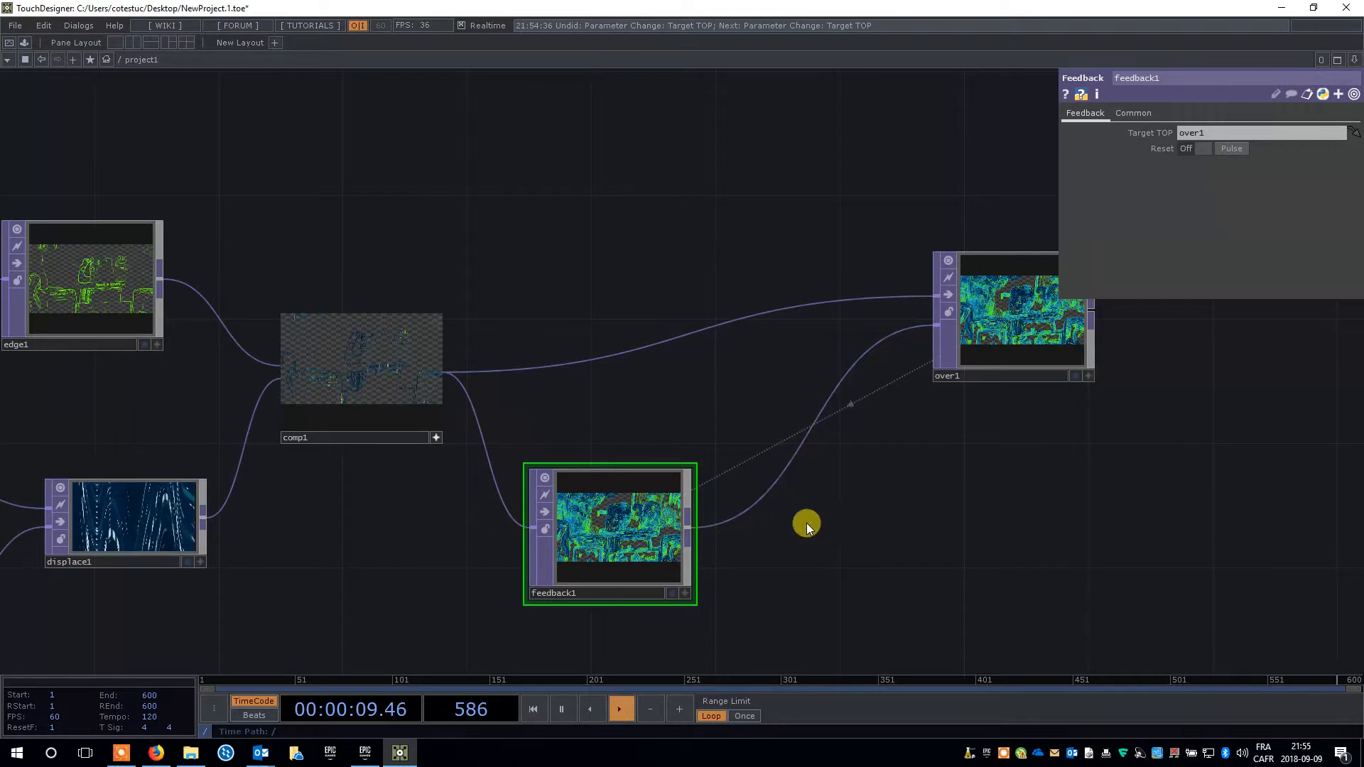
right_click(763, 497)
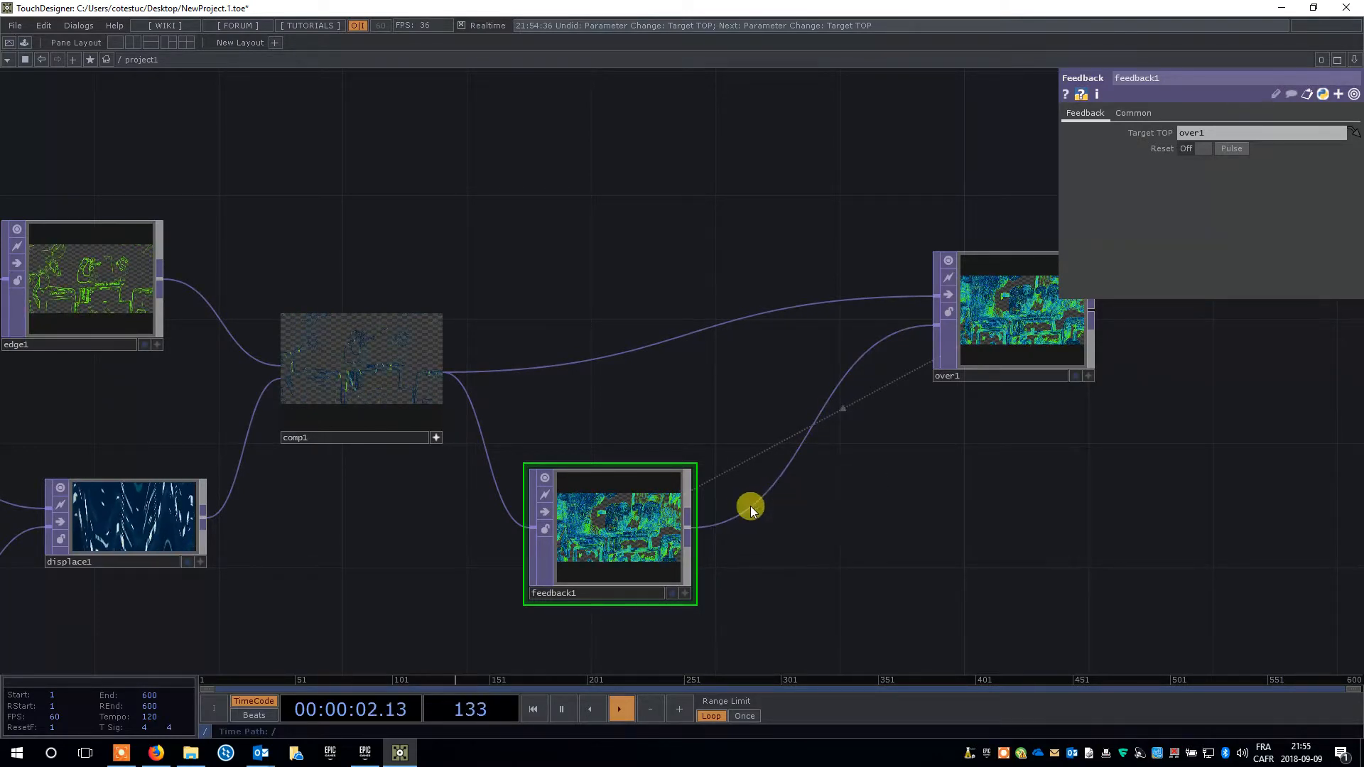
right_click(754, 509)
left_click(777, 497)
left_click_drag(723, 310, 655, 175)
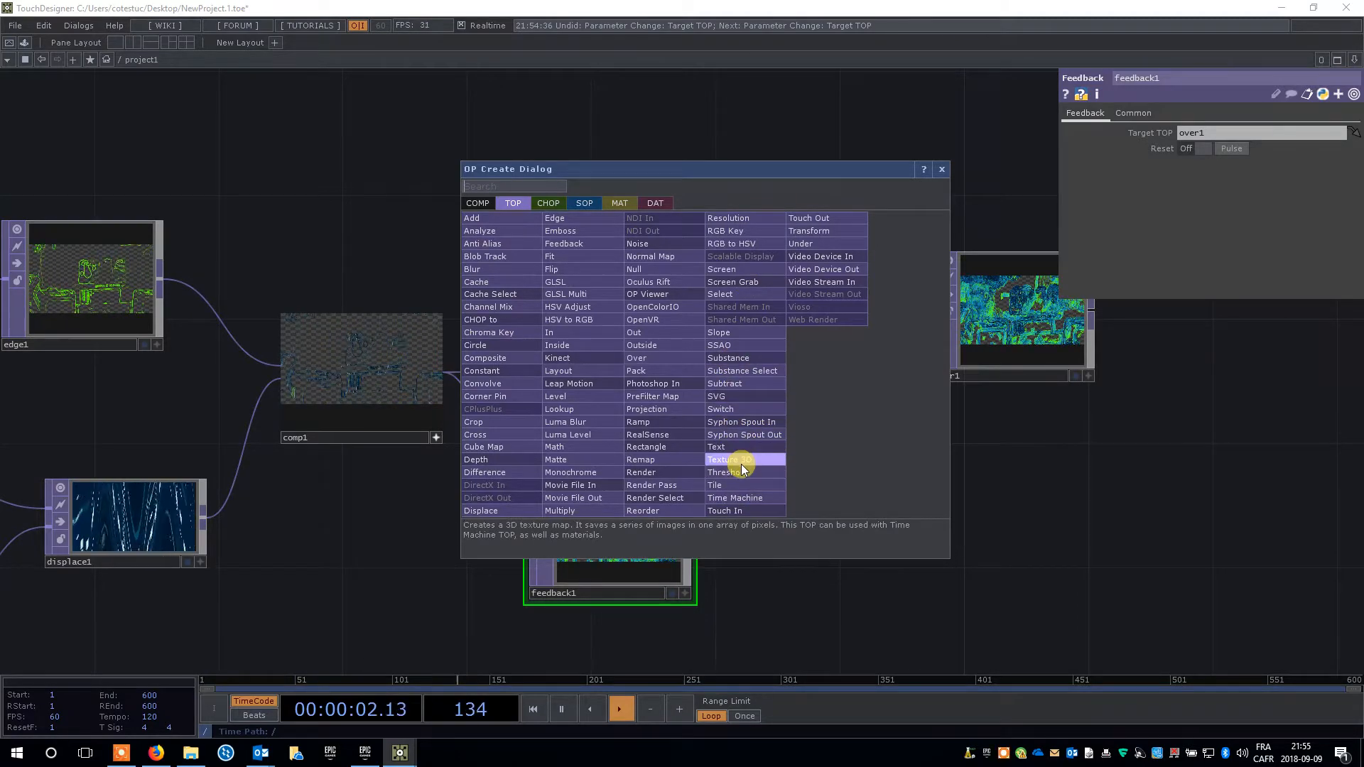
type("tr")
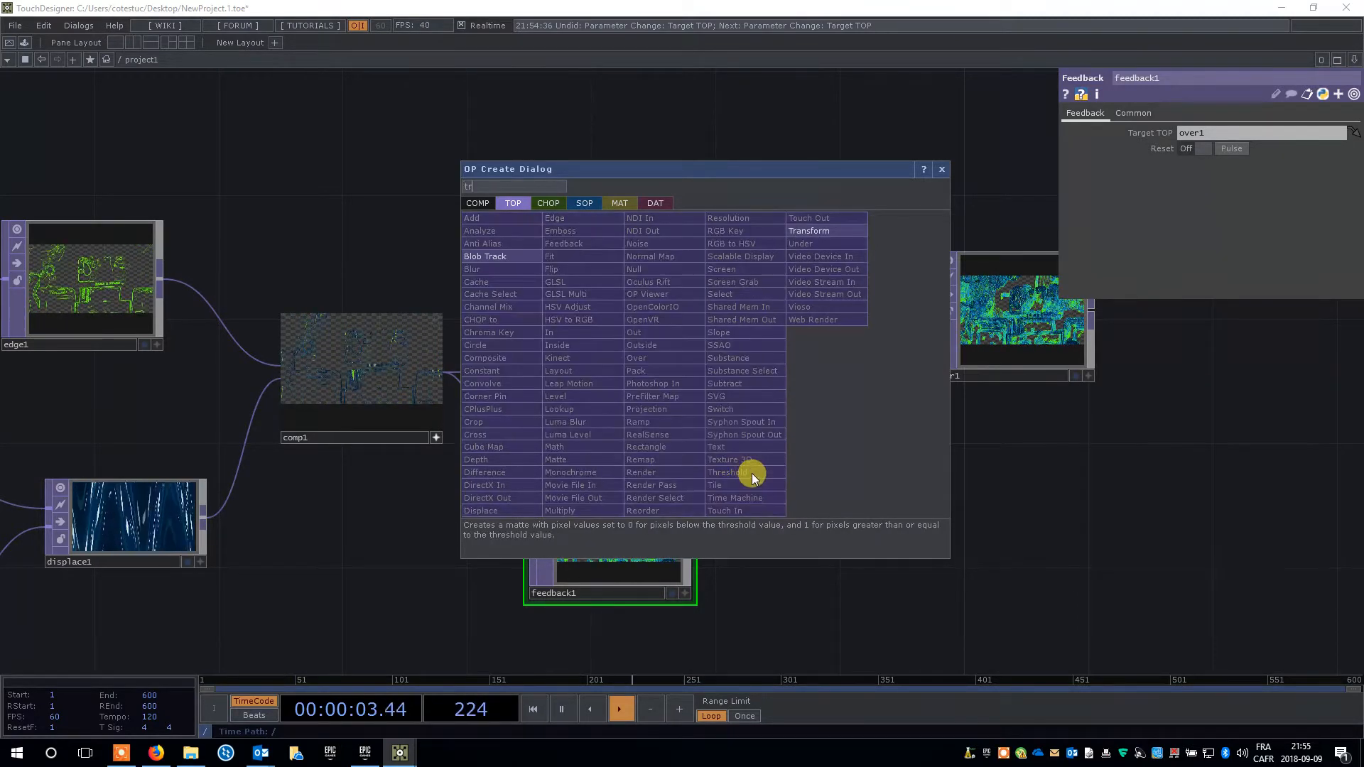
left_click(808, 233)
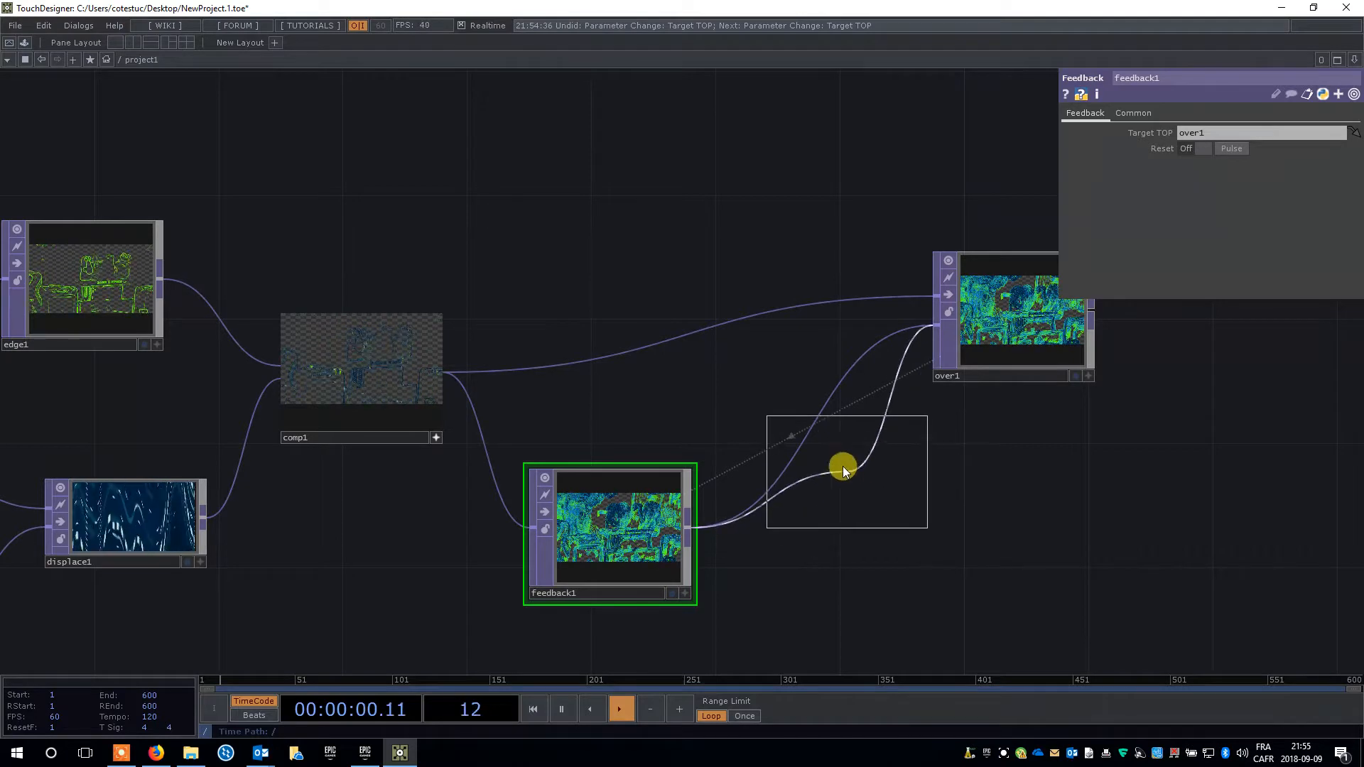
left_click(842, 459)
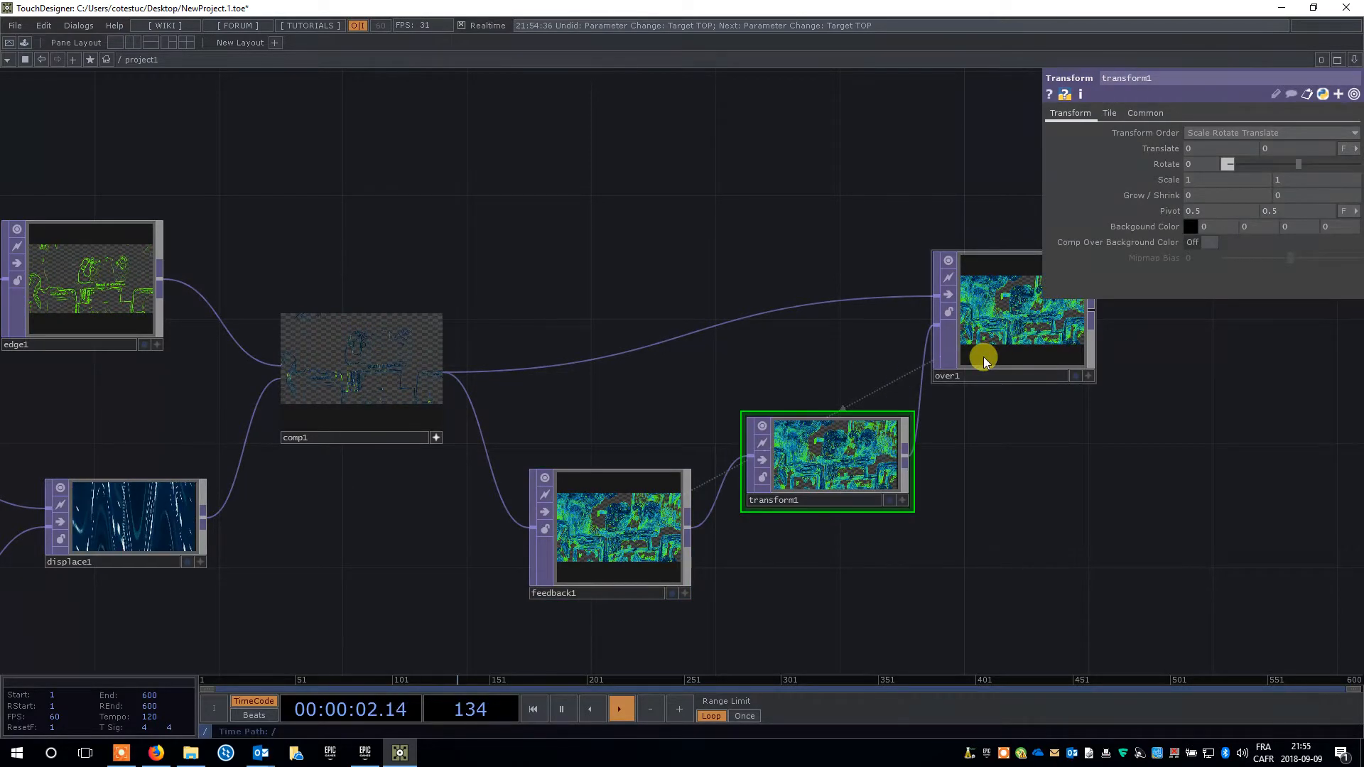
left_click_drag(983, 357, 1014, 355)
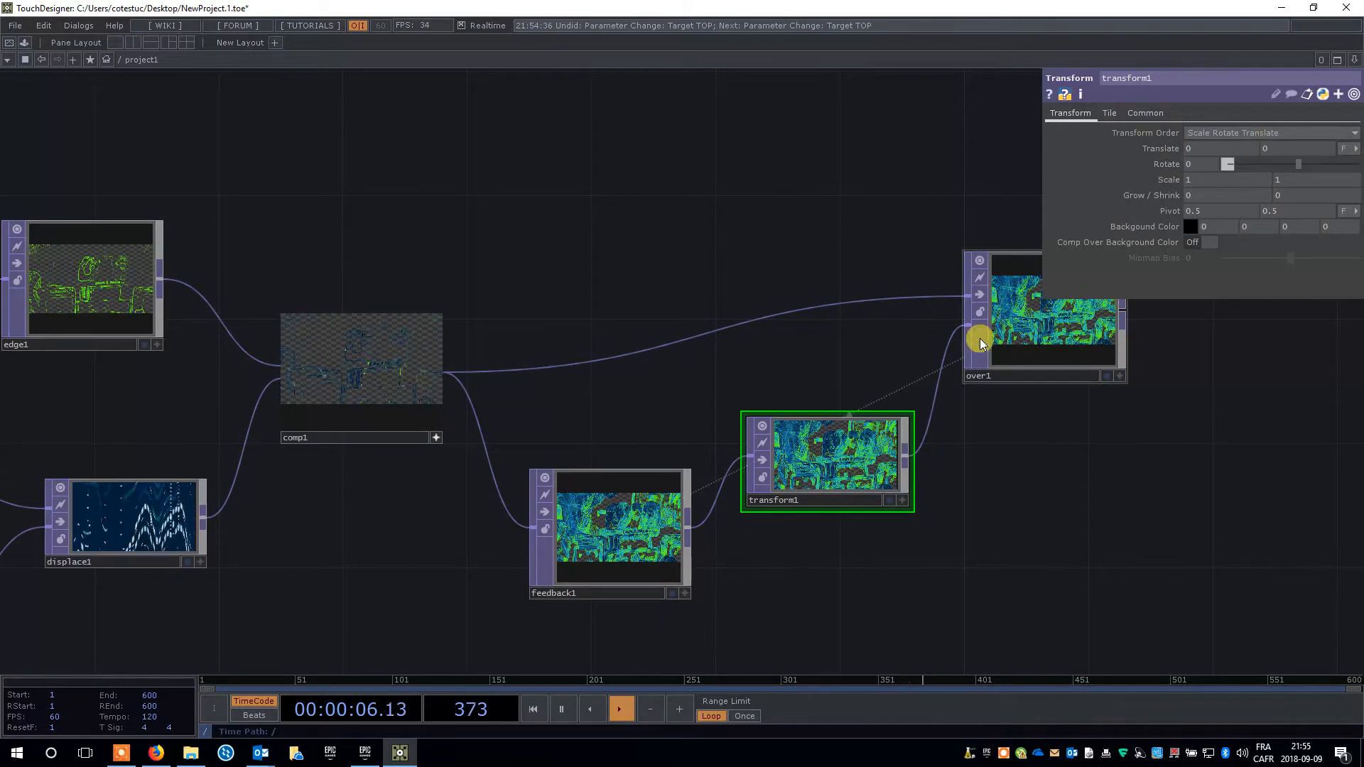
Set transform1's vertical Translate to 0.015 and its Scale to 0.976 on both axes.
scroll(1030, 436, "down", 3)
left_click_drag(1136, 496, 842, 403)
scroll(824, 410, "up", 4)
left_click_drag(685, 378, 744, 482)
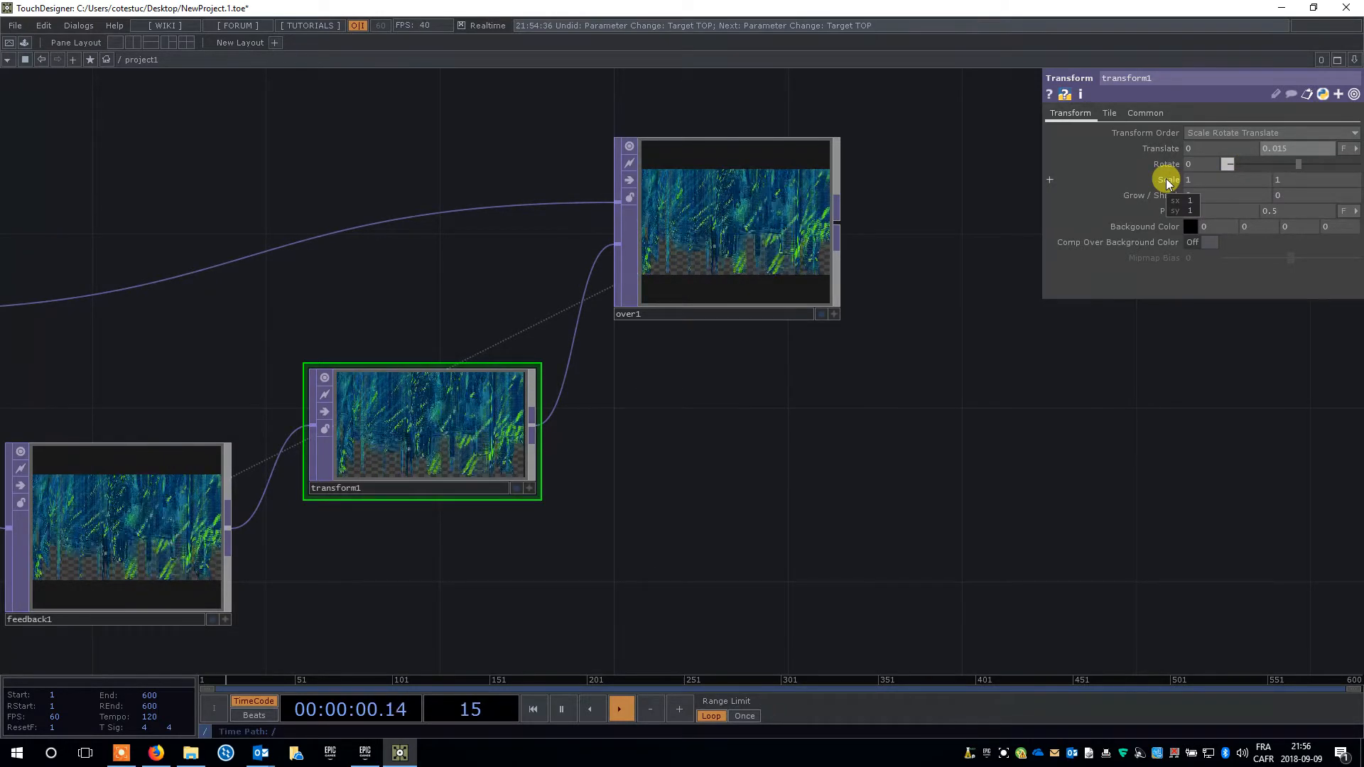
mouse_move(1165, 178)
middle_mouse_down()
mouse_move(1169, 211)
mouse_move(1165, 165)
middle_mouse_up()
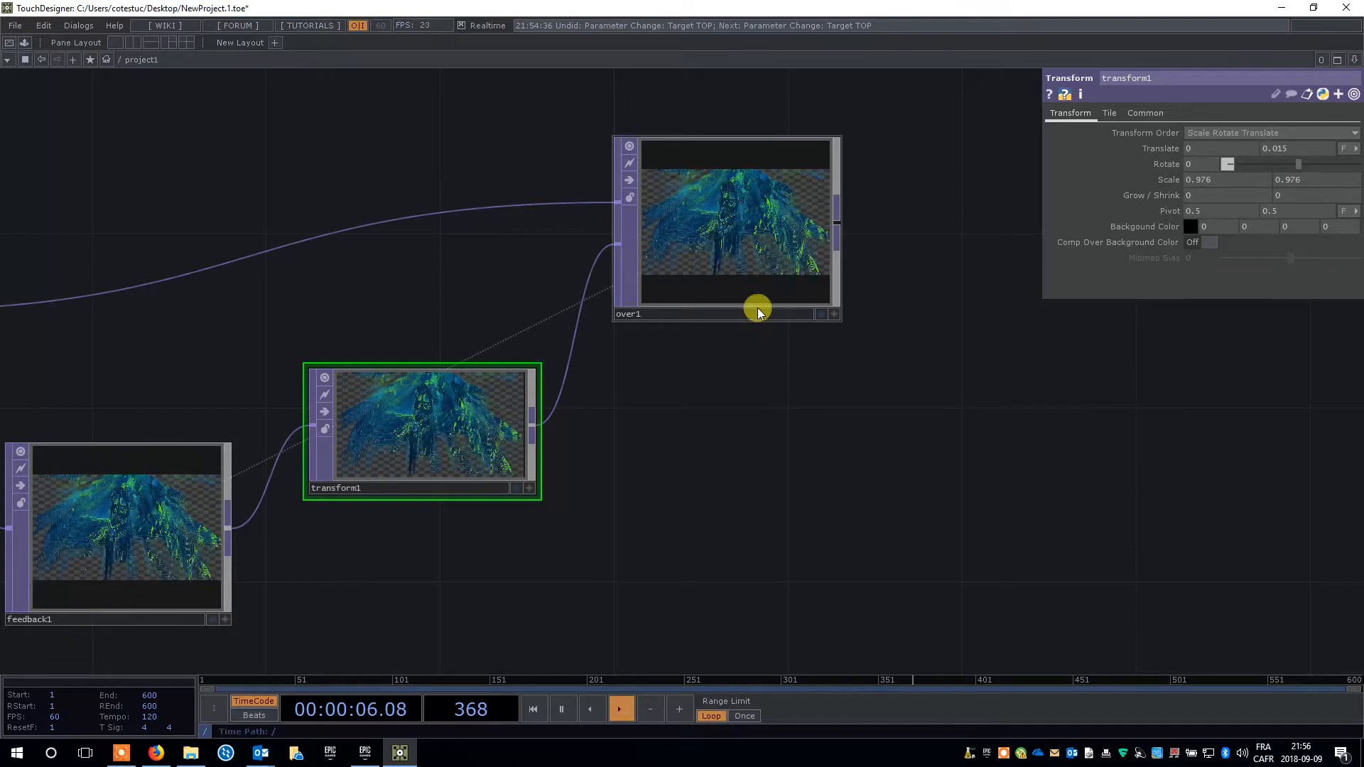
Examine over1's feedback image up close and as the network background, switching its display on and off again.
left_click_drag(720, 246, 691, 248)
left_click_drag(424, 267, 492, 292)
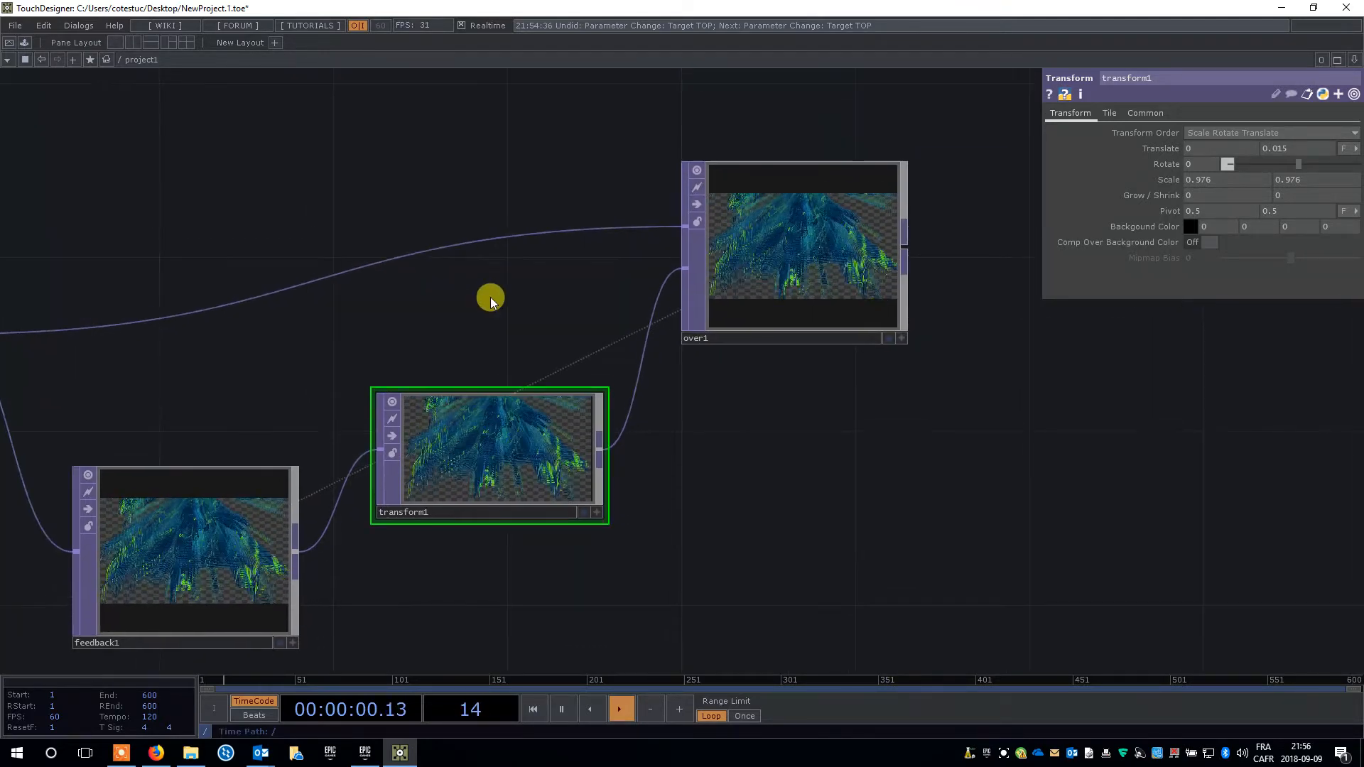
scroll(819, 190, "up", 6)
scroll(828, 222, "down", 4)
left_click(931, 424)
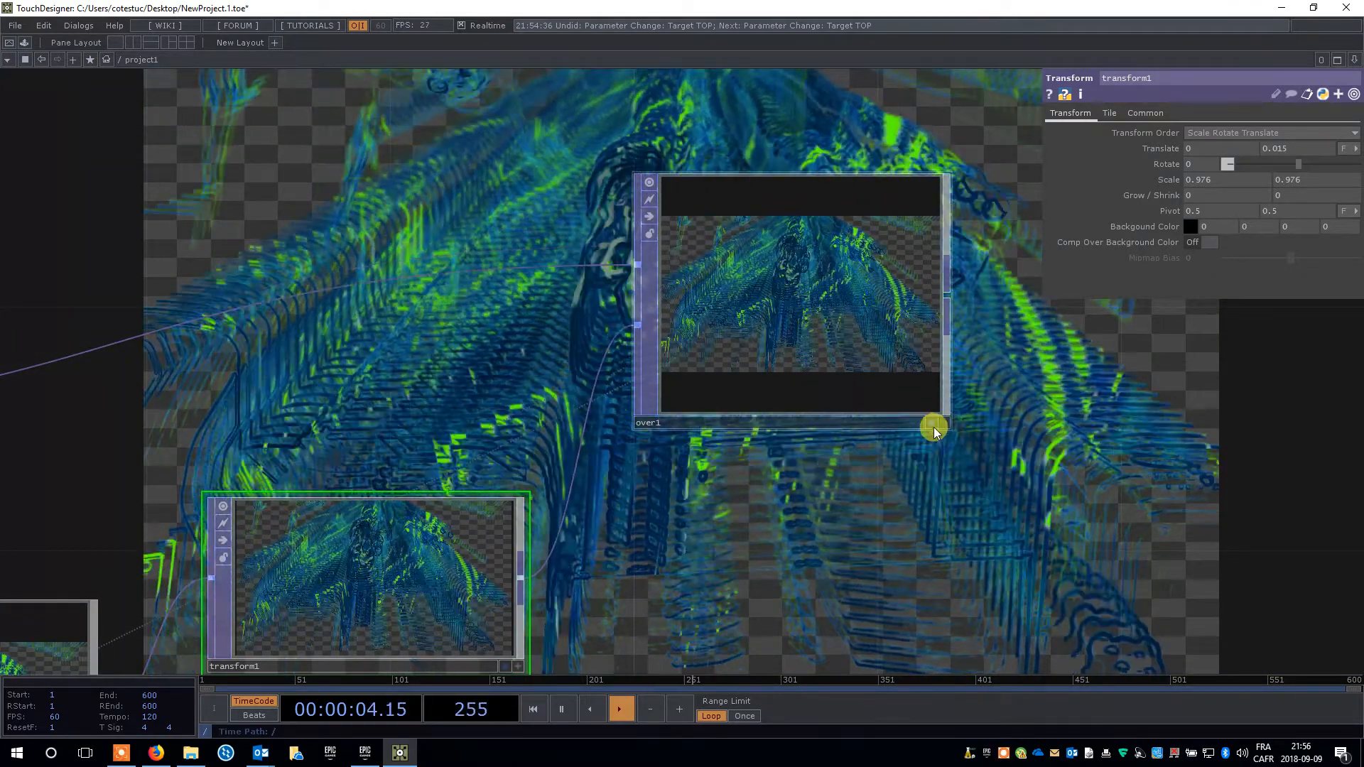
left_click(930, 424)
scroll(639, 306, "down", 3)
scroll(620, 299, "down", 3)
Add a Video Device In TOP for the webcam and place it above the Dancers operator.
left_click_drag(462, 295, 707, 262)
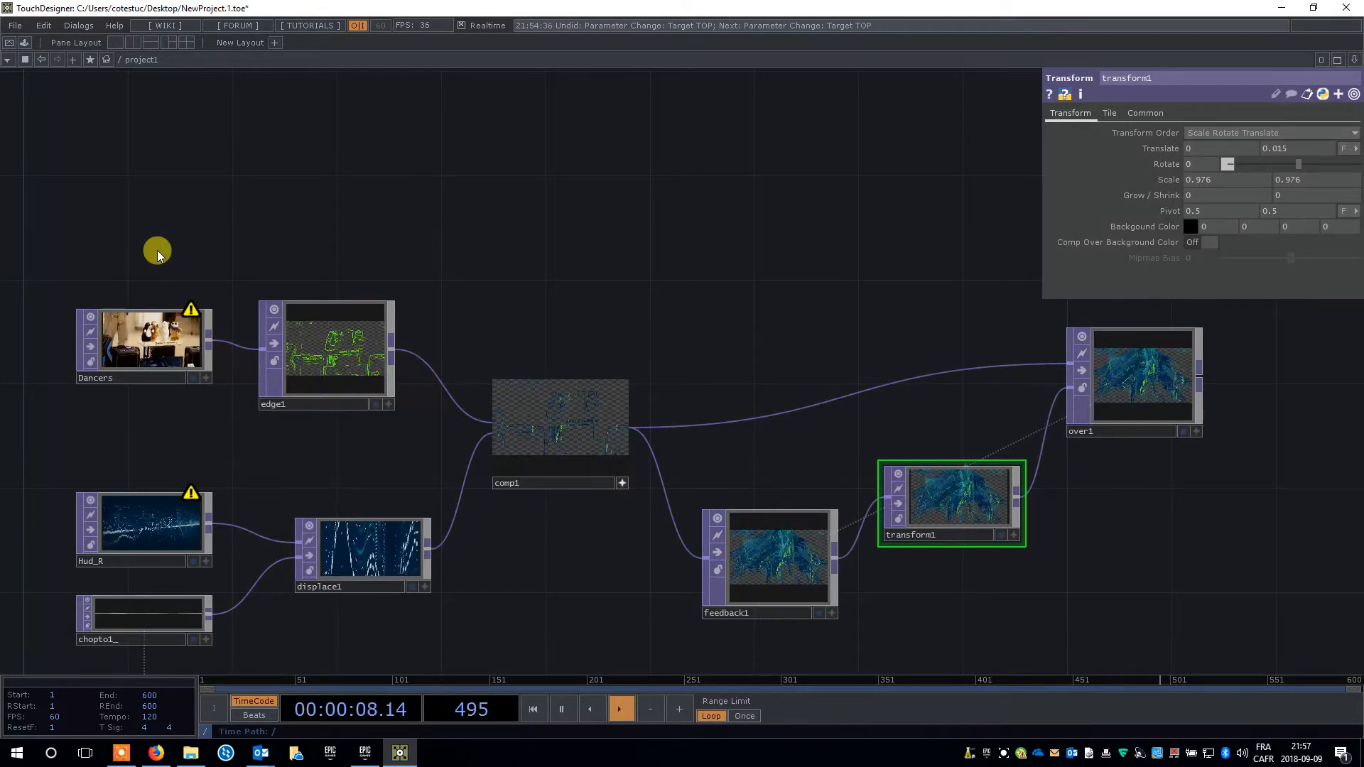
key("Tab")
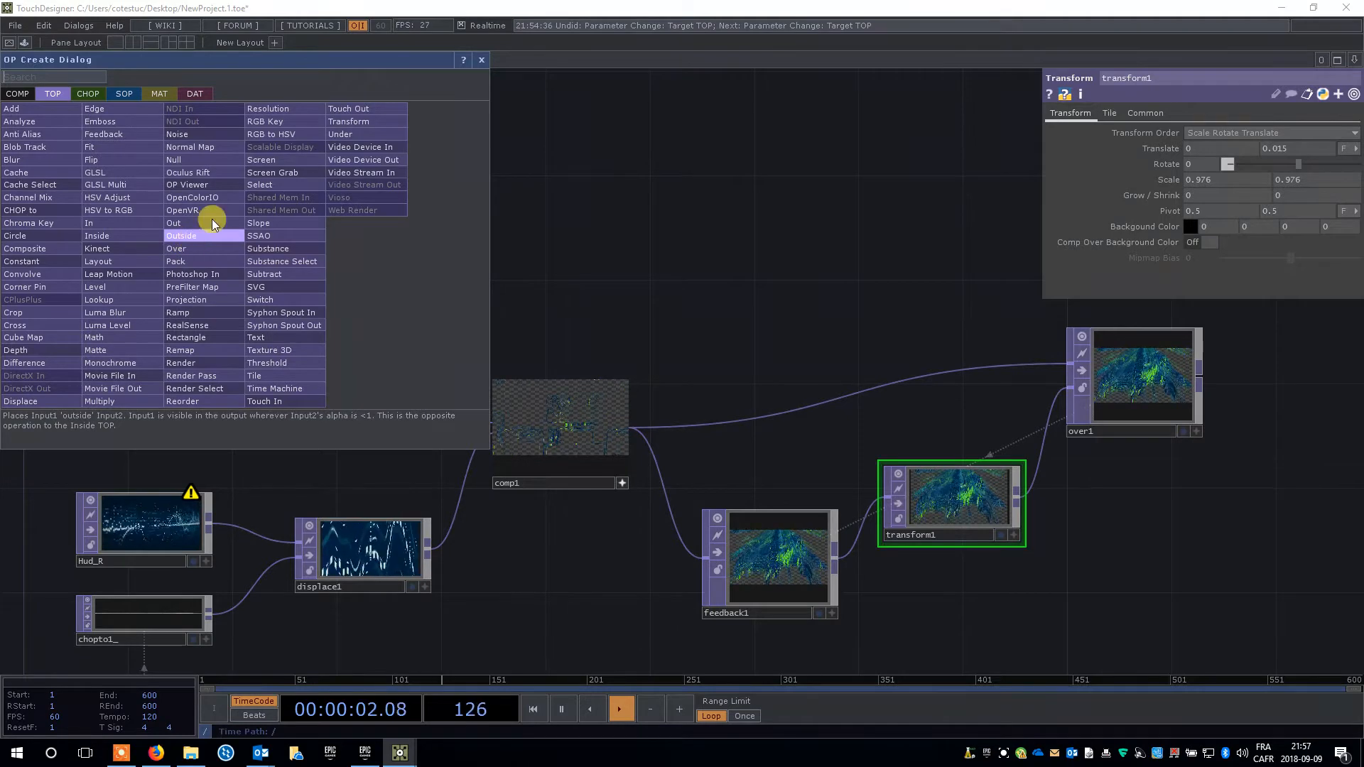
left_click(373, 149)
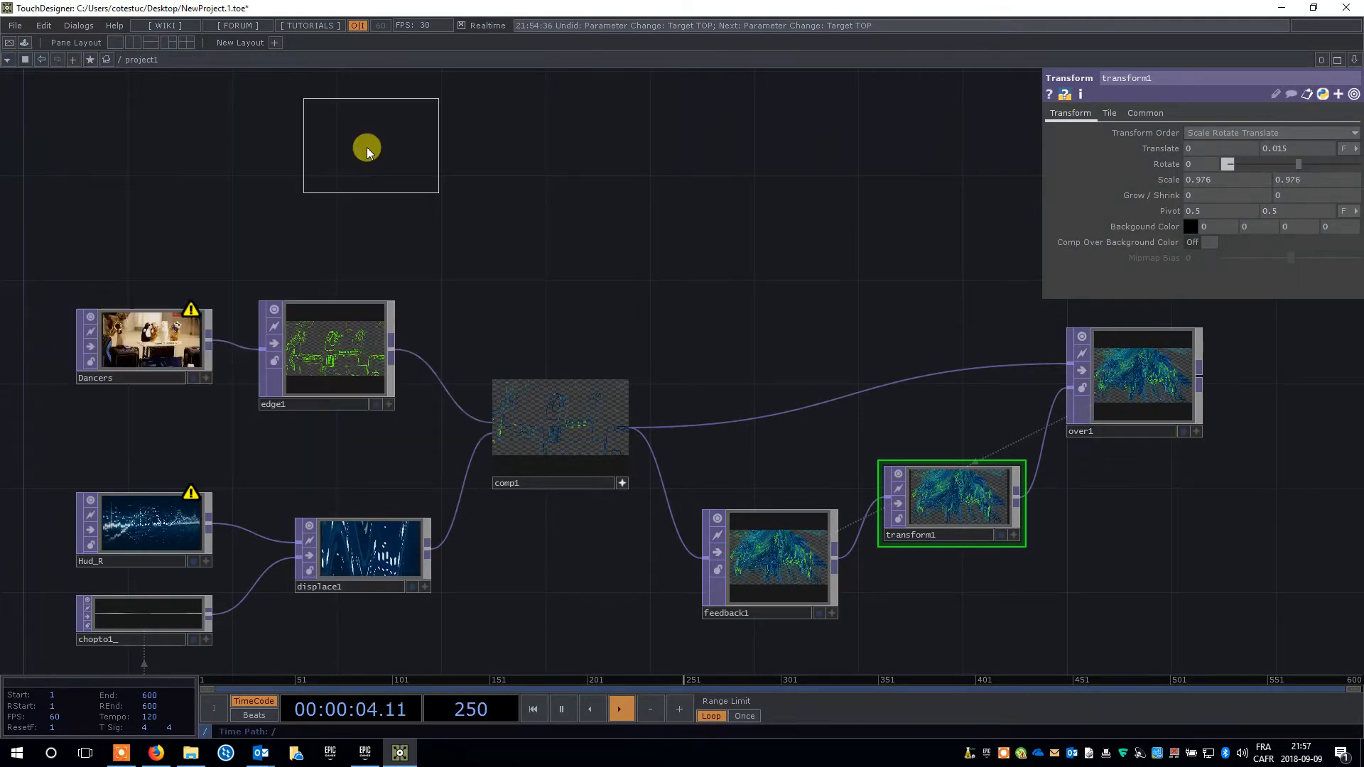
left_click(143, 249)
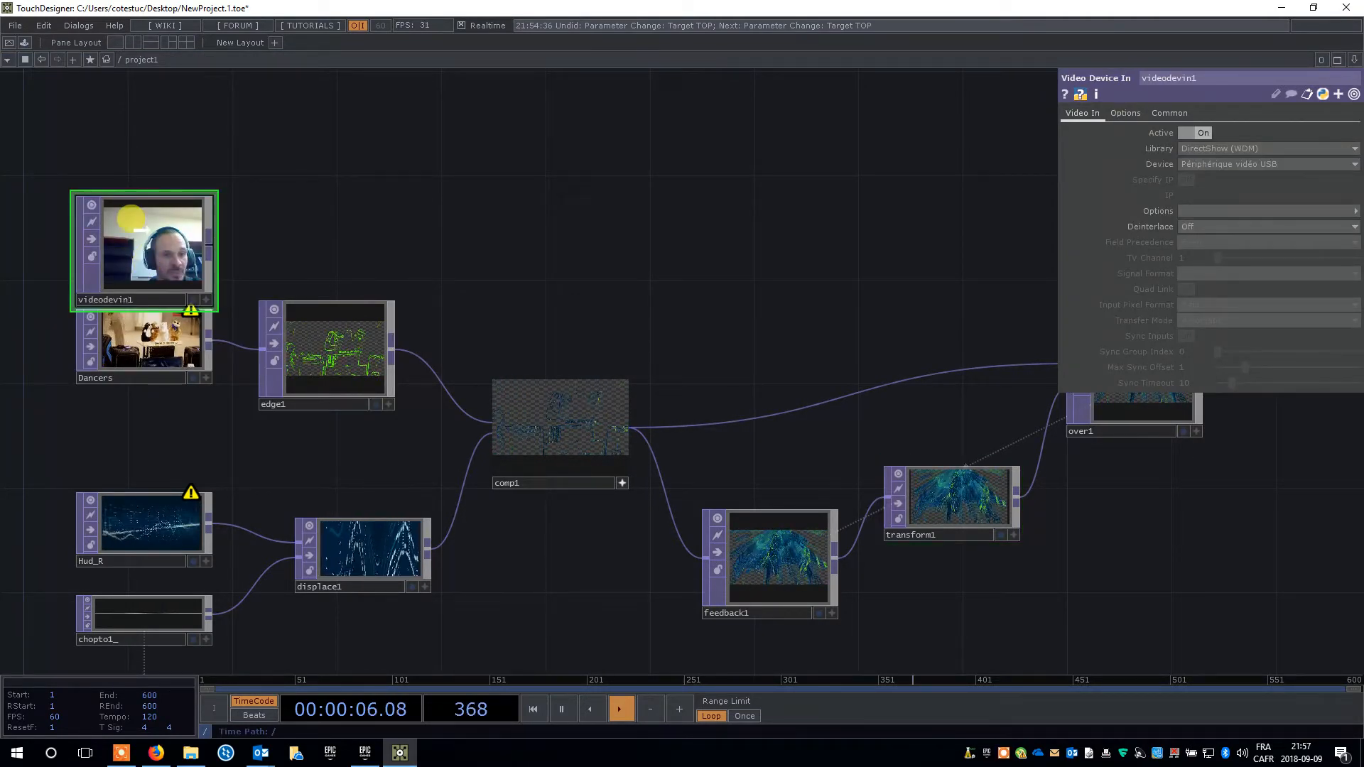
left_click_drag(130, 219, 130, 167)
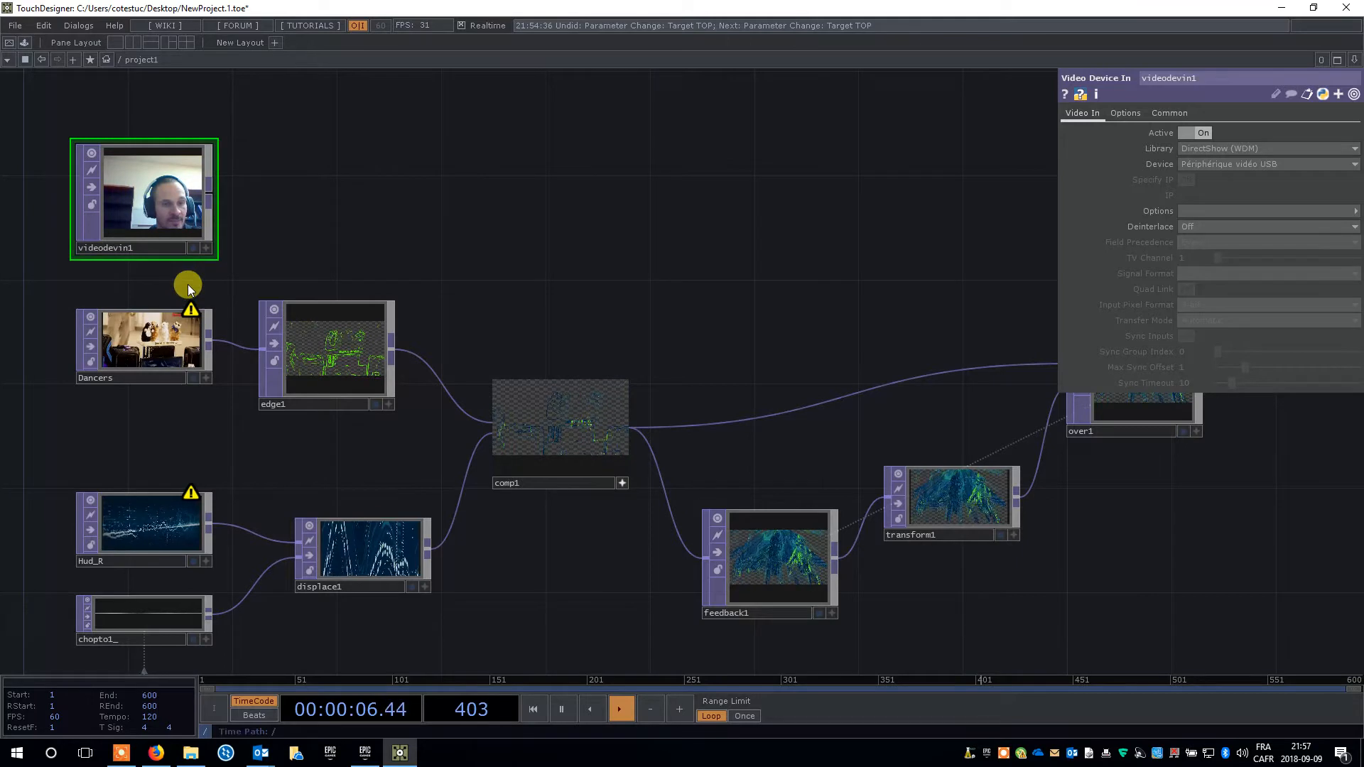
Disconnect Dancers from edge1 and connect videodevin1 to edge1's input instead.
right_click(228, 342)
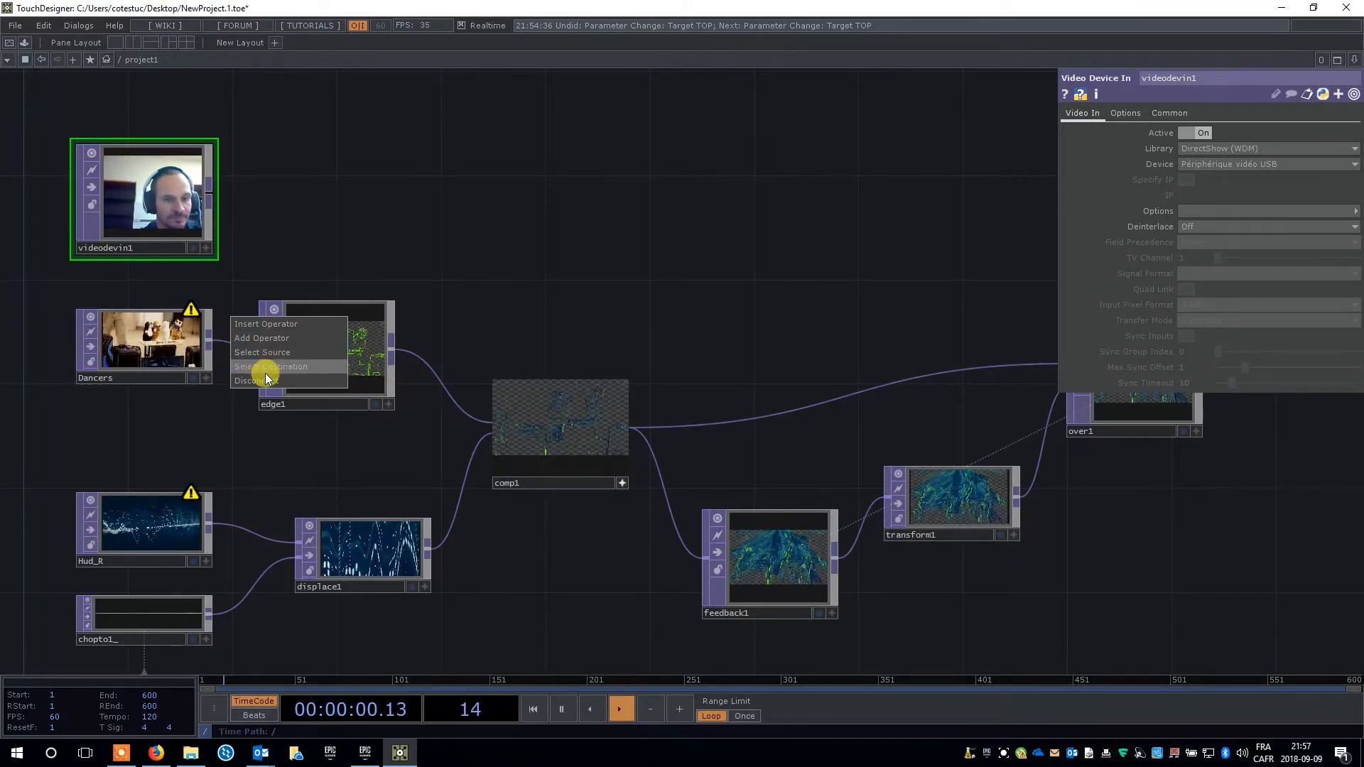
left_click(265, 379)
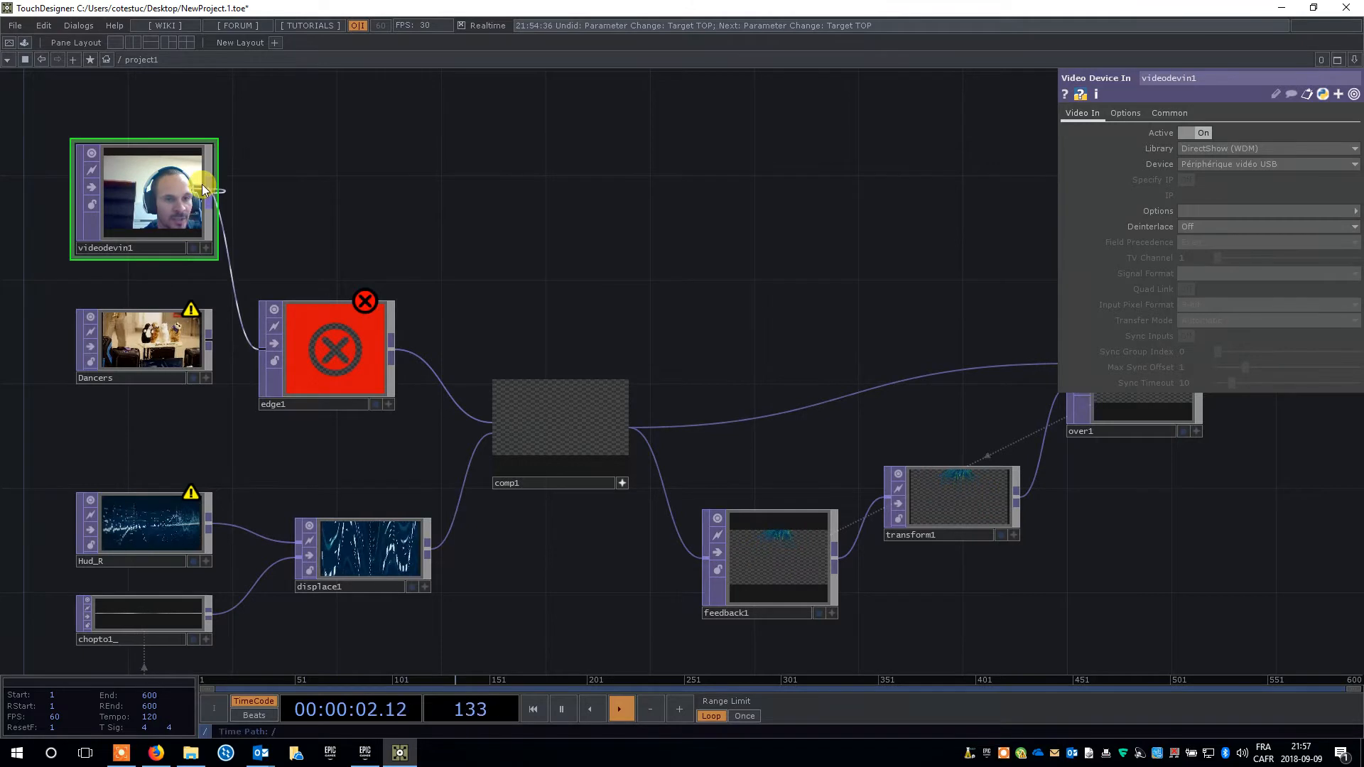
left_click_drag(203, 190, 208, 194)
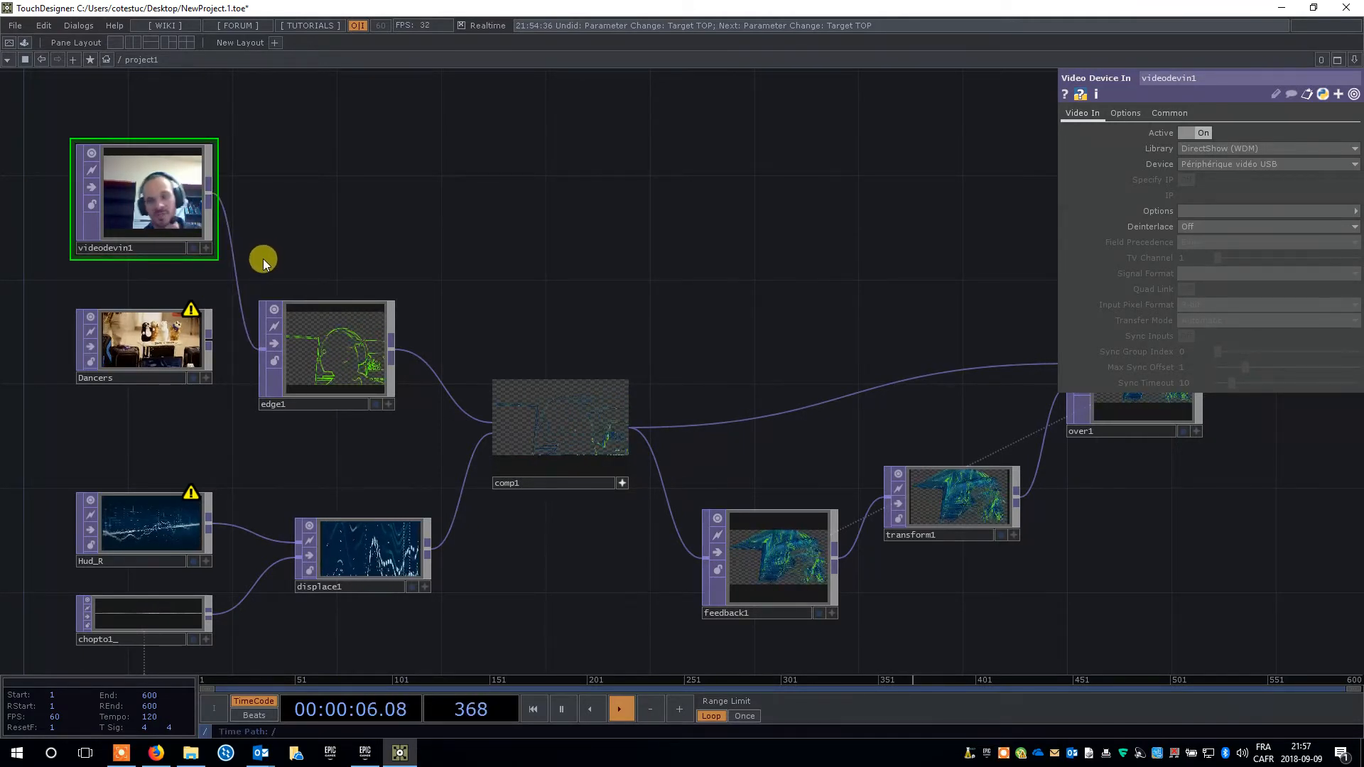
Lower edge1's Black Level to 0.107 so that more of the webcam image's edges are drawn.
left_click_drag(1176, 533, 847, 540)
scroll(853, 540, "up", 4)
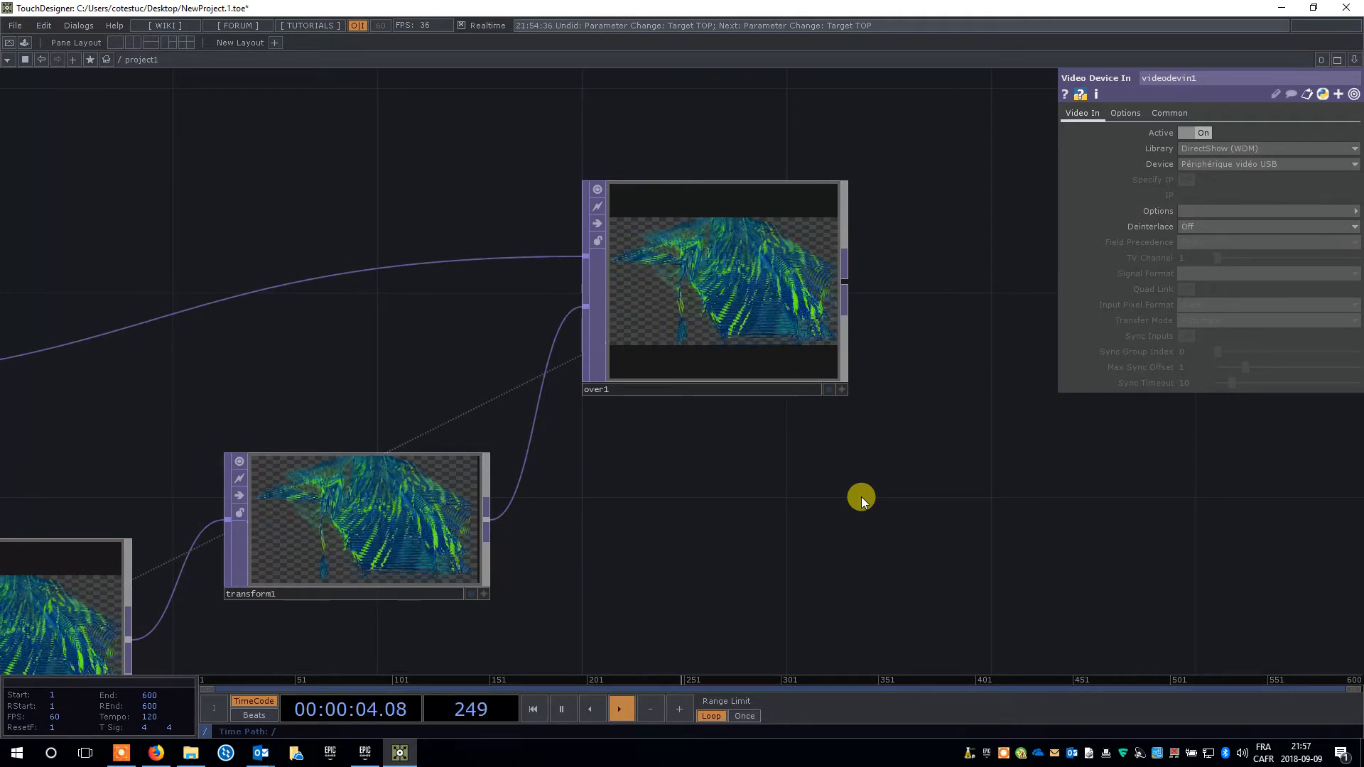
left_click_drag(289, 397, 890, 313)
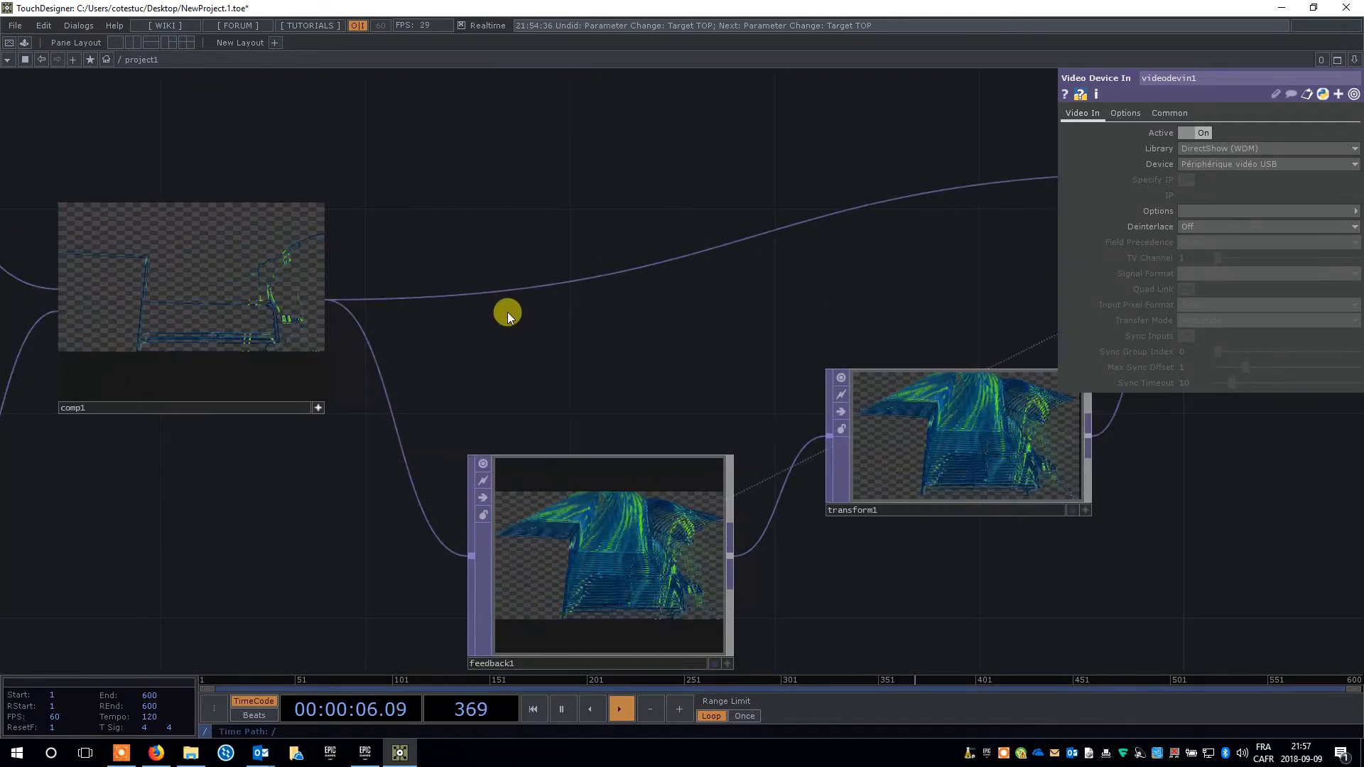
left_click_drag(507, 313, 733, 320)
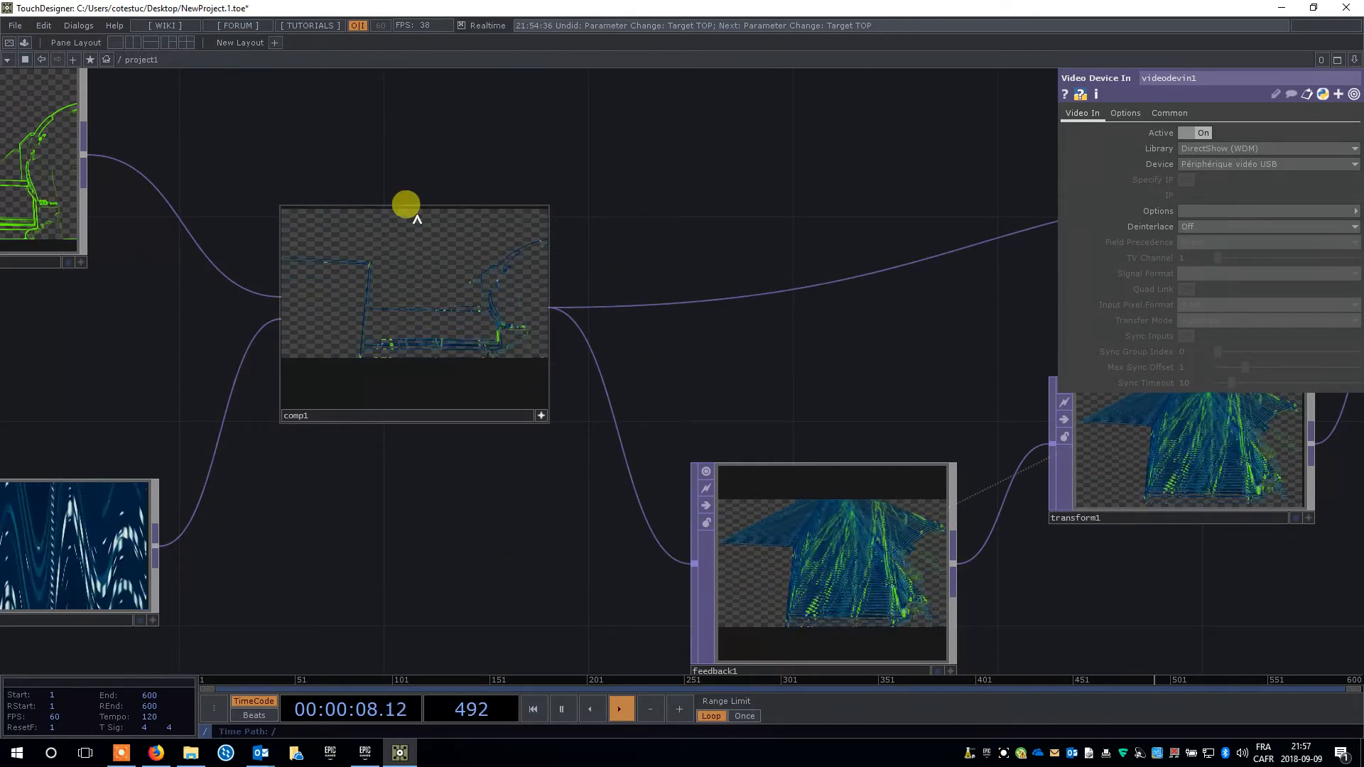
left_click_drag(406, 206, 582, 235)
left_click_drag(157, 257, 302, 300)
left_click(252, 278)
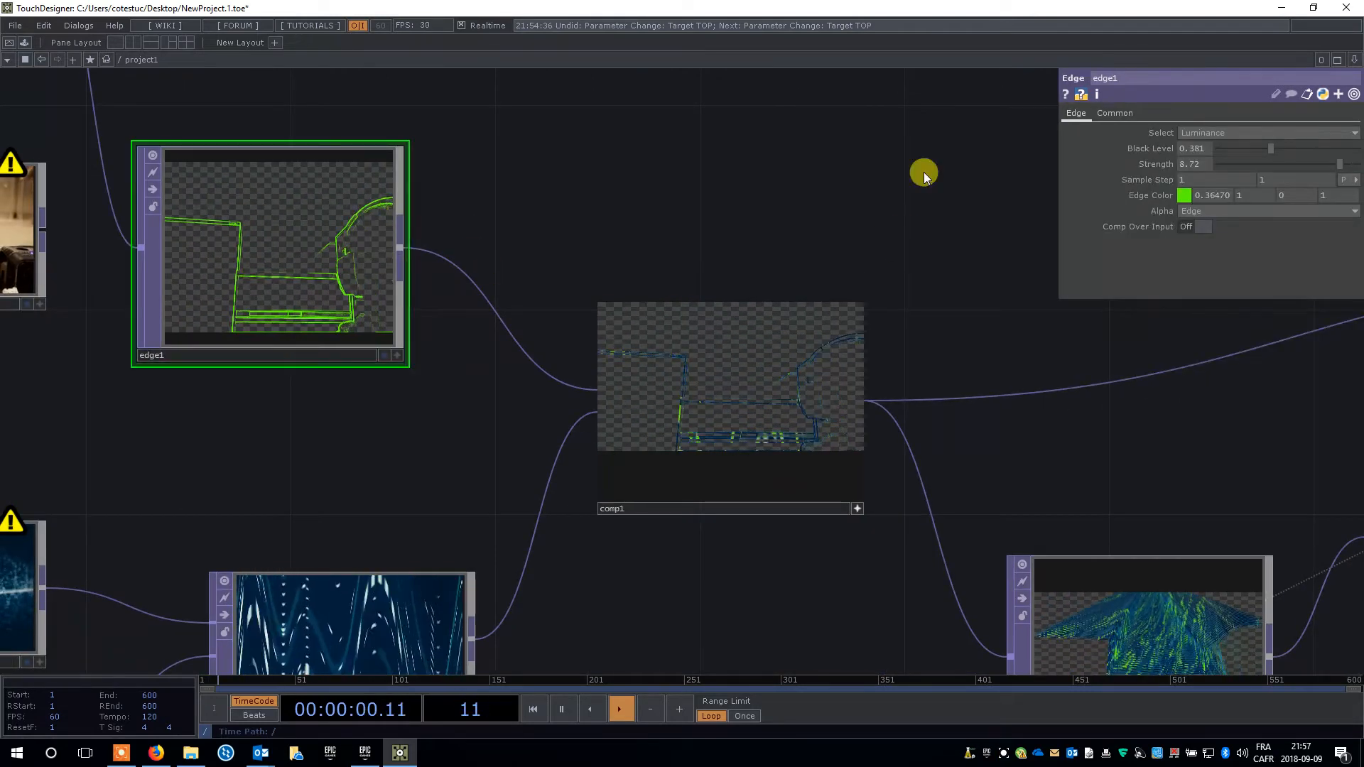
left_click_drag(1271, 147, 1234, 152)
Examine how the webcam edges pass through comp1, feedback1, transform1 and over1 across the whole network.
left_click_drag(725, 125, 270, 92)
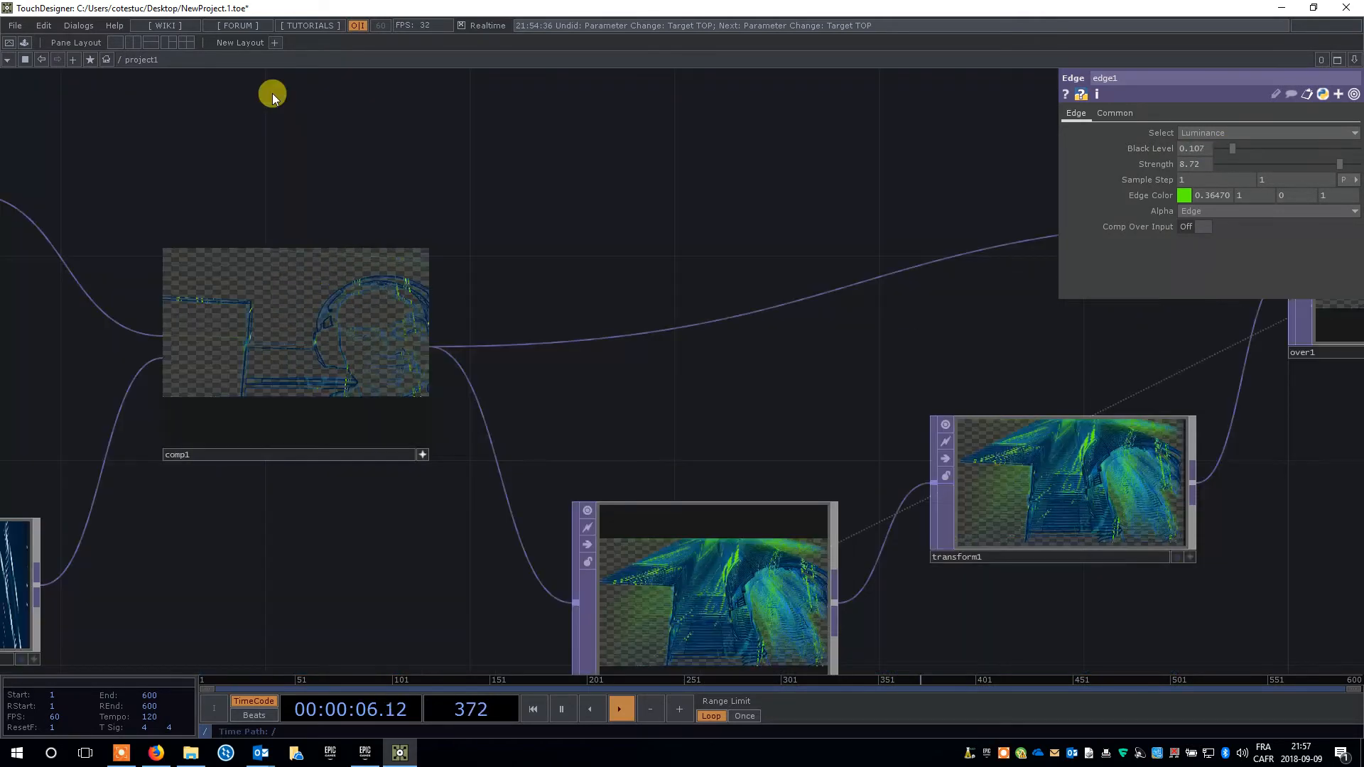
left_click_drag(563, 189, 245, 99)
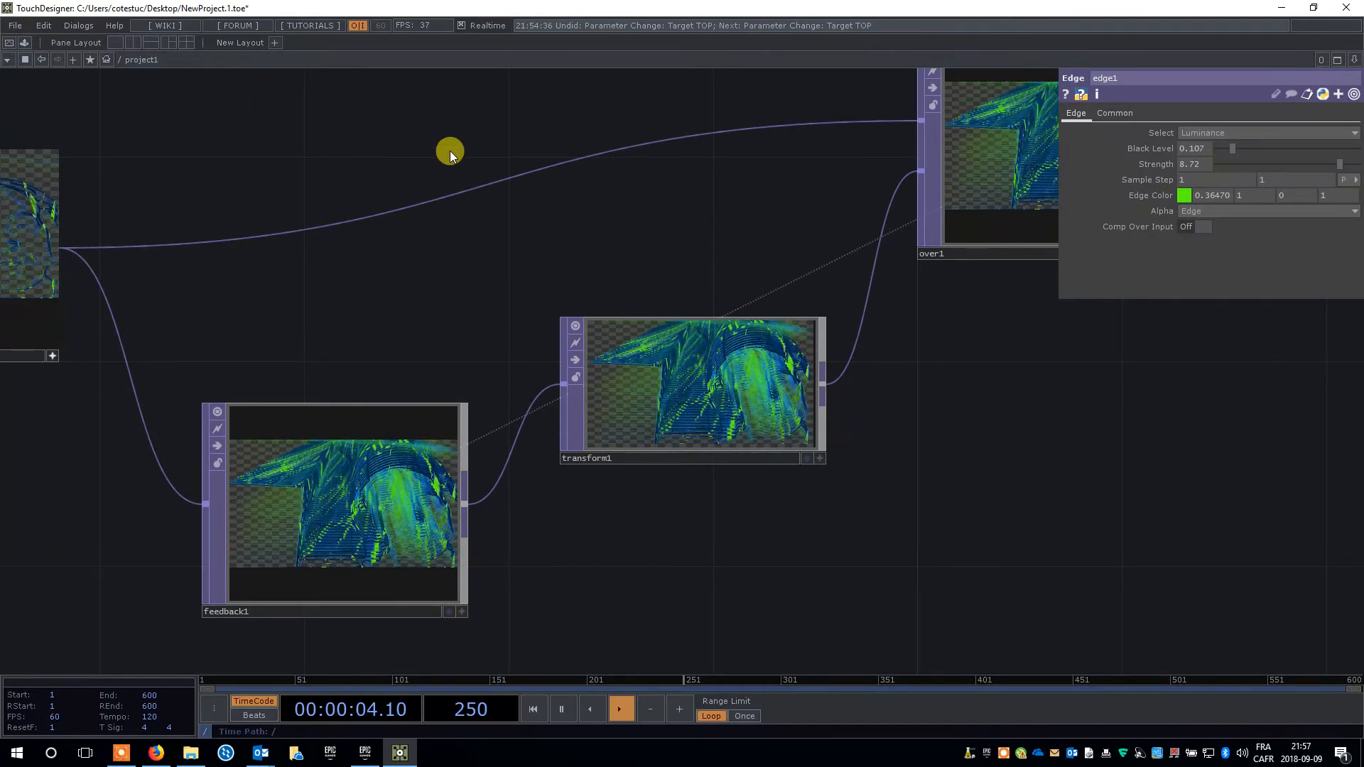
scroll(396, 182, "down", 5)
left_click_drag(395, 180, 440, 324)
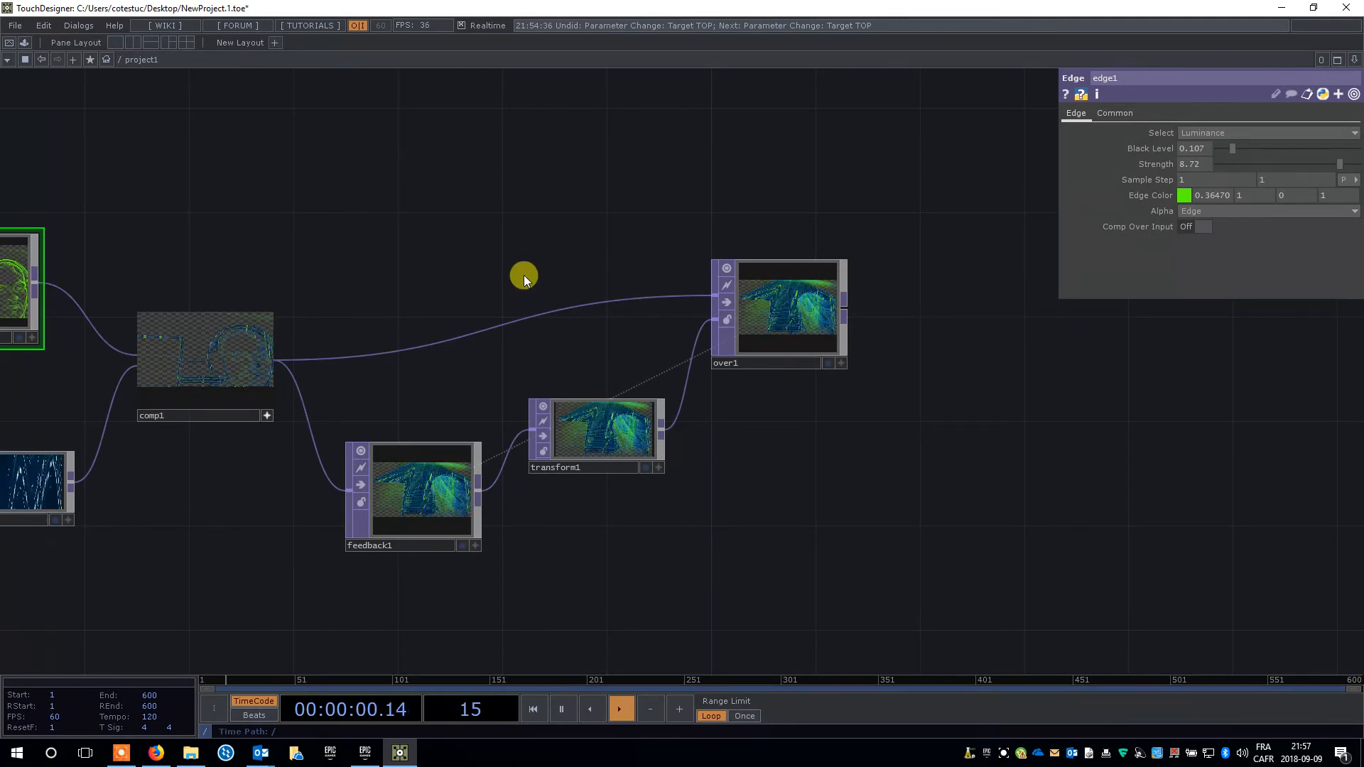
mouse_move(446, 261)
left_mouse_down()
mouse_move(550, 235)
mouse_move(542, 225)
mouse_move(551, 243)
mouse_move(611, 254)
mouse_move(588, 253)
mouse_move(630, 247)
mouse_move(633, 283)
left_mouse_up()
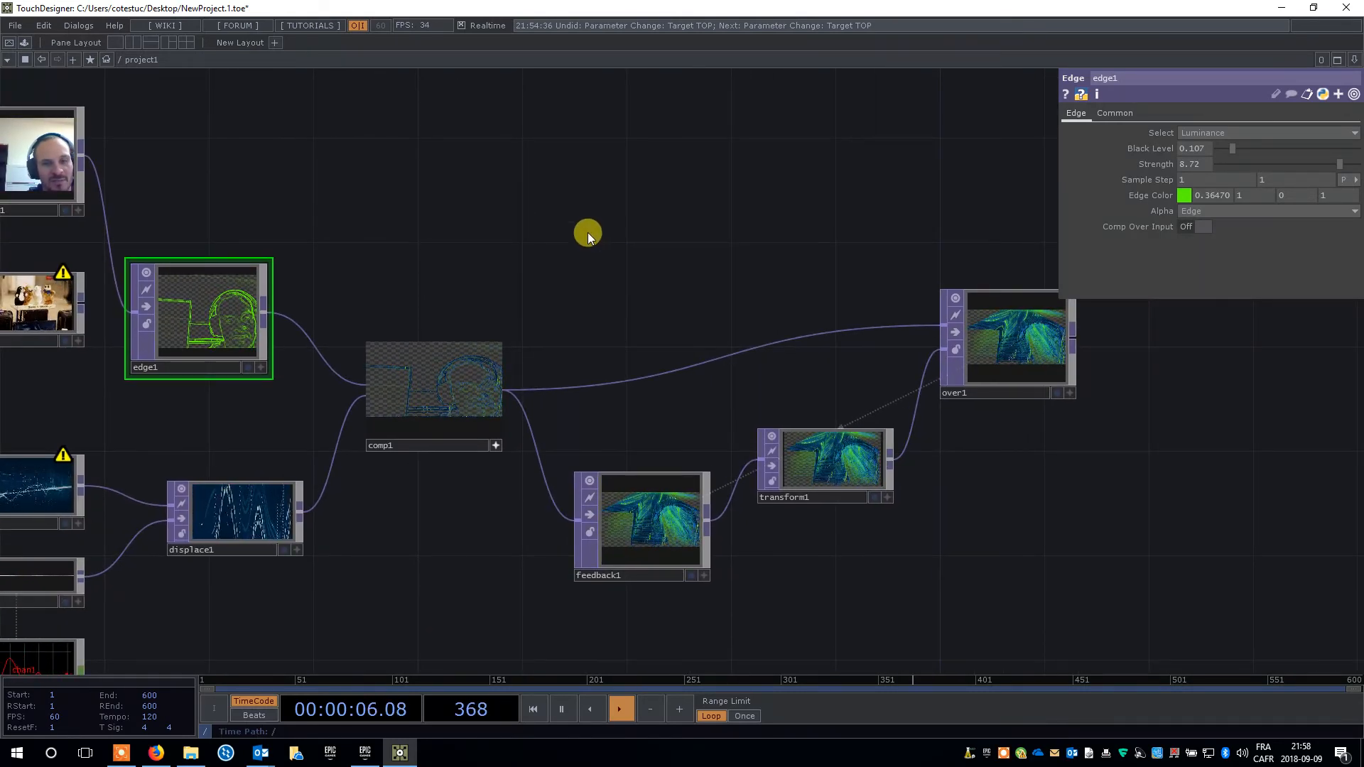
left_click_drag(280, 185, 169, 181)
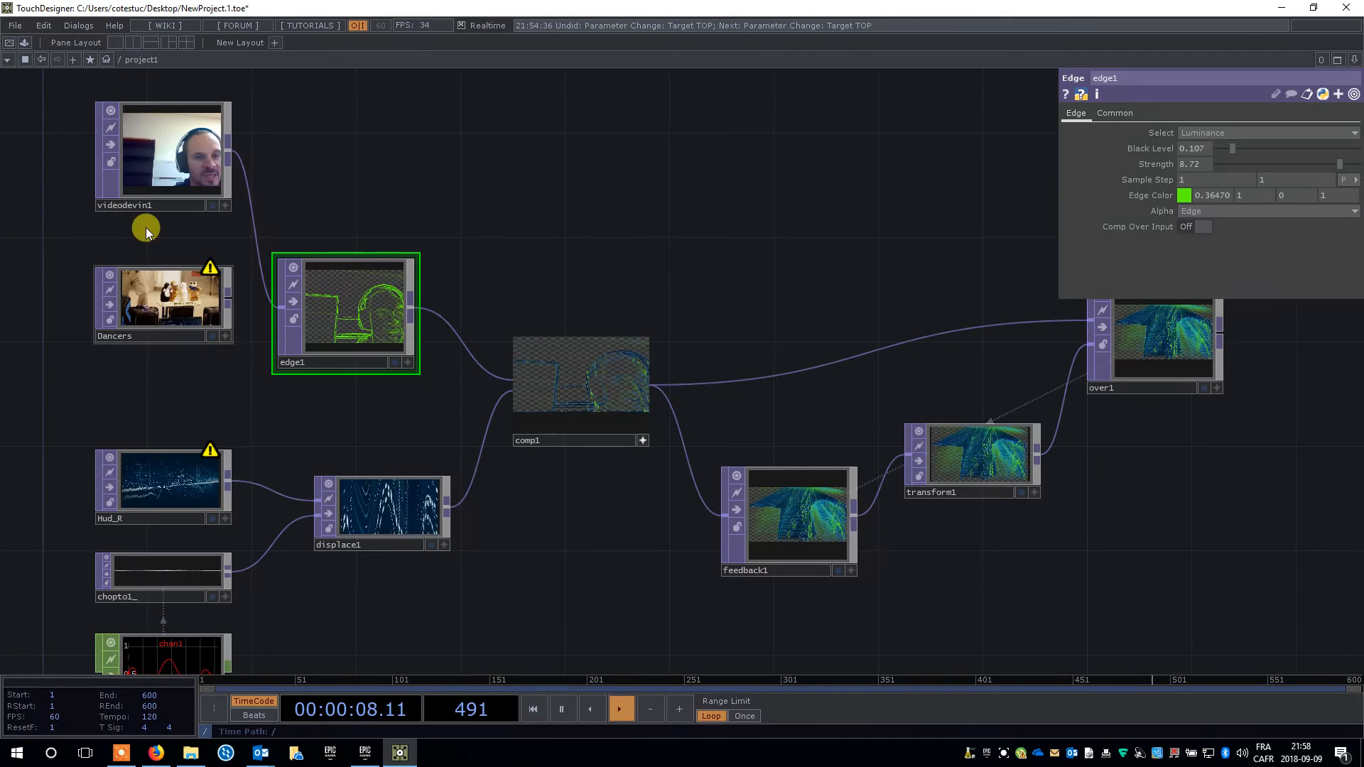
left_click_drag(747, 249, 447, 414)
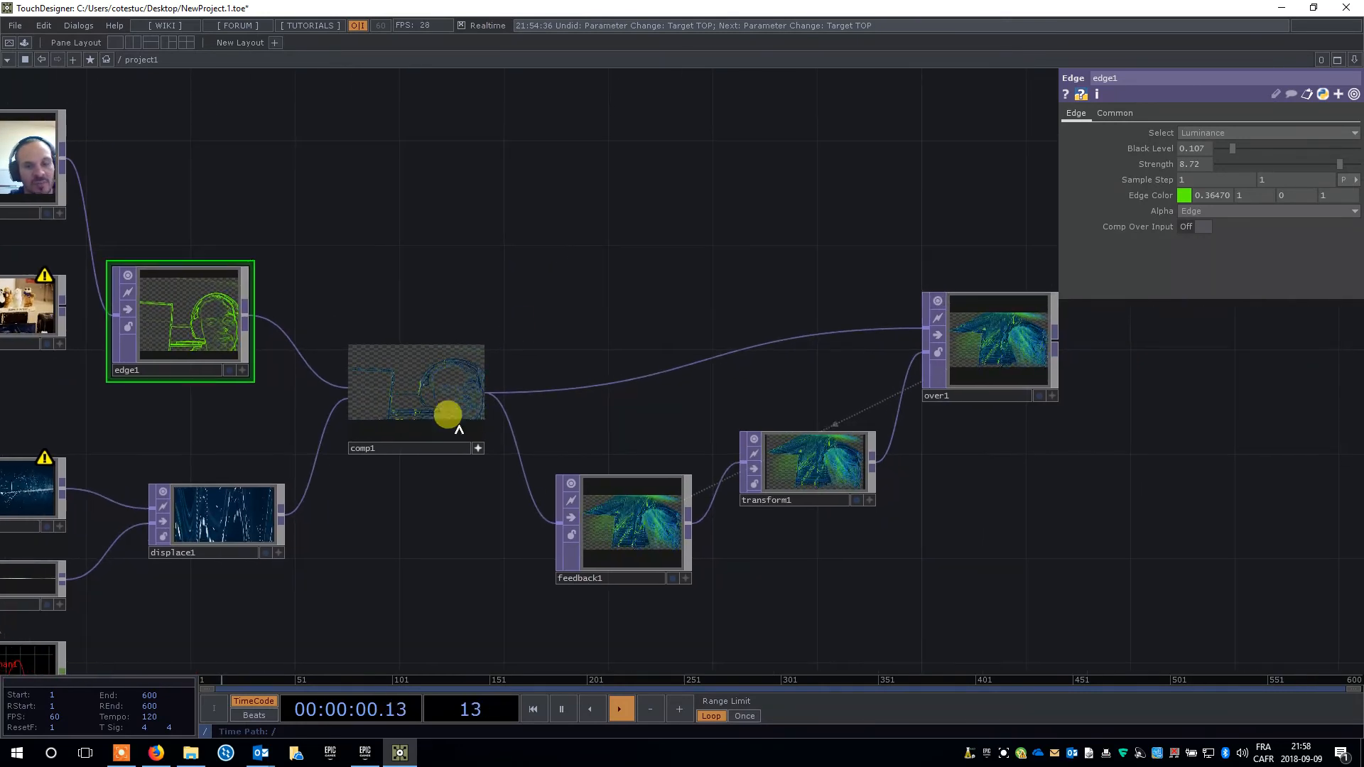
left_click(1003, 754)
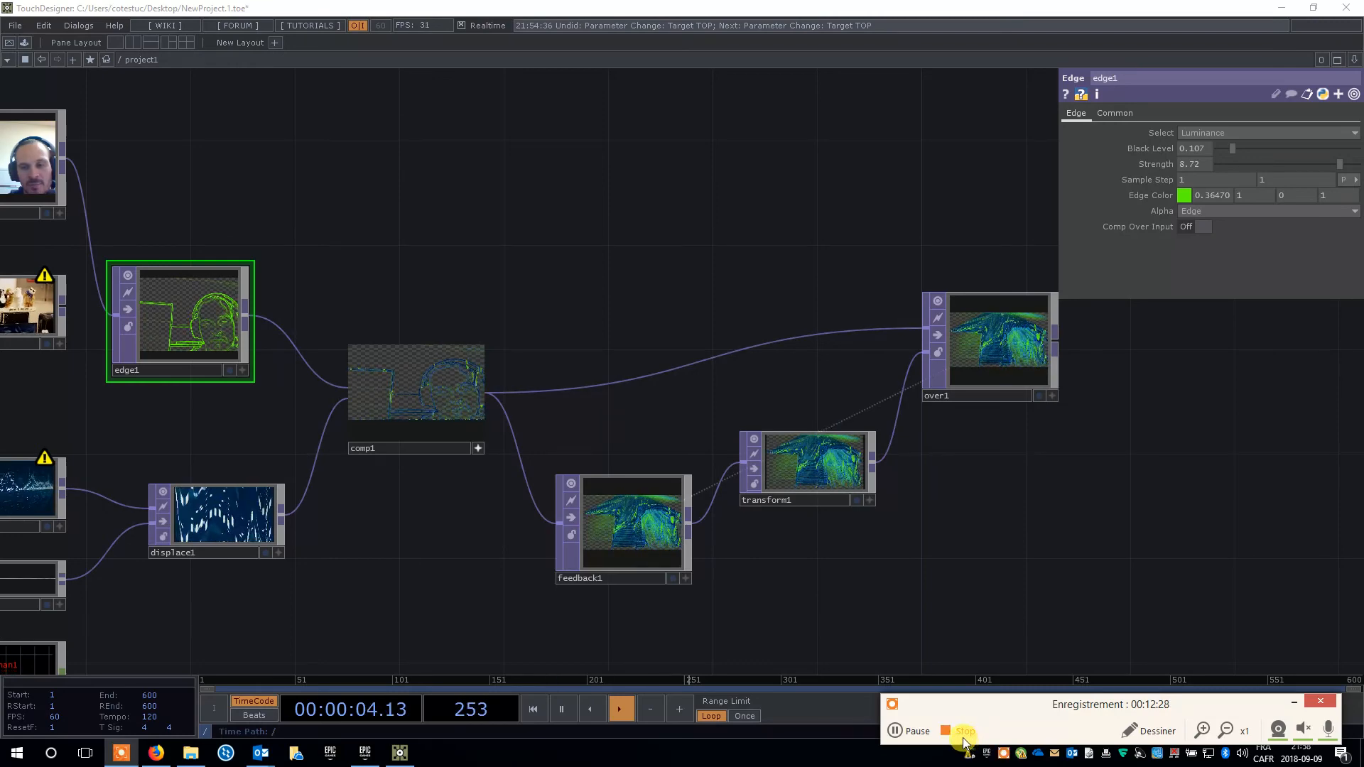